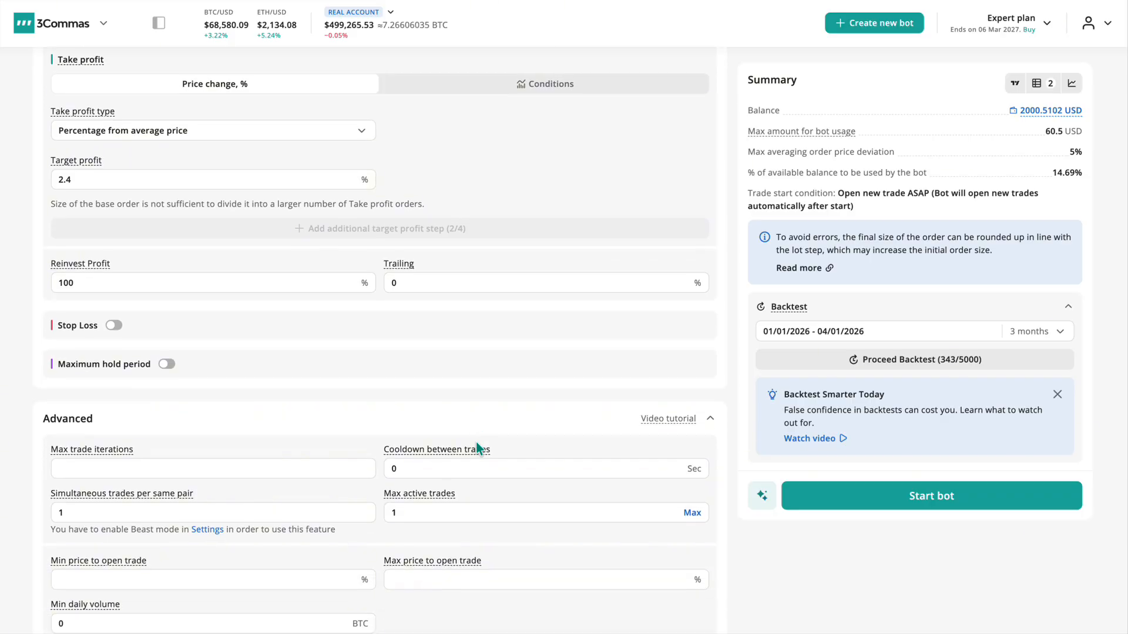
# - Look over the DCA bot form and the indicators available for the trade start condition, keeping RSI
pyautogui.scroll(18, 476, 444)
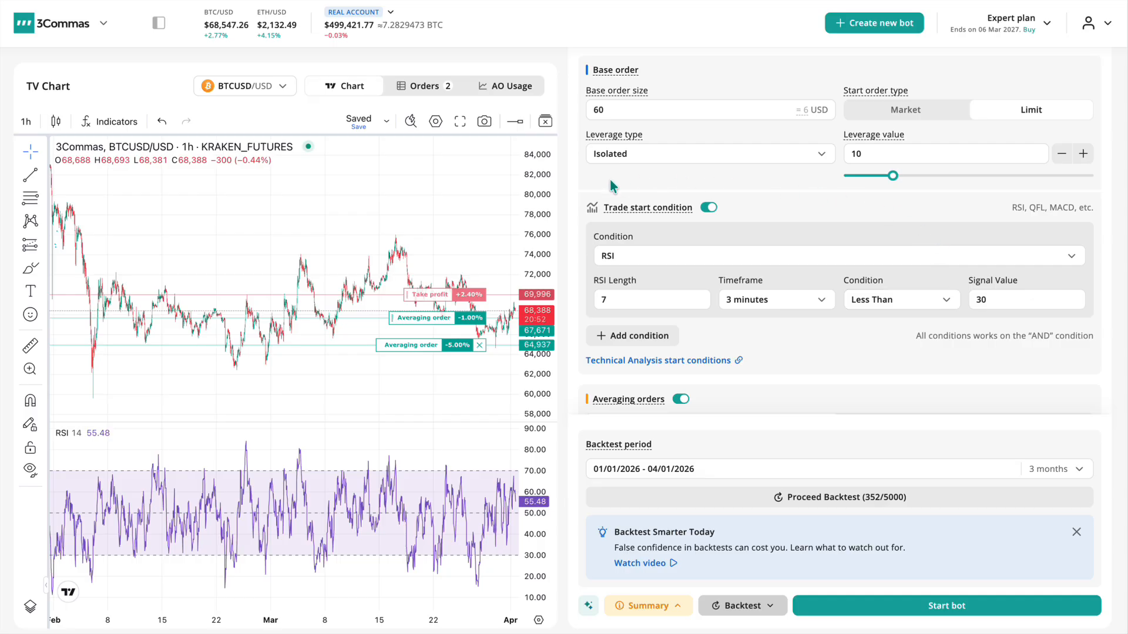
pyautogui.click(670, 255)
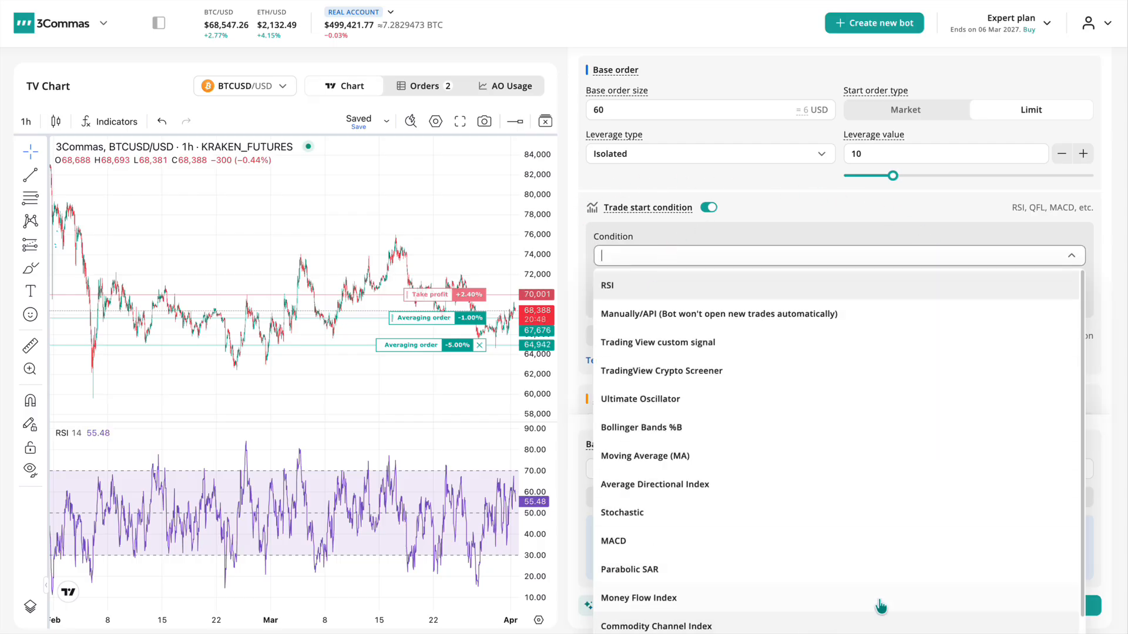
pyautogui.click(797, 290)
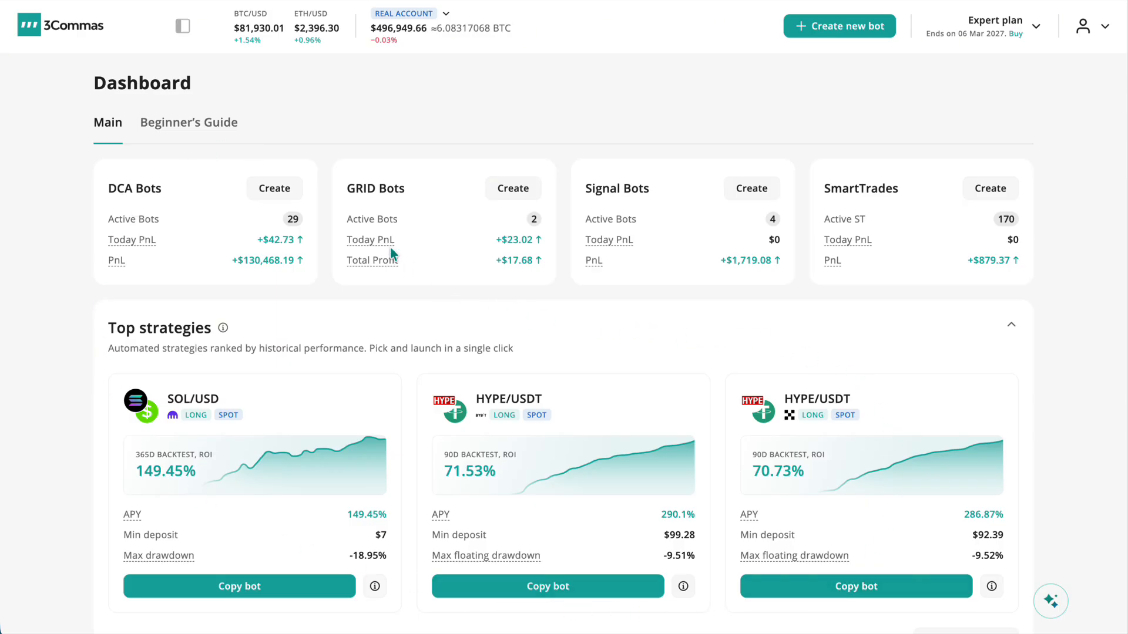
# - Browse all pages of the Top strategies on the dashboard and return to the first page
pyautogui.click(181, 27)
pyautogui.scroll(-1, 468, 506)
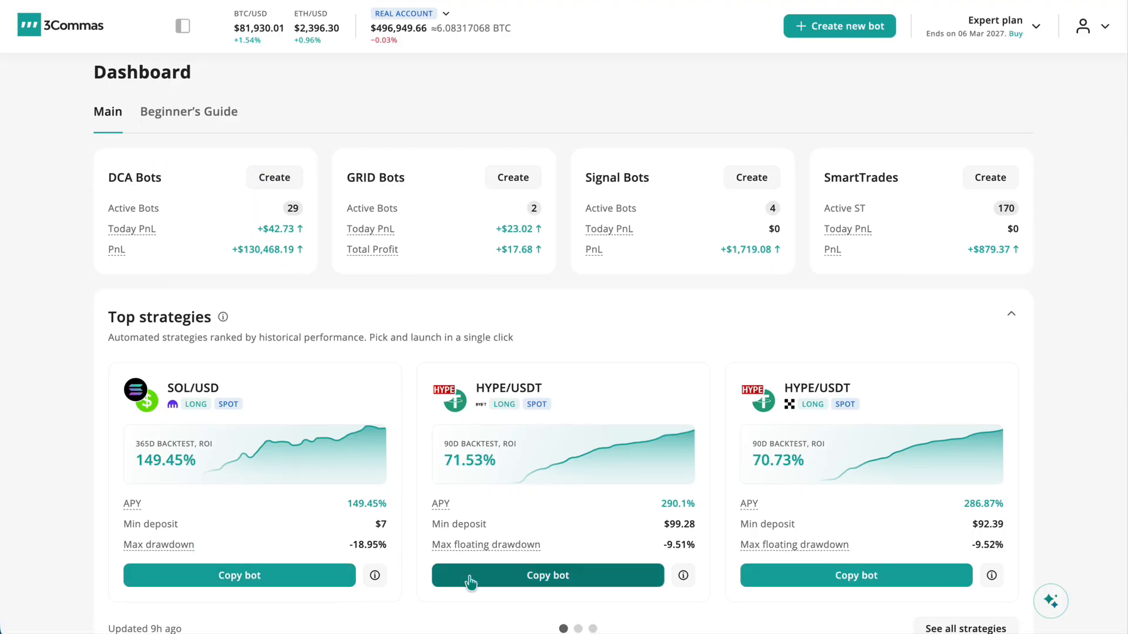
pyautogui.click(581, 597)
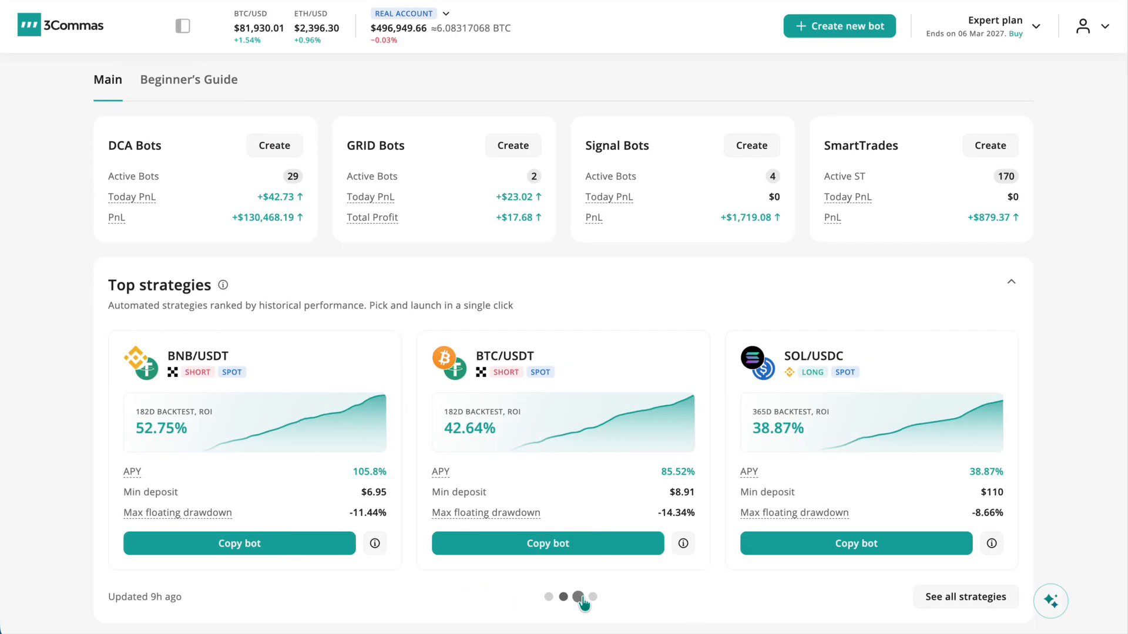
pyautogui.click(581, 597)
pyautogui.click(580, 597)
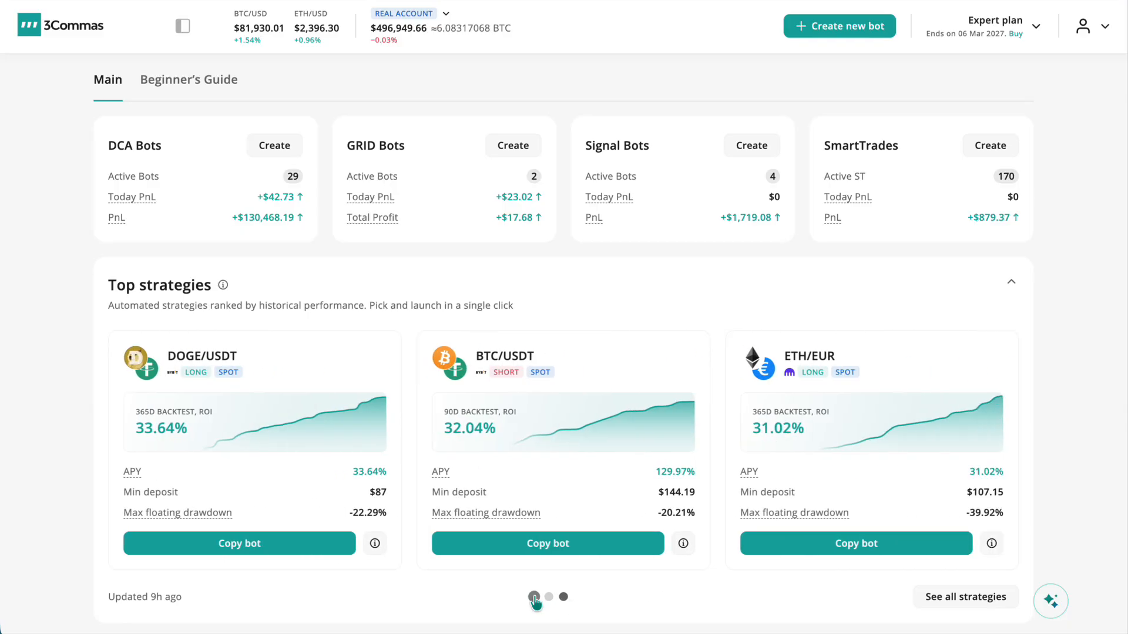
pyautogui.click(533, 597)
pyautogui.click(548, 597)
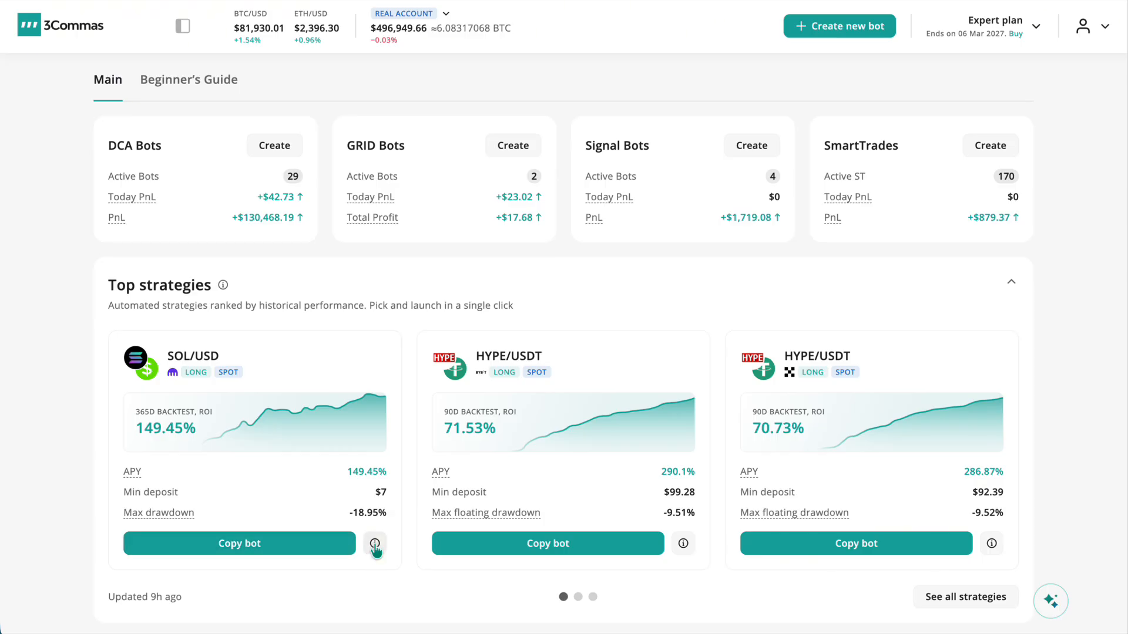
# - View the SOL/USD strategy's backtest details and its copy settings, closing both without copying the bot
pyautogui.click(375, 544)
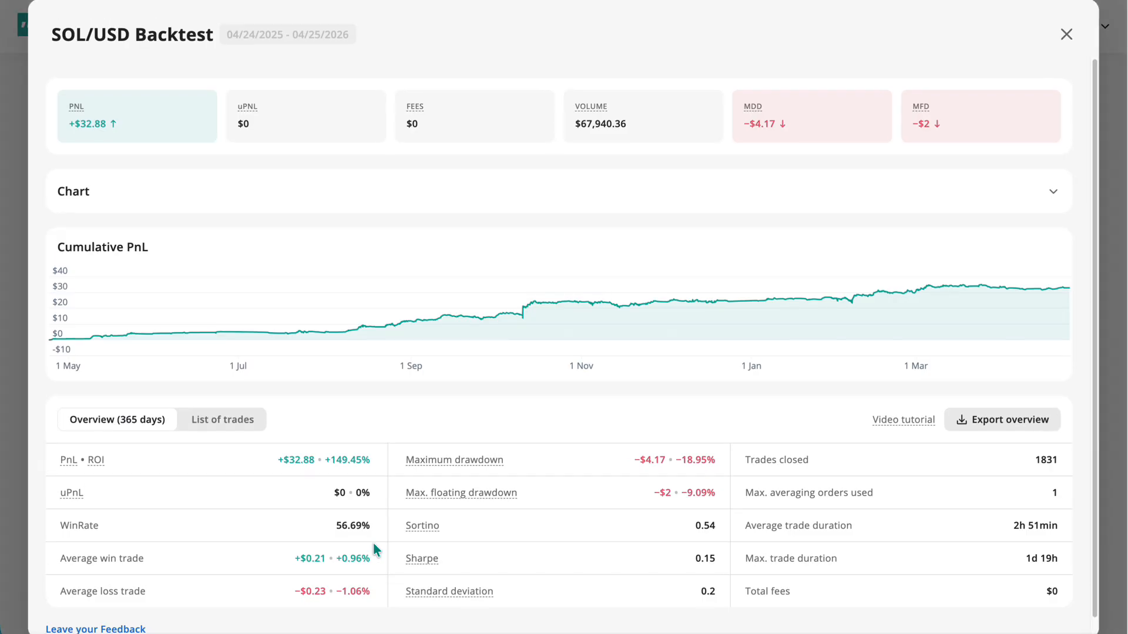
pyautogui.click(1066, 34)
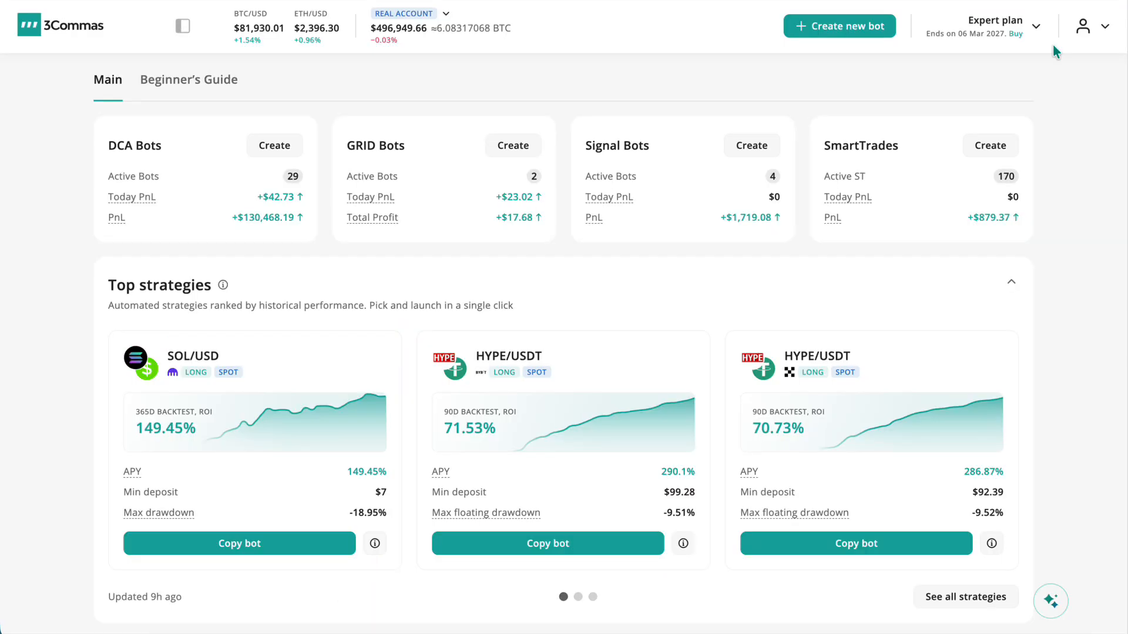
pyautogui.click(291, 544)
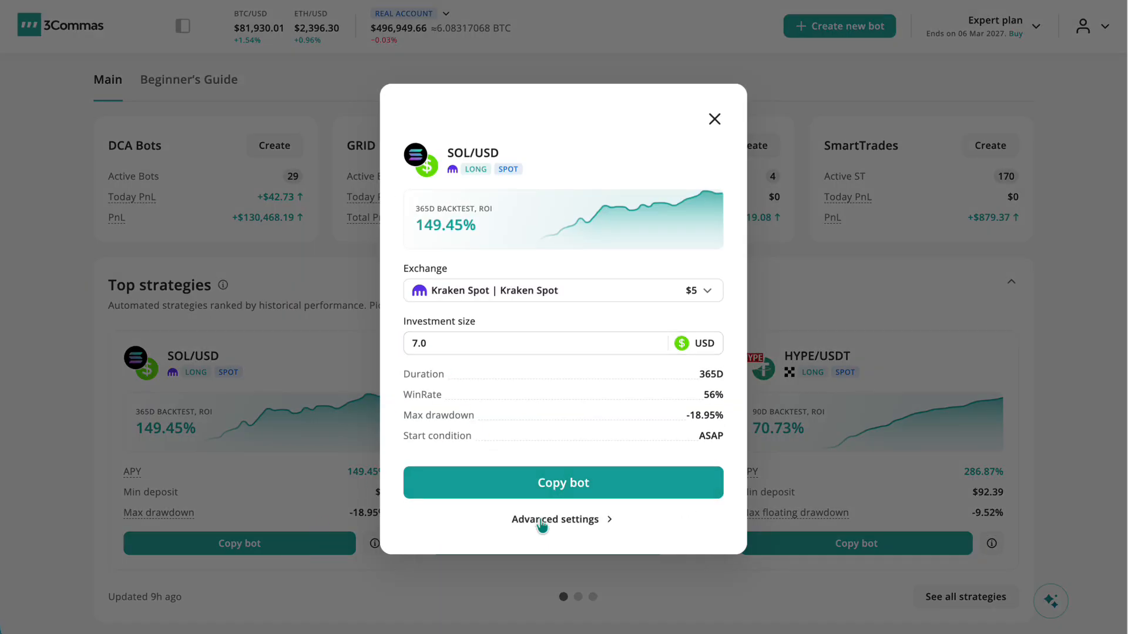
pyautogui.click(713, 120)
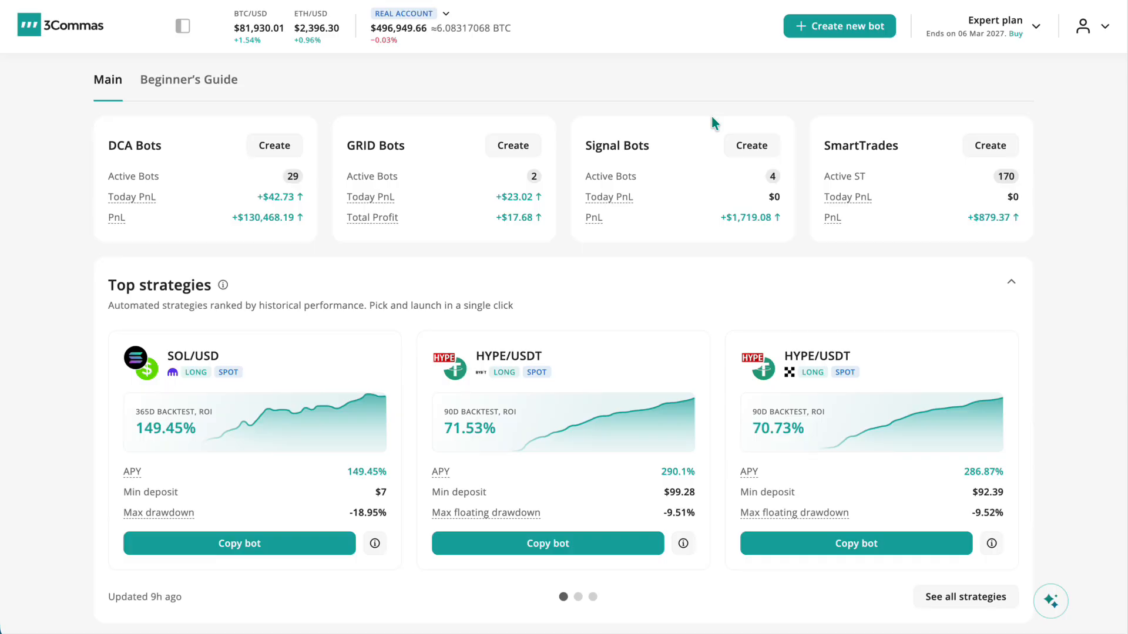
# - Start creating a new DCA Bot and look through its settings form
pyautogui.click(844, 34)
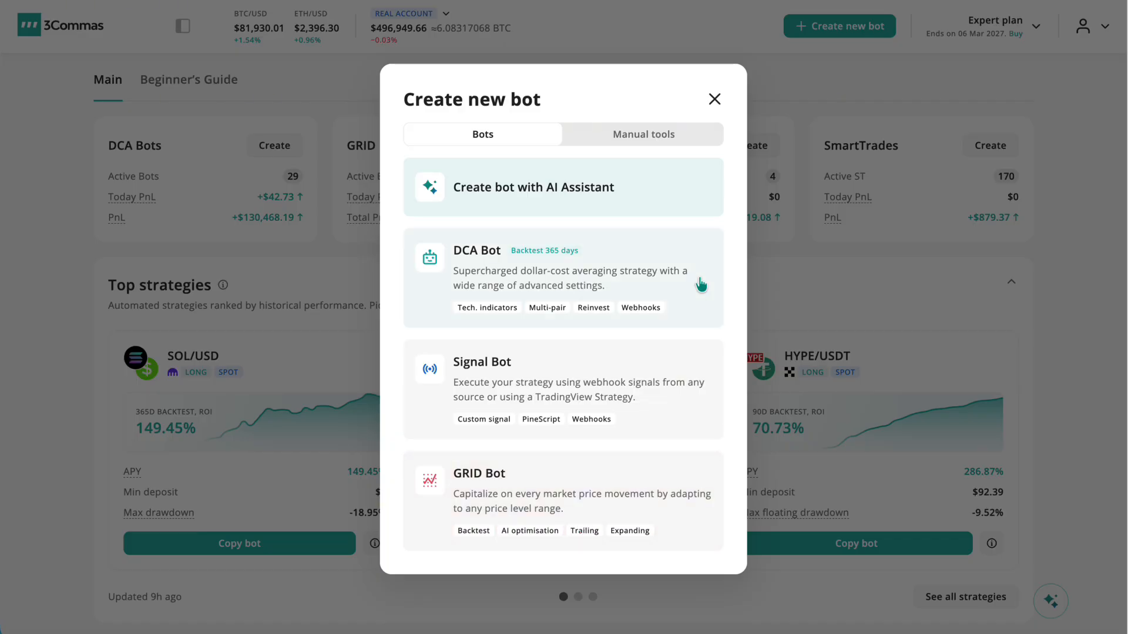
pyautogui.click(521, 265)
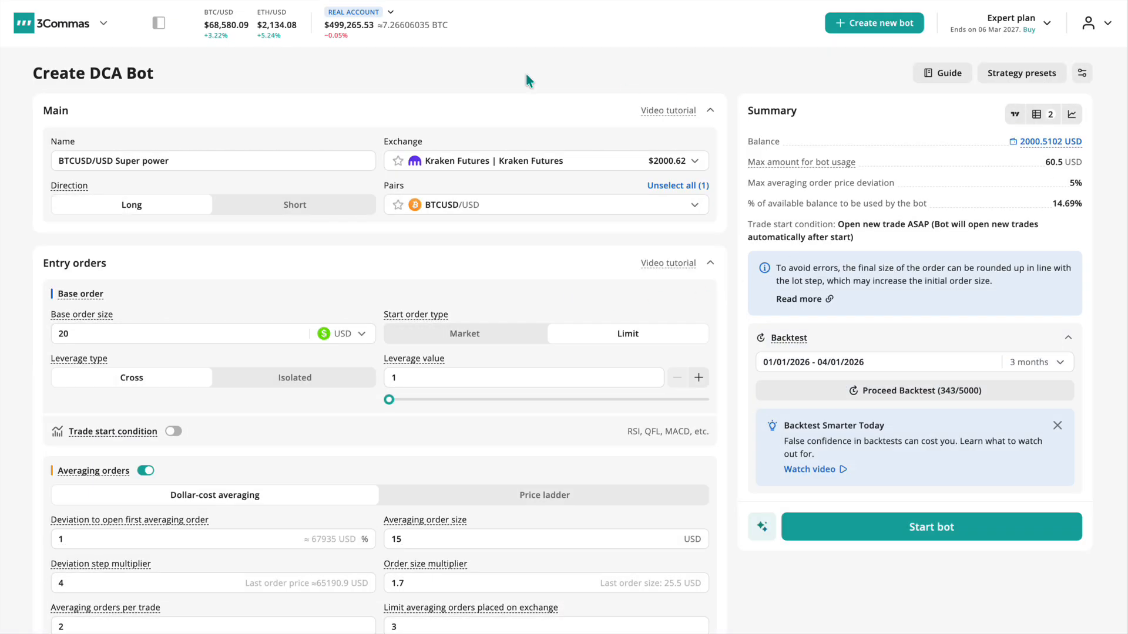
pyautogui.scroll(-15, 476, 448)
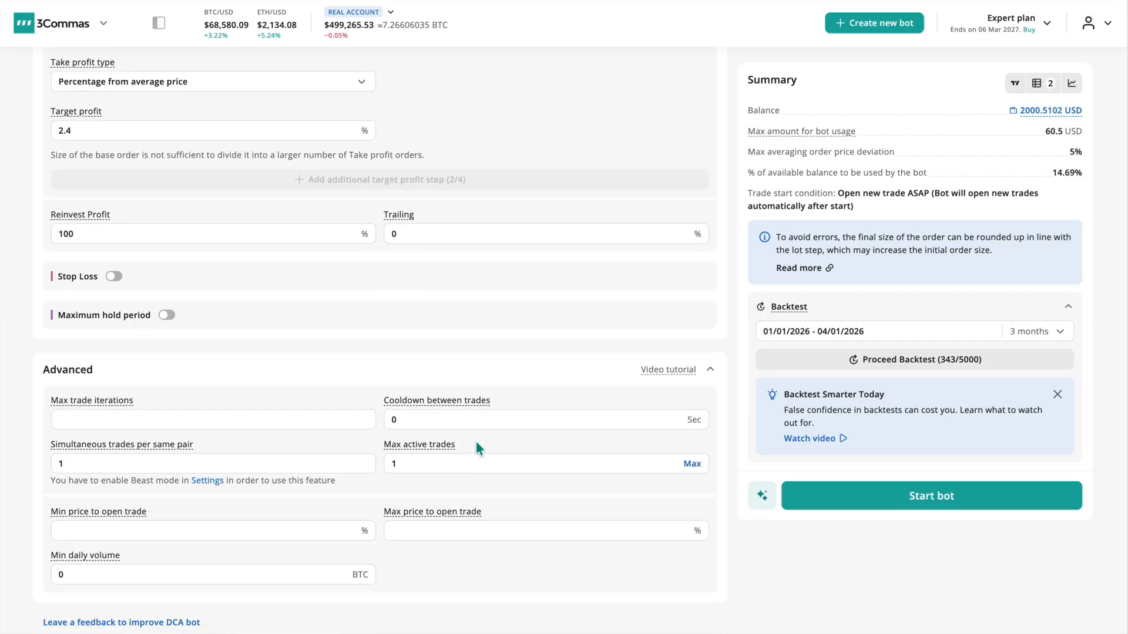
pyautogui.scroll(15, 476, 448)
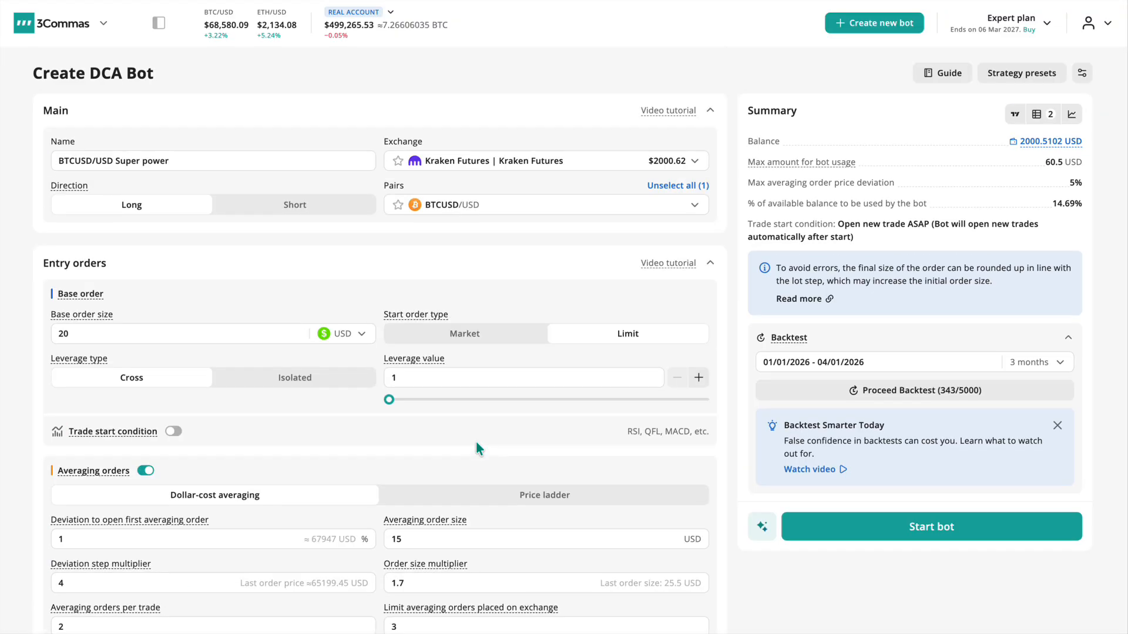
# - Read through the DCA Bot guide, including technical analysis, price levels trading and webhook execution
pyautogui.click(939, 75)
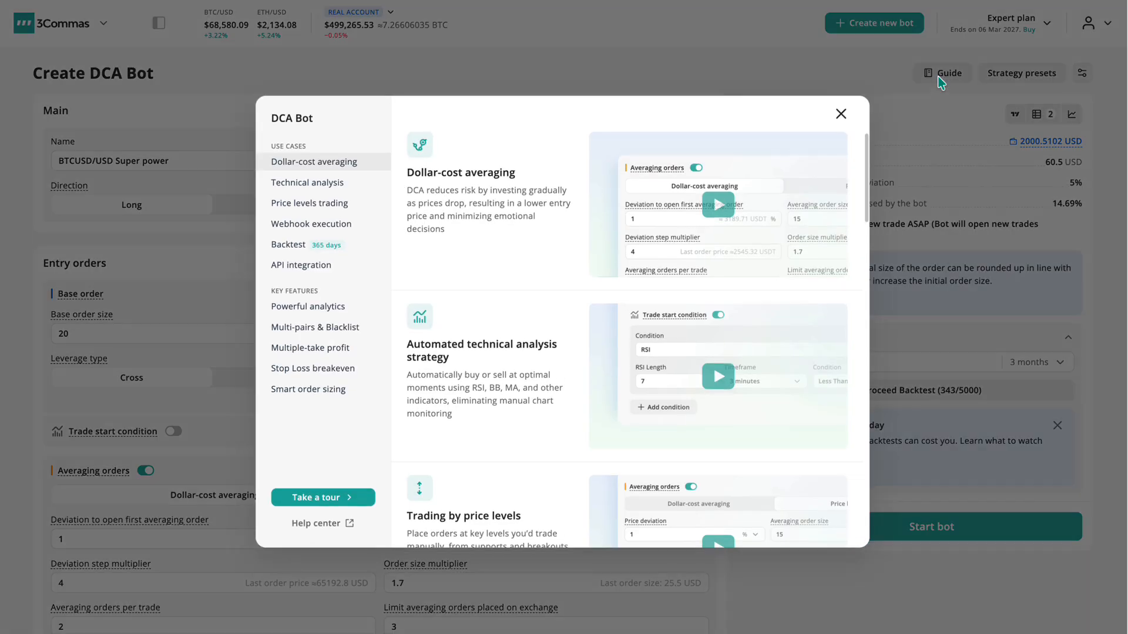
pyautogui.click(327, 184)
pyautogui.click(329, 206)
pyautogui.click(329, 228)
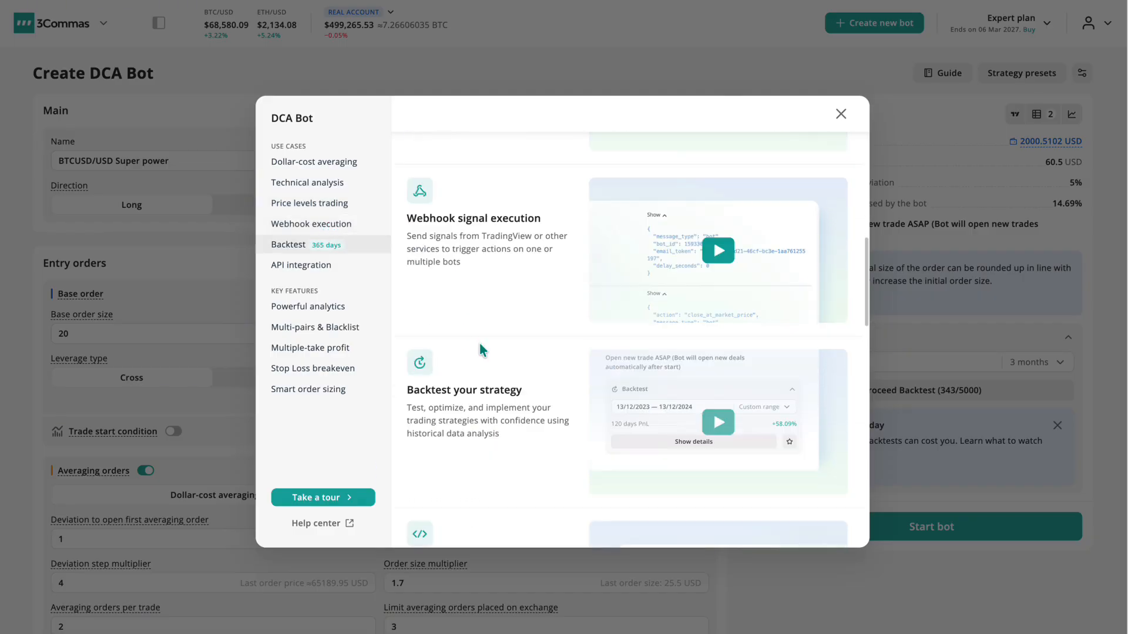
pyautogui.scroll(-10, 479, 343)
pyautogui.scroll(15, 481, 344)
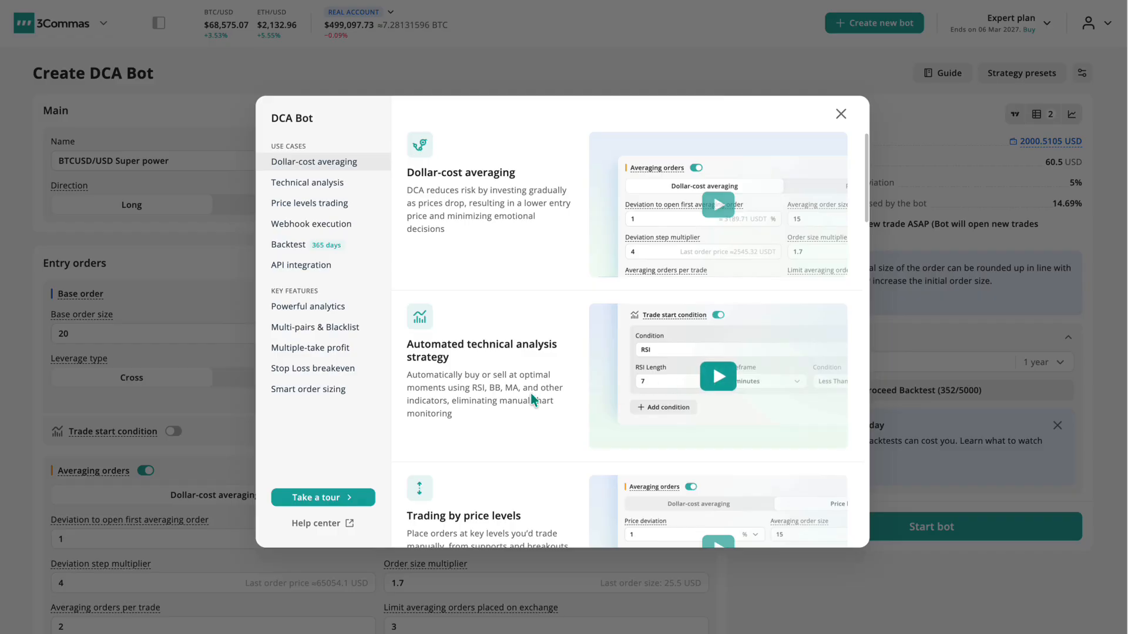
# - Take the guided tour of the DCA bot form and go through all six tips
pyautogui.click(343, 501)
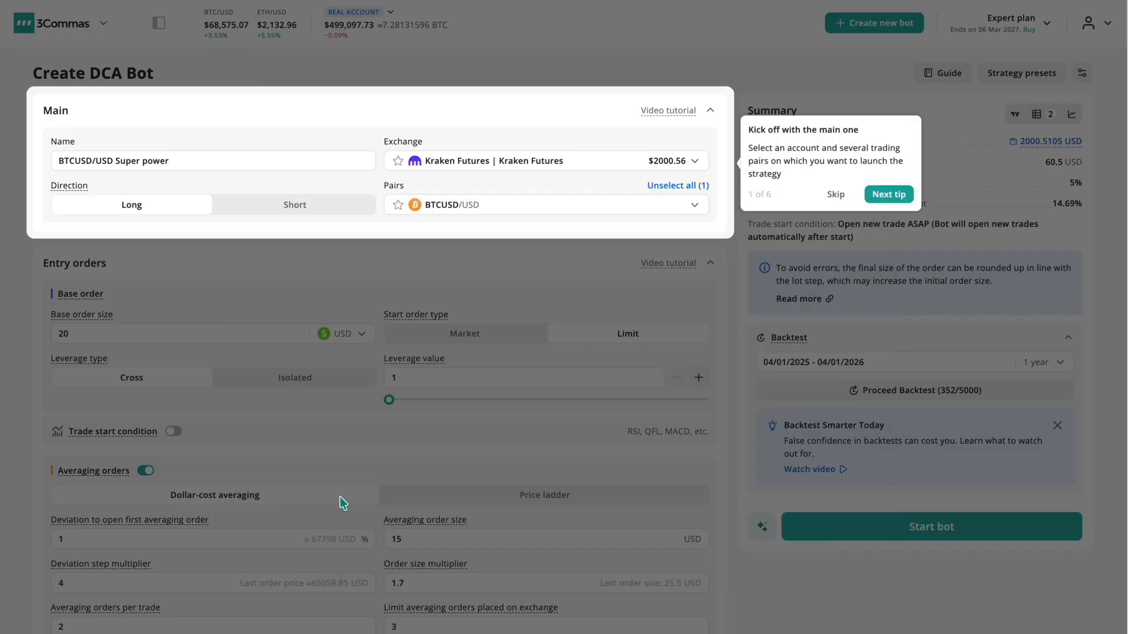
pyautogui.click(888, 194)
pyautogui.click(888, 392)
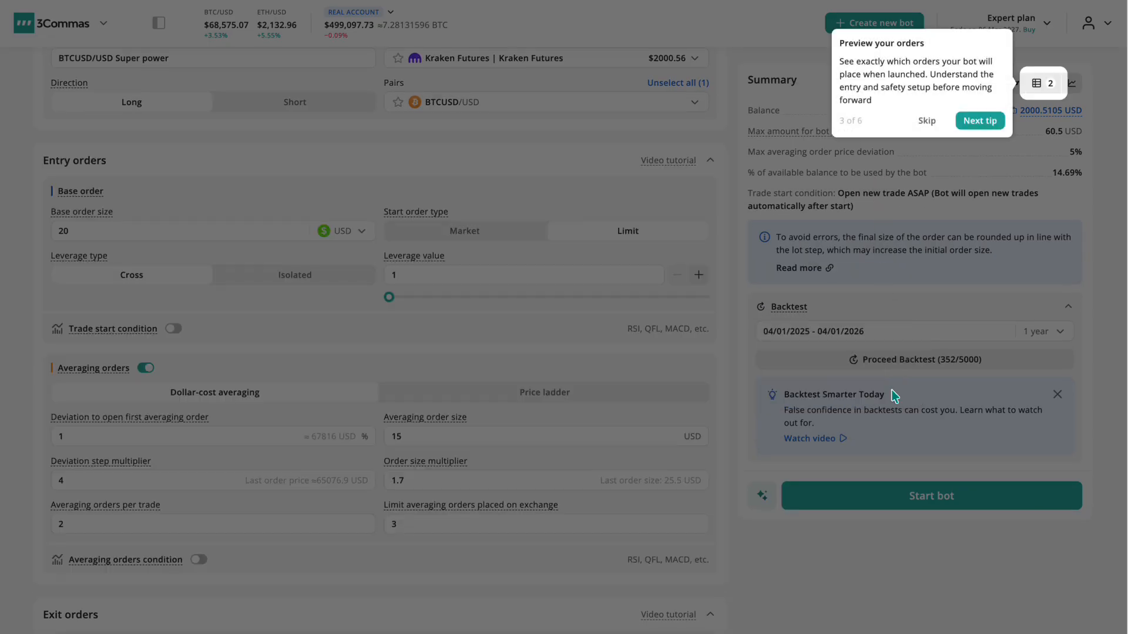
pyautogui.click(980, 121)
pyautogui.click(974, 260)
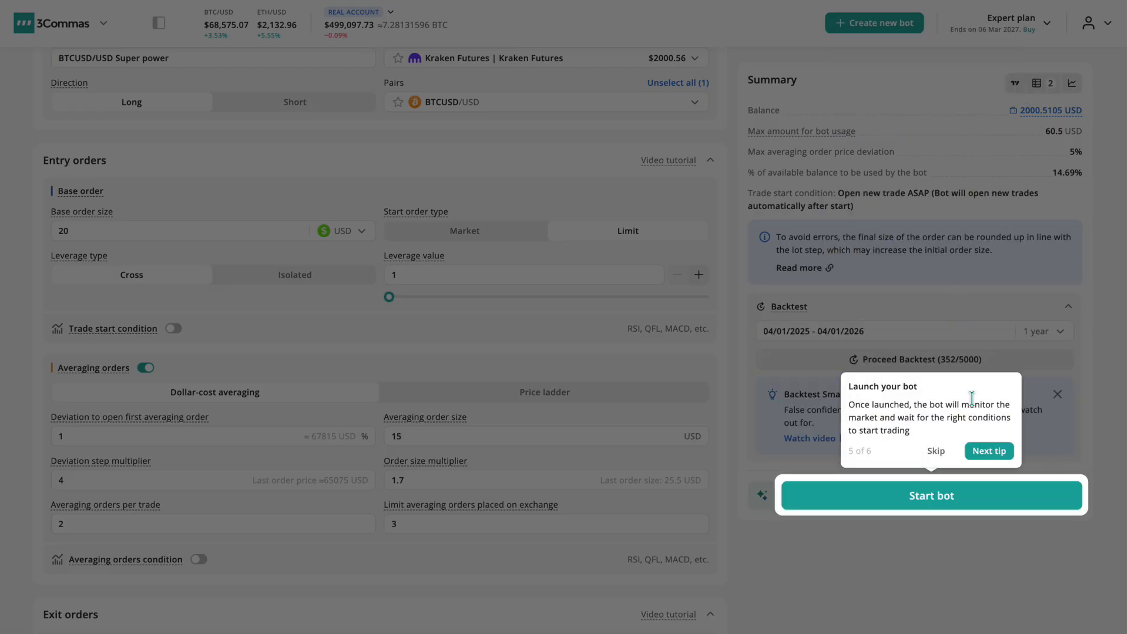
pyautogui.click(992, 452)
pyautogui.click(296, 297)
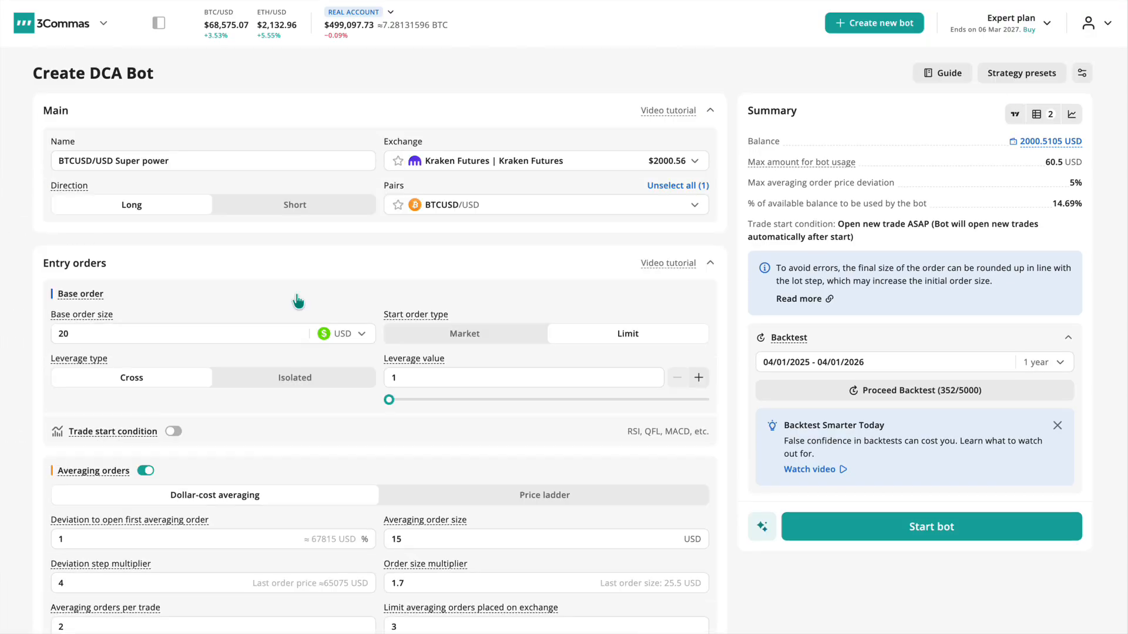
# - View the strategy presets without choosing one, and switch the form's trading mode to Advanced
pyautogui.click(1012, 76)
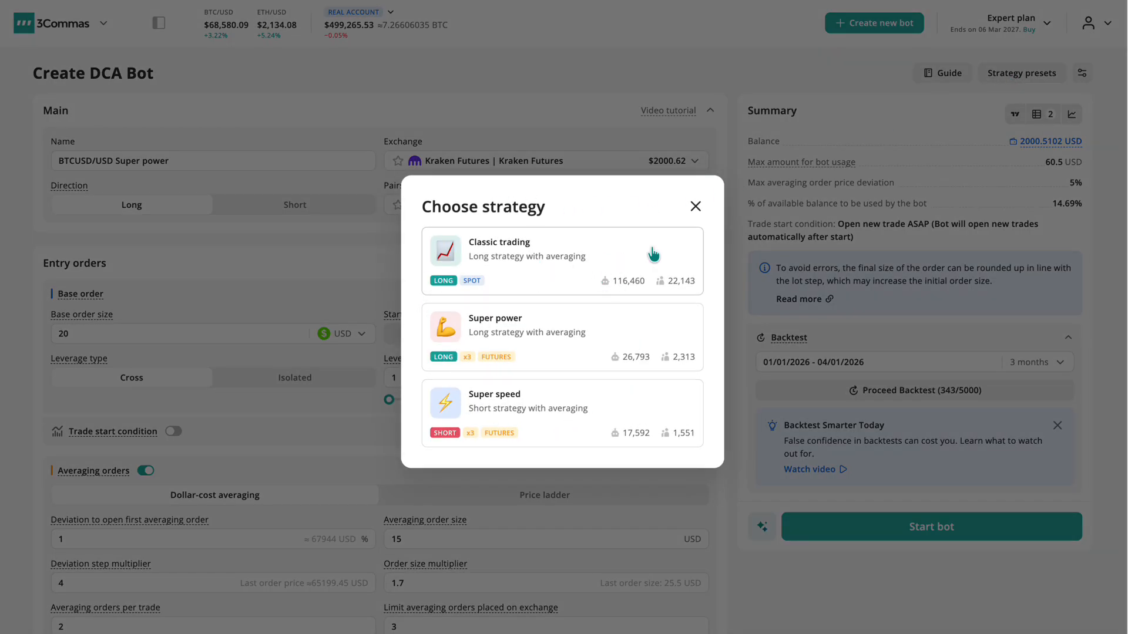
pyautogui.click(696, 206)
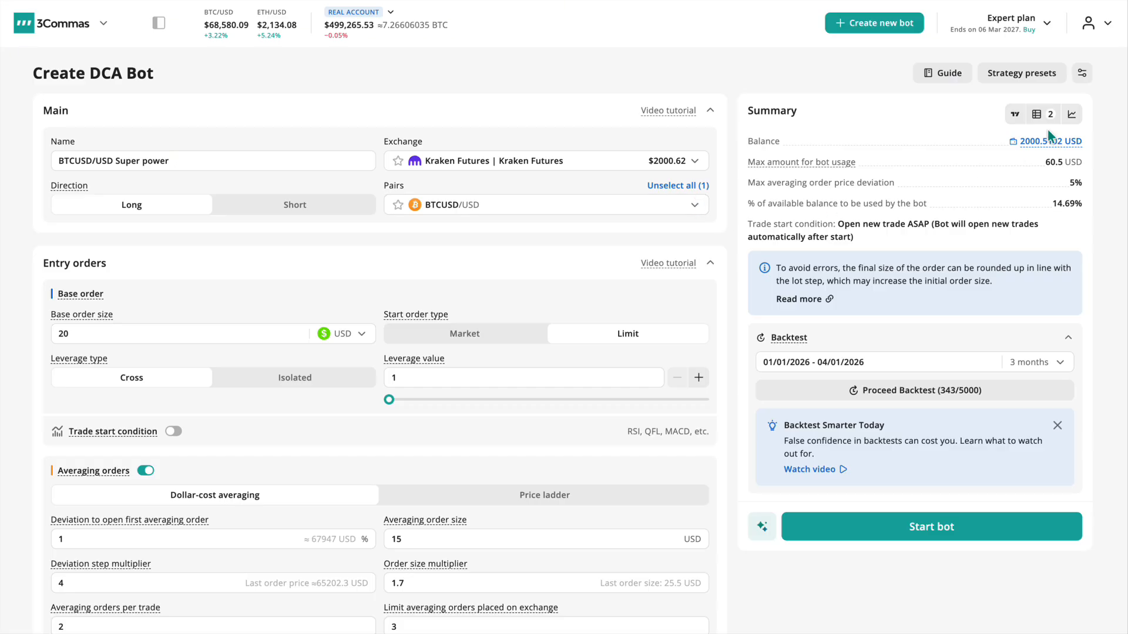
pyautogui.click(1082, 73)
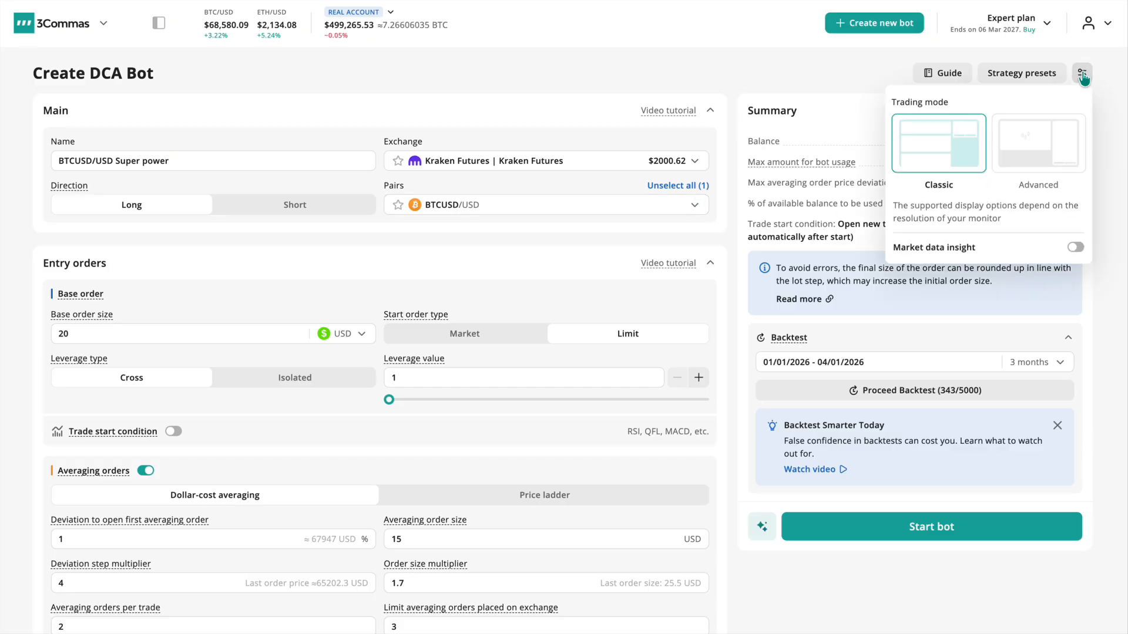
pyautogui.click(1041, 142)
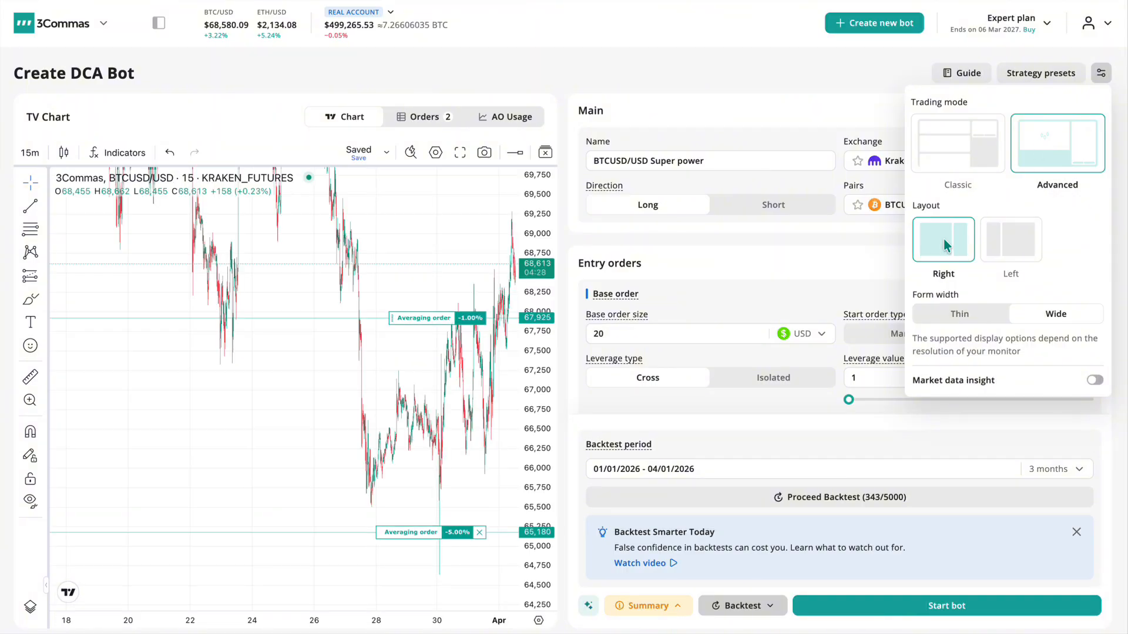
# - Try the Left layout and the Thin form width, restoring the Right layout and Wide form
pyautogui.click(1007, 245)
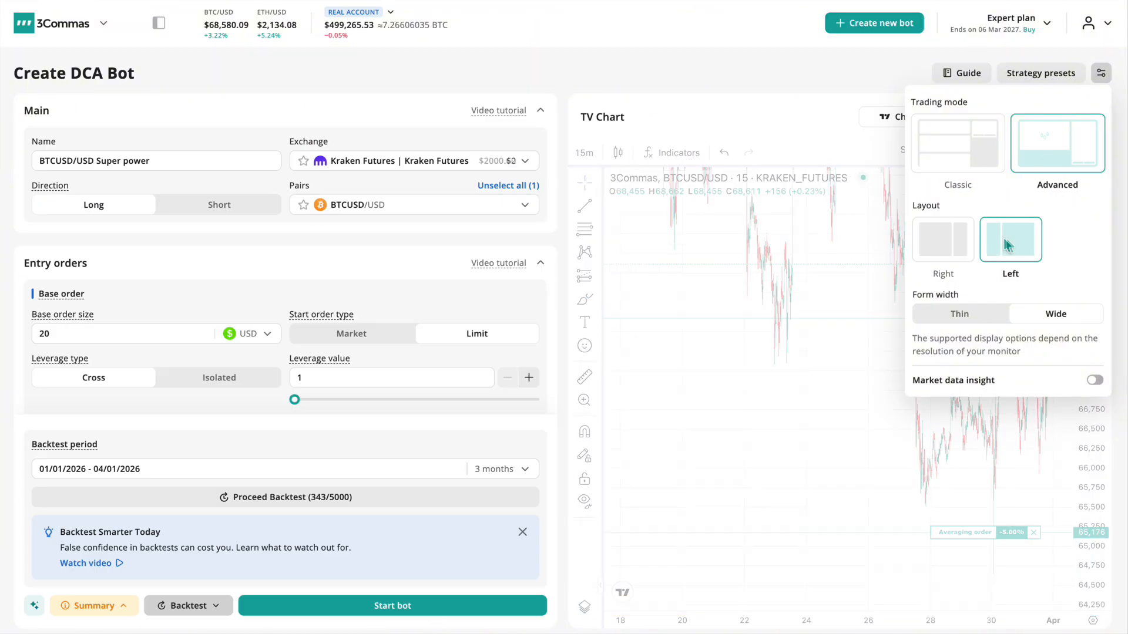
pyautogui.click(948, 243)
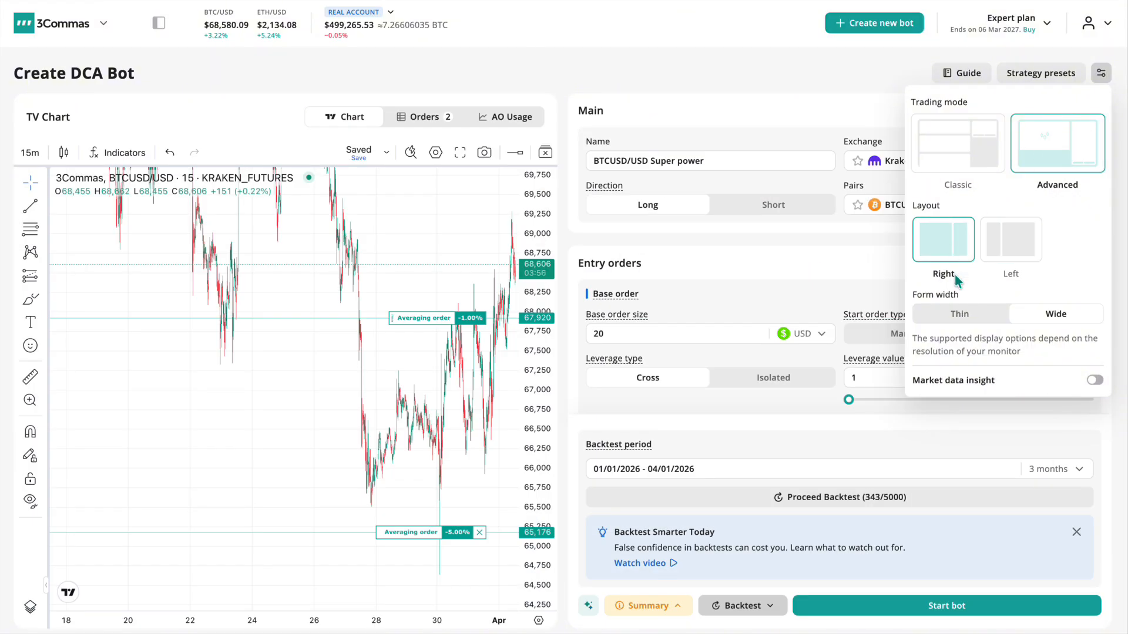
pyautogui.click(961, 317)
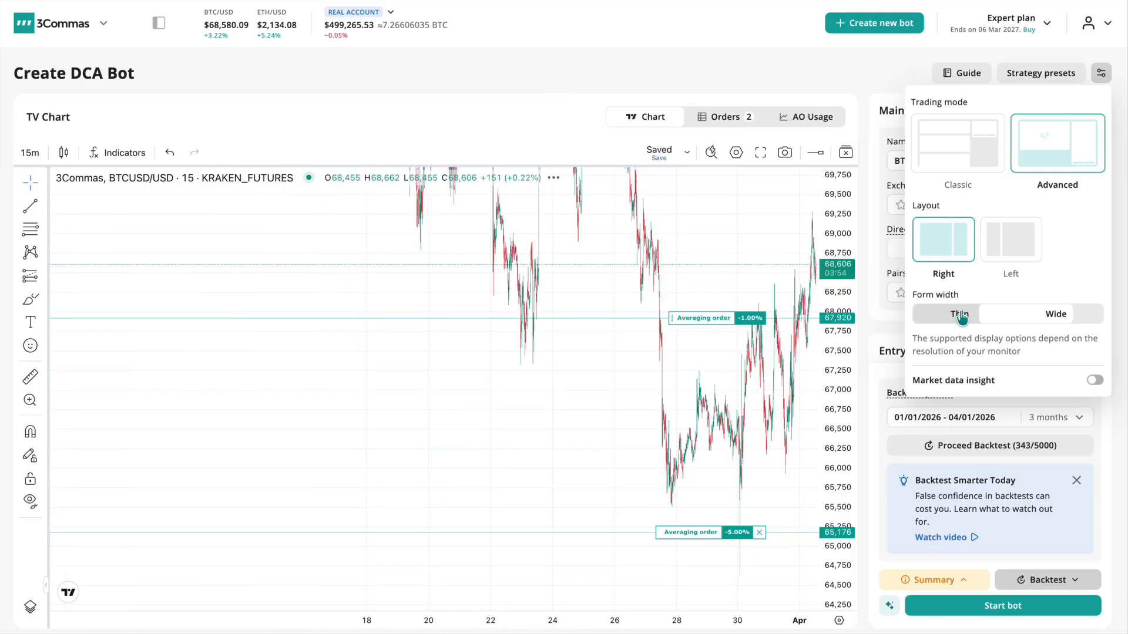
pyautogui.click(1038, 318)
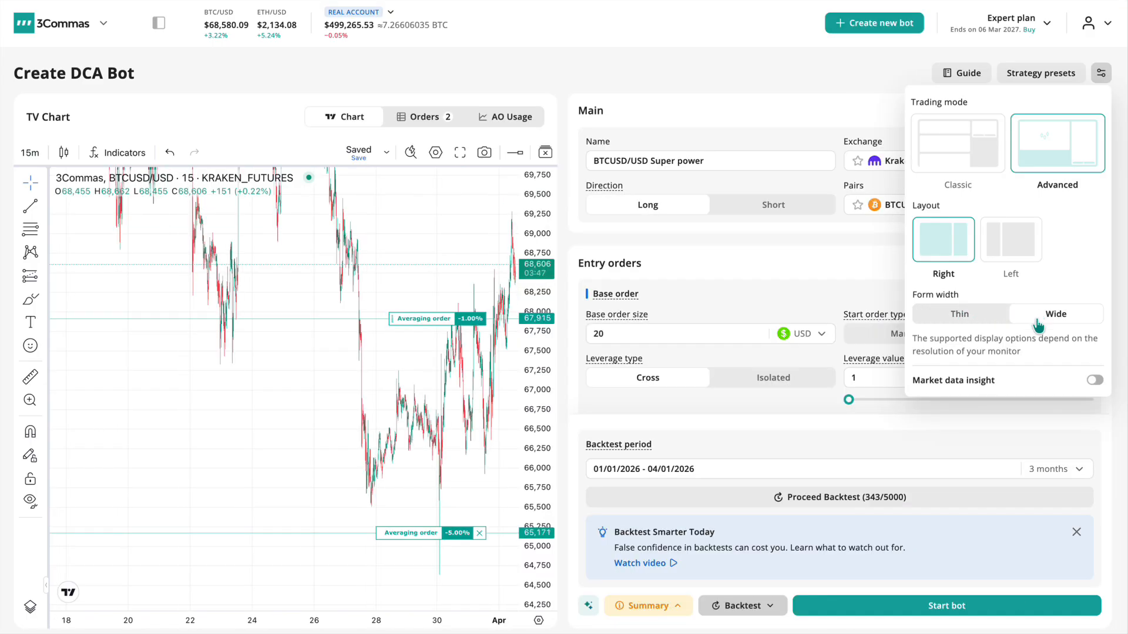
# - Enable Market data insight to look at its list of rated pairs, and disable it again
pyautogui.click(1093, 382)
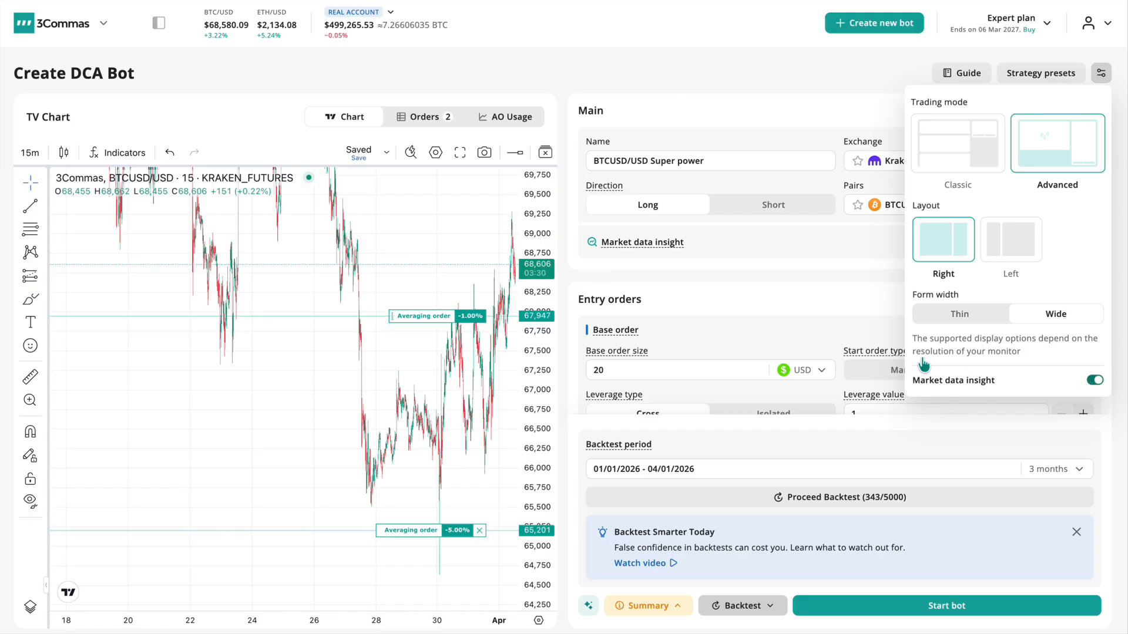
pyautogui.click(765, 269)
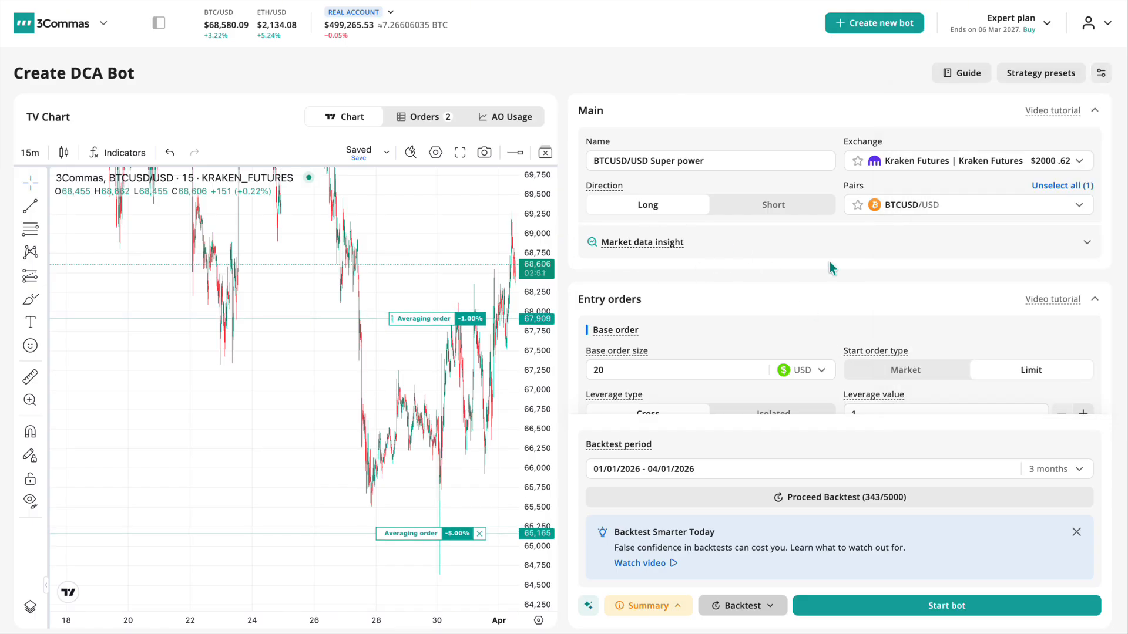
pyautogui.click(1086, 243)
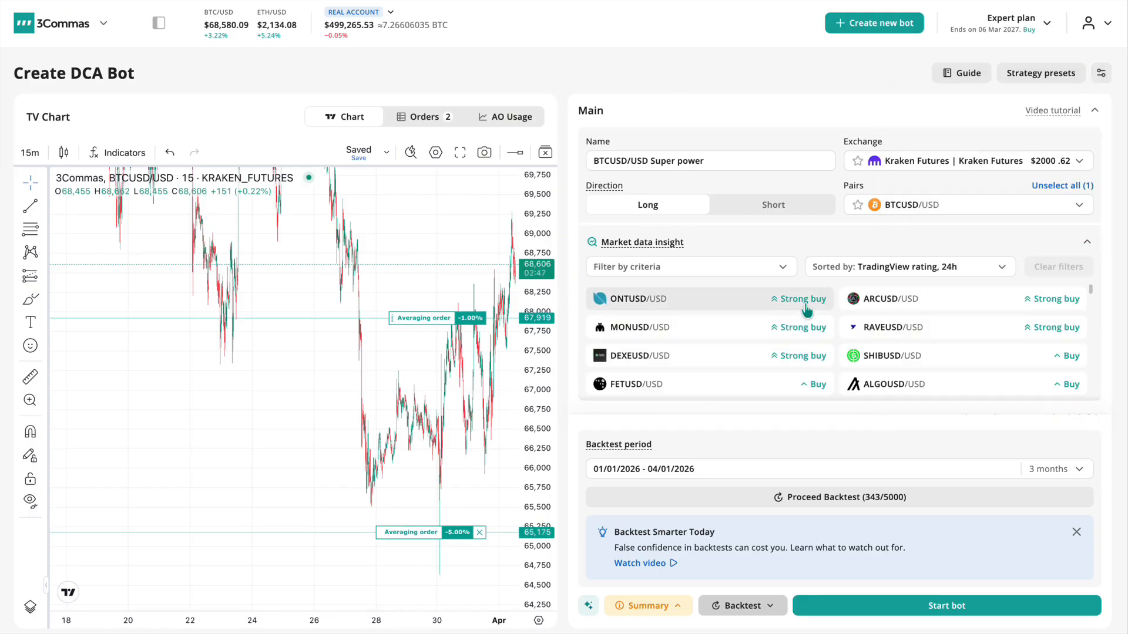
pyautogui.click(1087, 242)
pyautogui.click(1101, 73)
pyautogui.click(1095, 380)
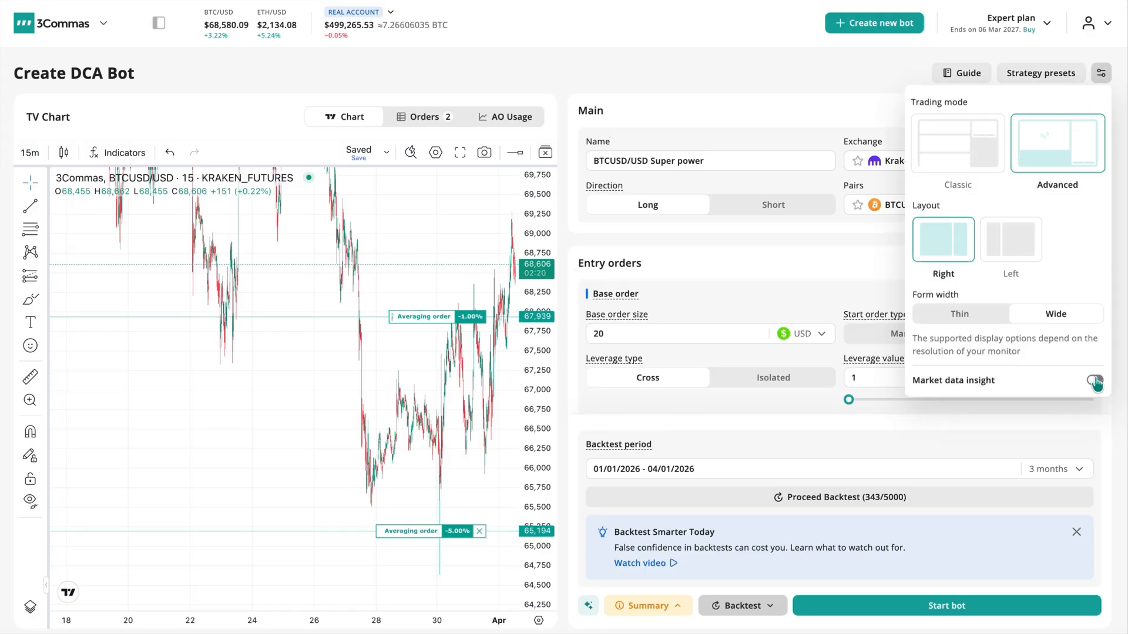
pyautogui.click(656, 253)
# - Compress the chart's price scale to bring the take profit and averaging order levels into view
pyautogui.moveTo(537, 235); pyautogui.dragTo(537, 554)
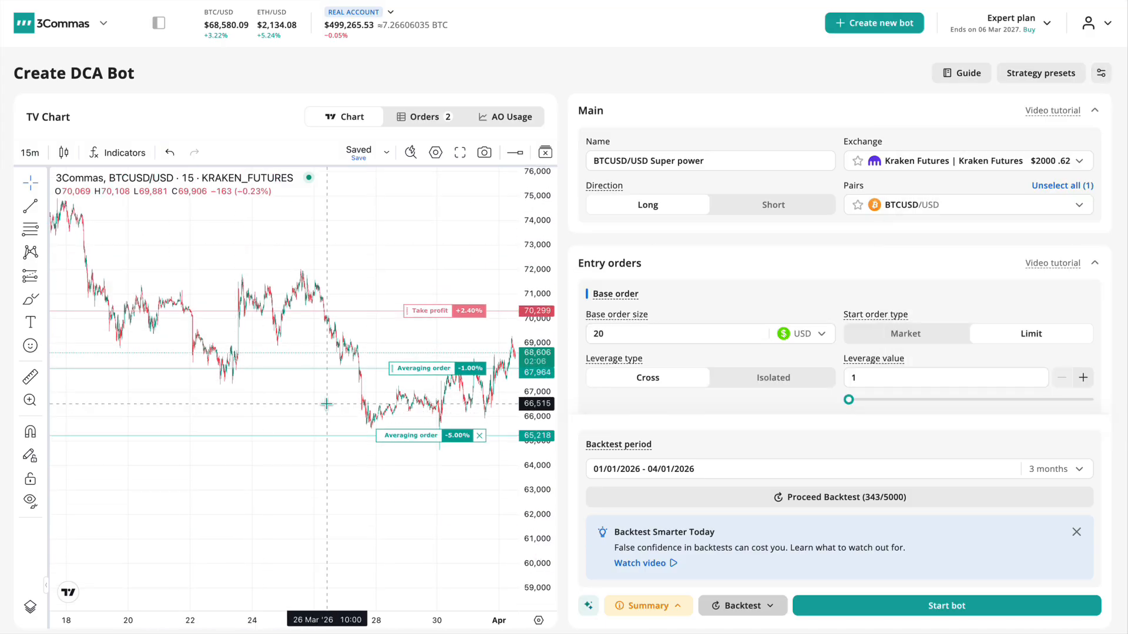
# - Rename the bot as "Safe TOP 5 Pairs RSI 1H Long"
pyautogui.moveTo(705, 160); pyautogui.dragTo(601, 158)
pyautogui.write('Safe TOP 5 Pairs RS')
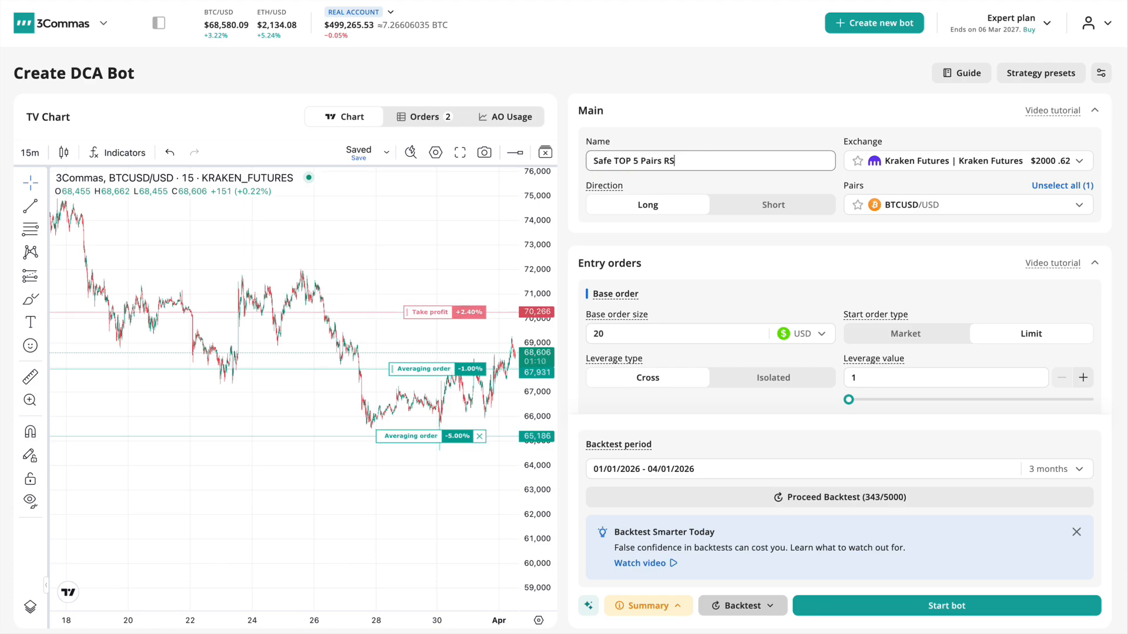
pyautogui.write('I 1H Long')
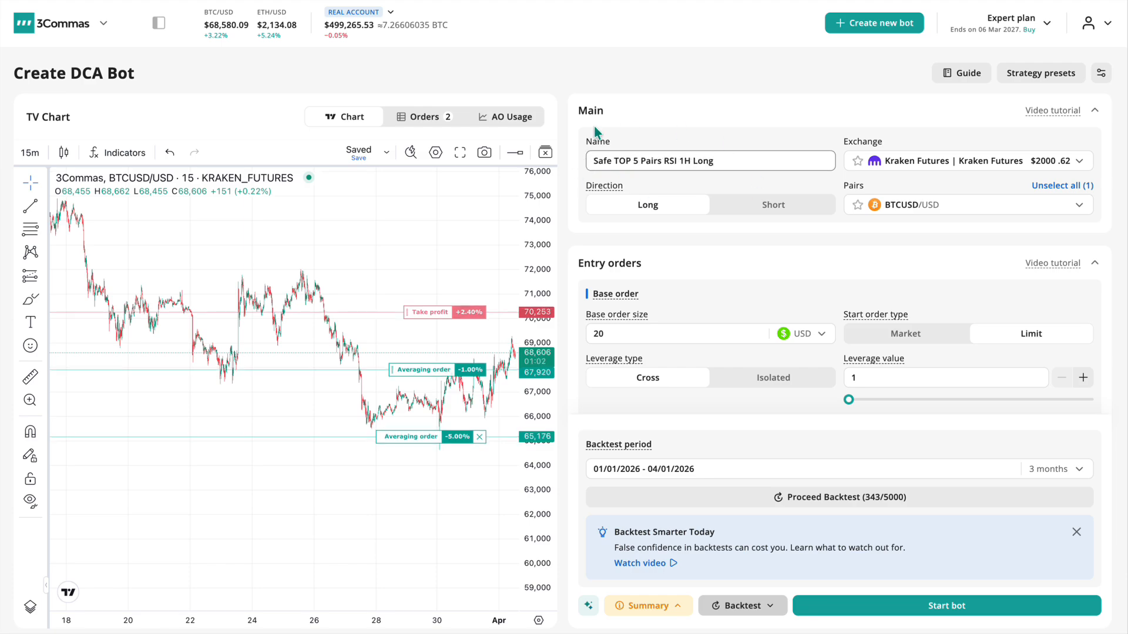
# - Look through the connected exchange accounts, keeping Kraken Futures as the bot's exchange
pyautogui.click(1030, 161)
pyautogui.click(1059, 162)
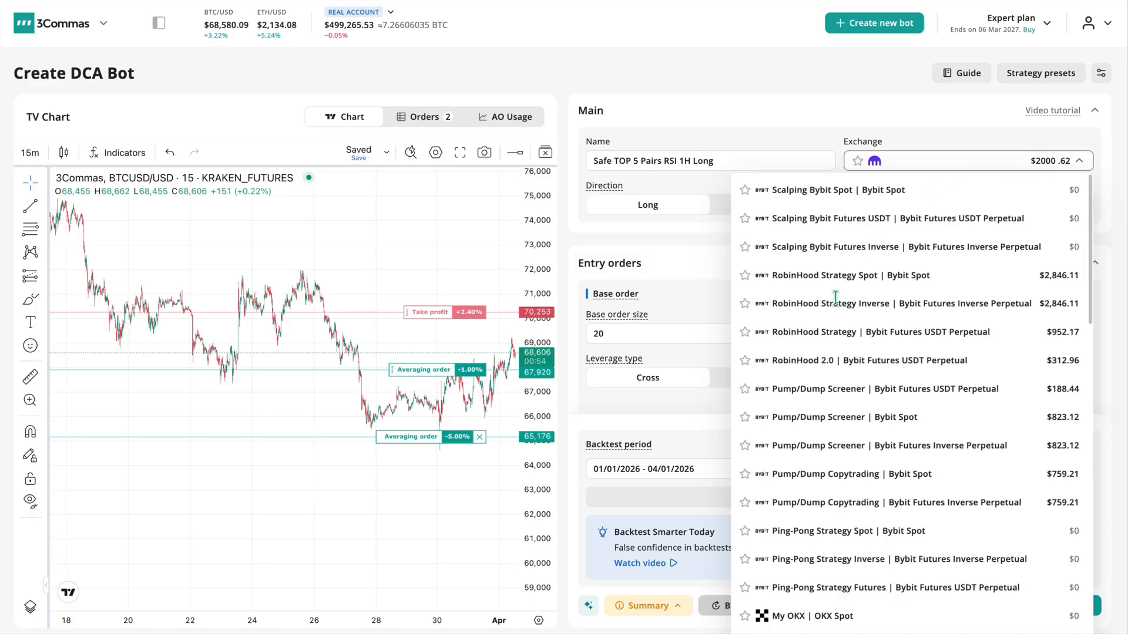
pyautogui.scroll(-5, 836, 298)
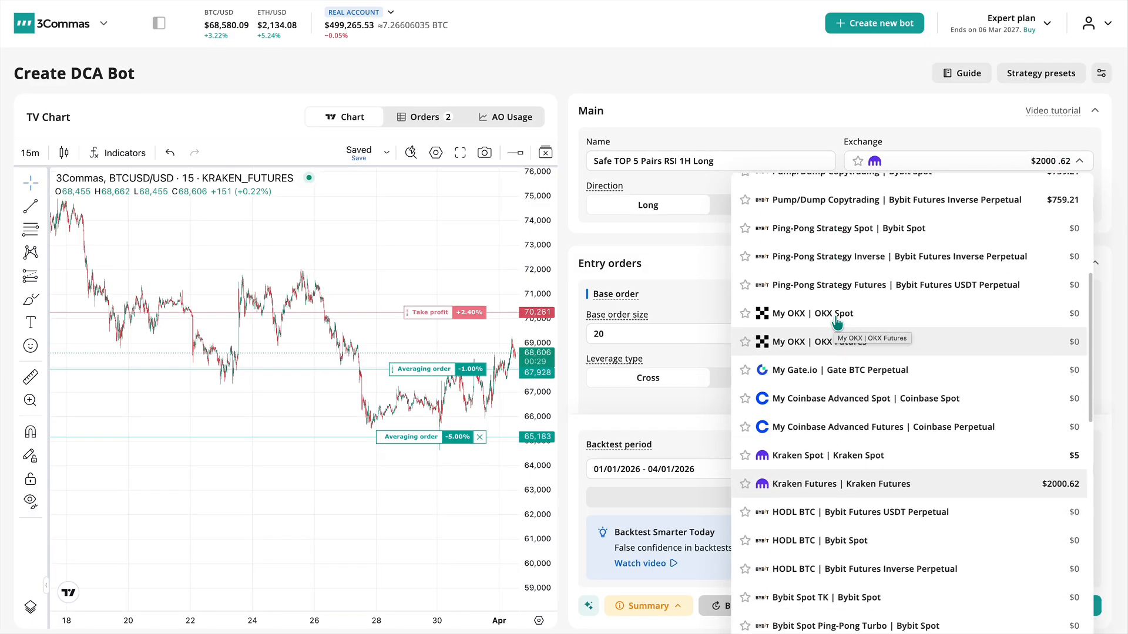
pyautogui.scroll(5, 836, 322)
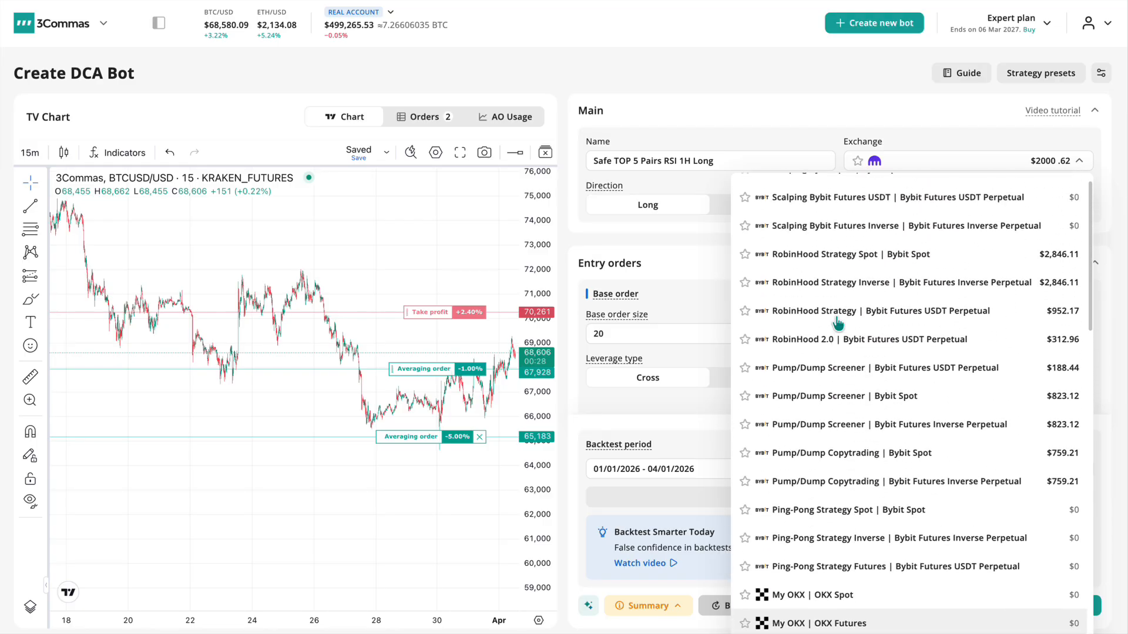
pyautogui.scroll(1, 838, 322)
pyautogui.click(1078, 160)
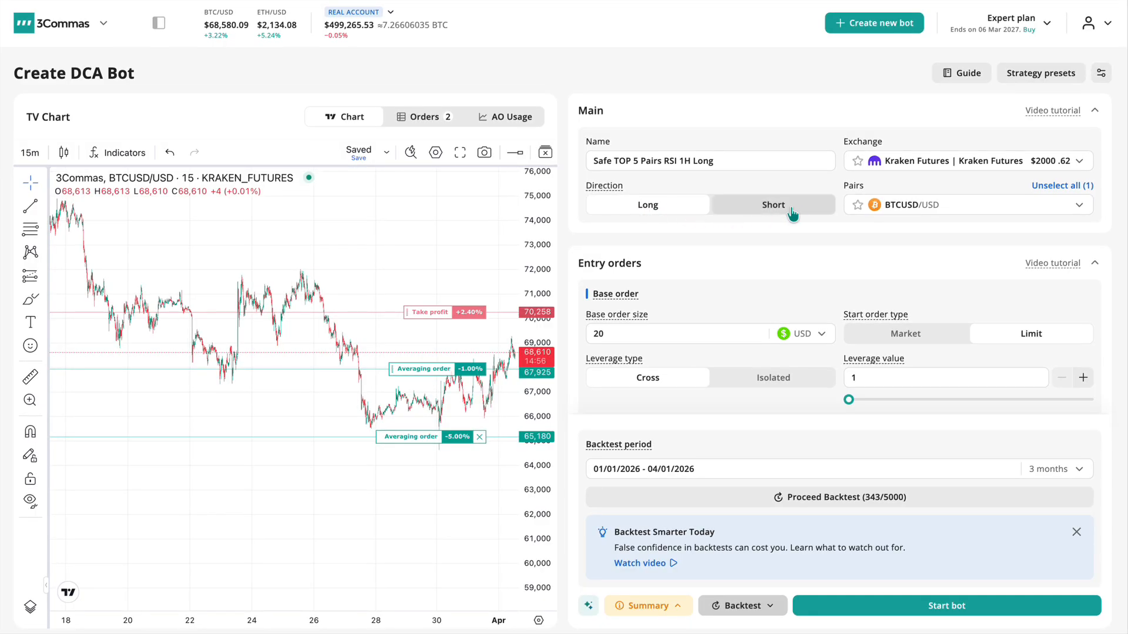
# - Try the Short direction for the bot, and restore Long
pyautogui.click(751, 207)
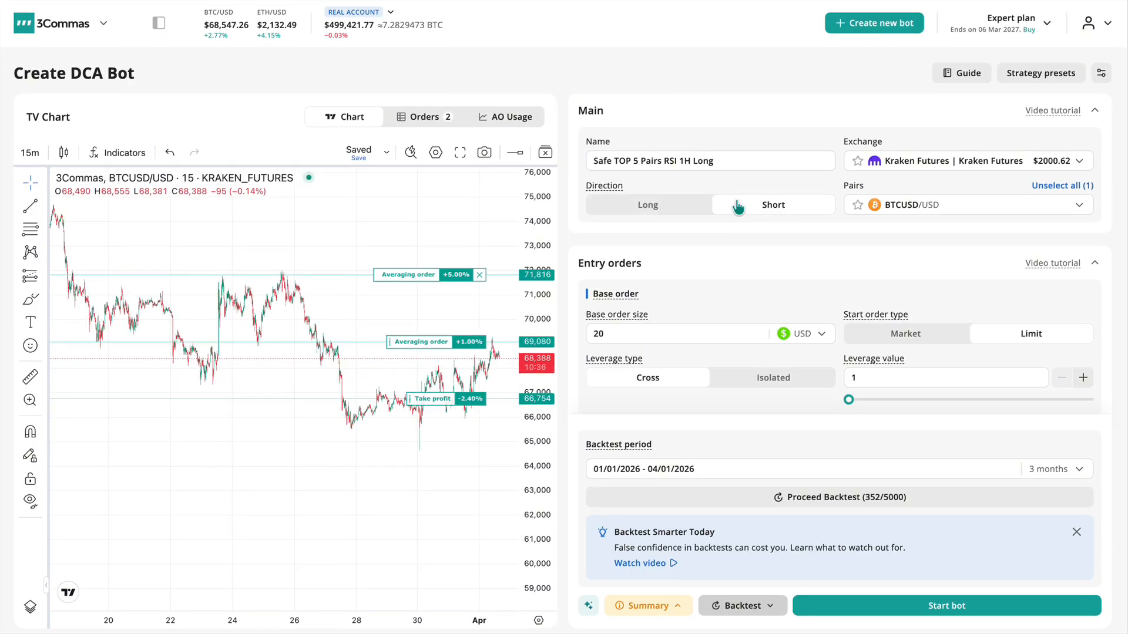
pyautogui.click(683, 206)
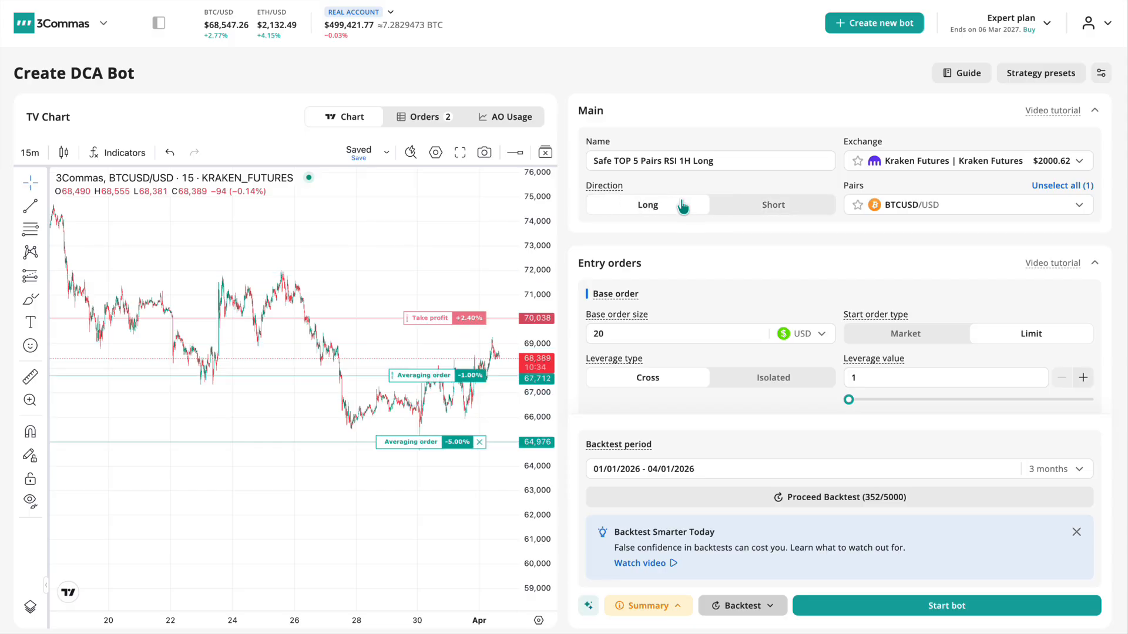
# - Add ETHUSD, SOLUSD, BNBUSD and LINKUSD to the bot's trading pairs alongside BTCUSD
pyautogui.click(1002, 205)
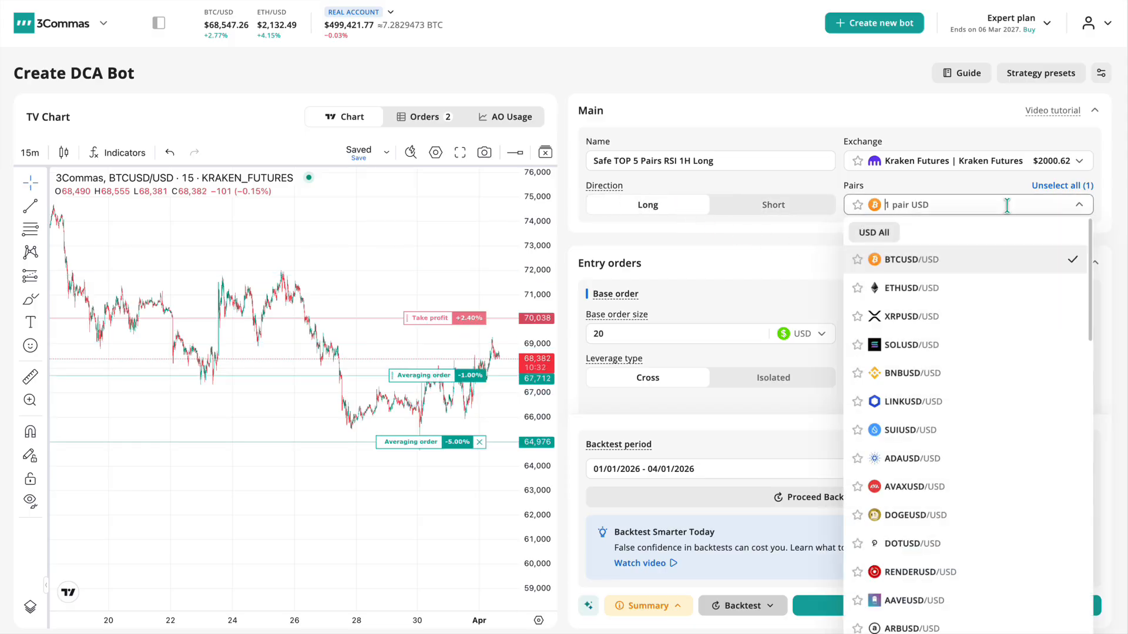
pyautogui.scroll(-5, 884, 412)
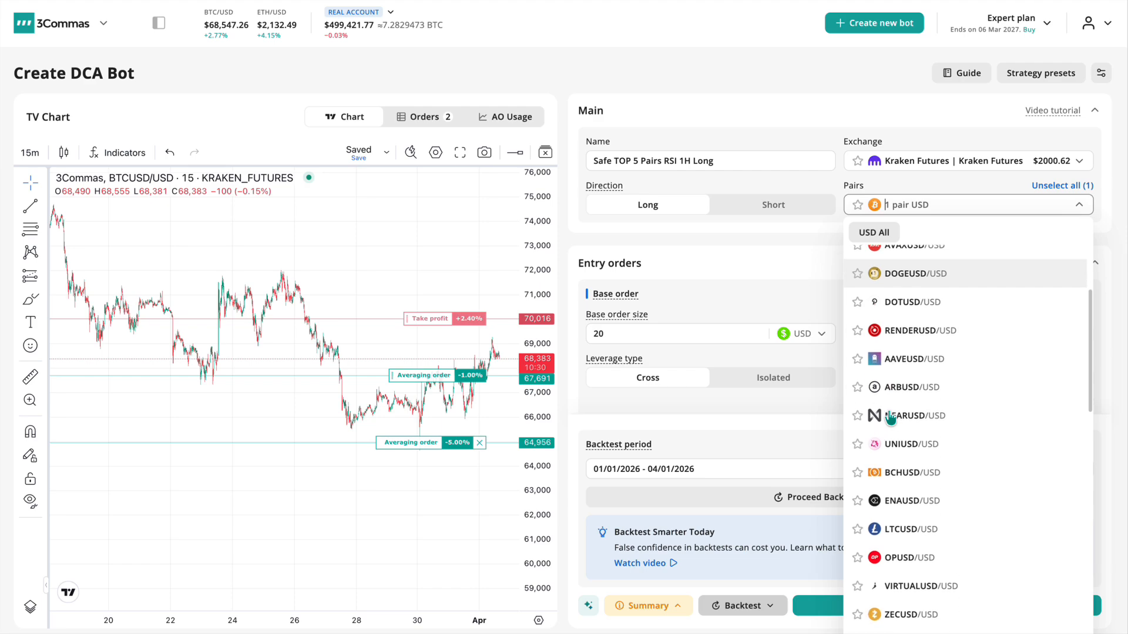
pyautogui.scroll(3, 891, 415)
pyautogui.scroll(2, 891, 416)
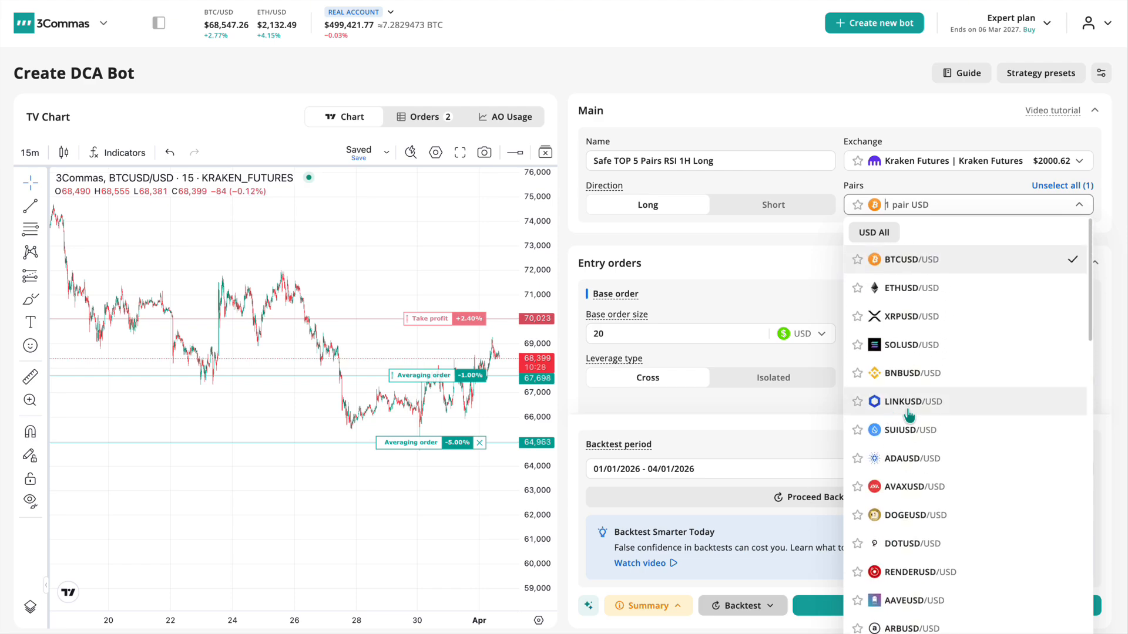
pyautogui.click(957, 288)
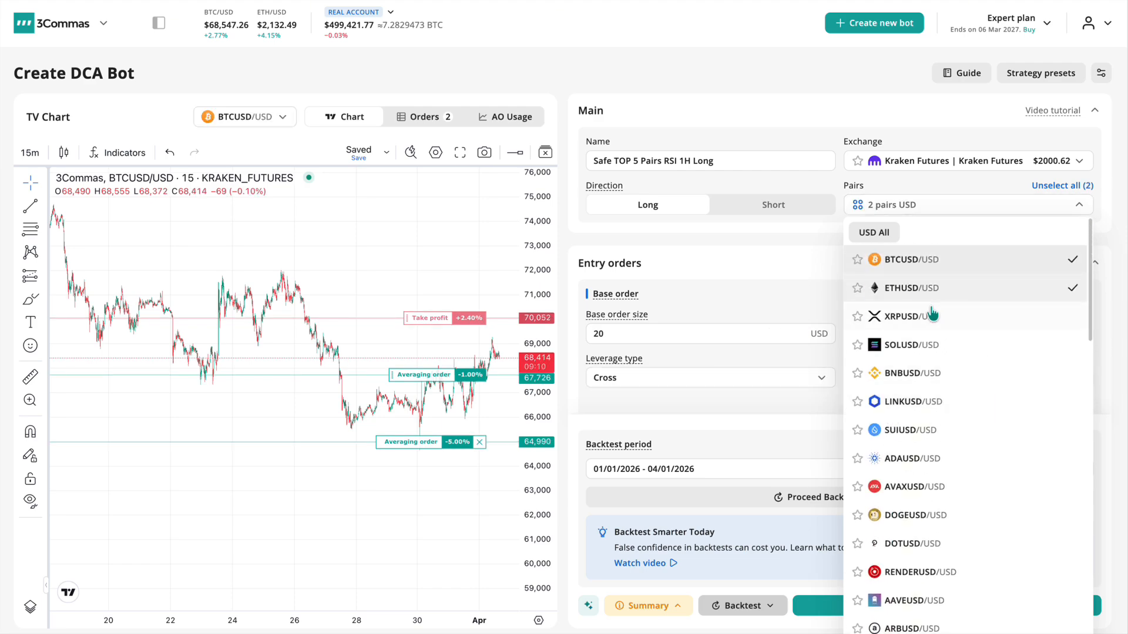
pyautogui.click(925, 346)
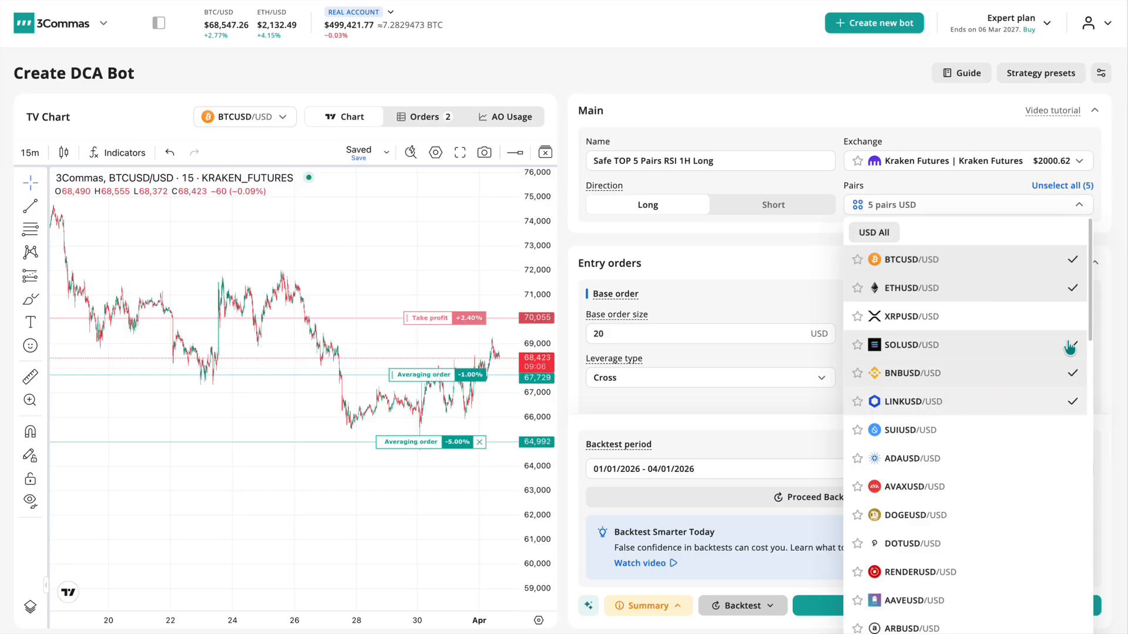
pyautogui.click(1079, 204)
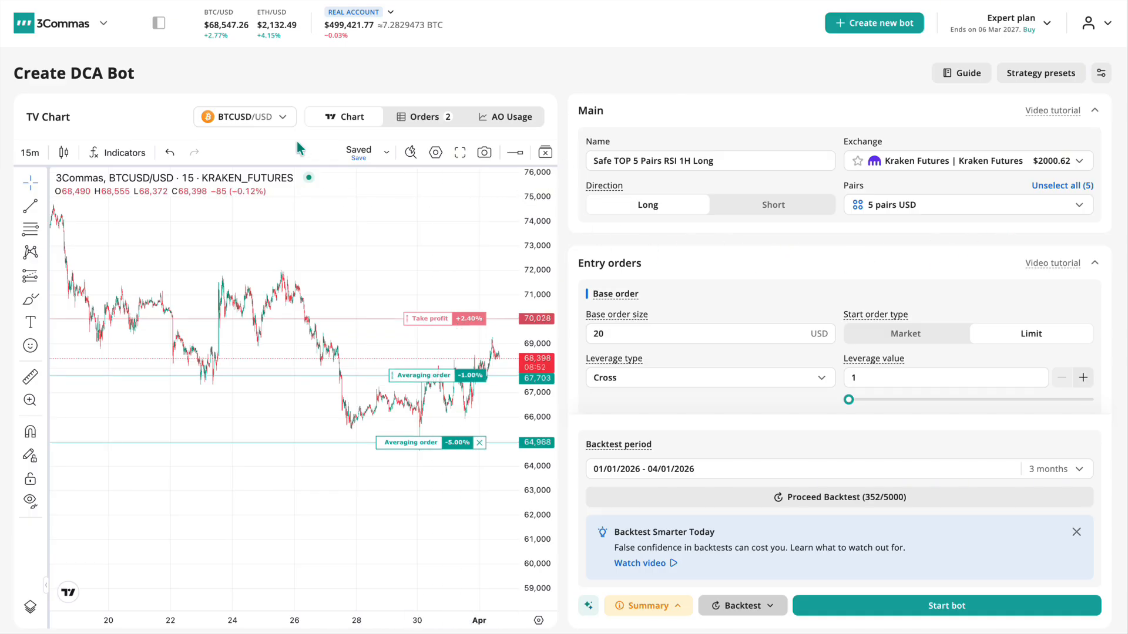
# - View the ETHUSD pair on the chart, and return the chart to BTCUSD
pyautogui.click(283, 117)
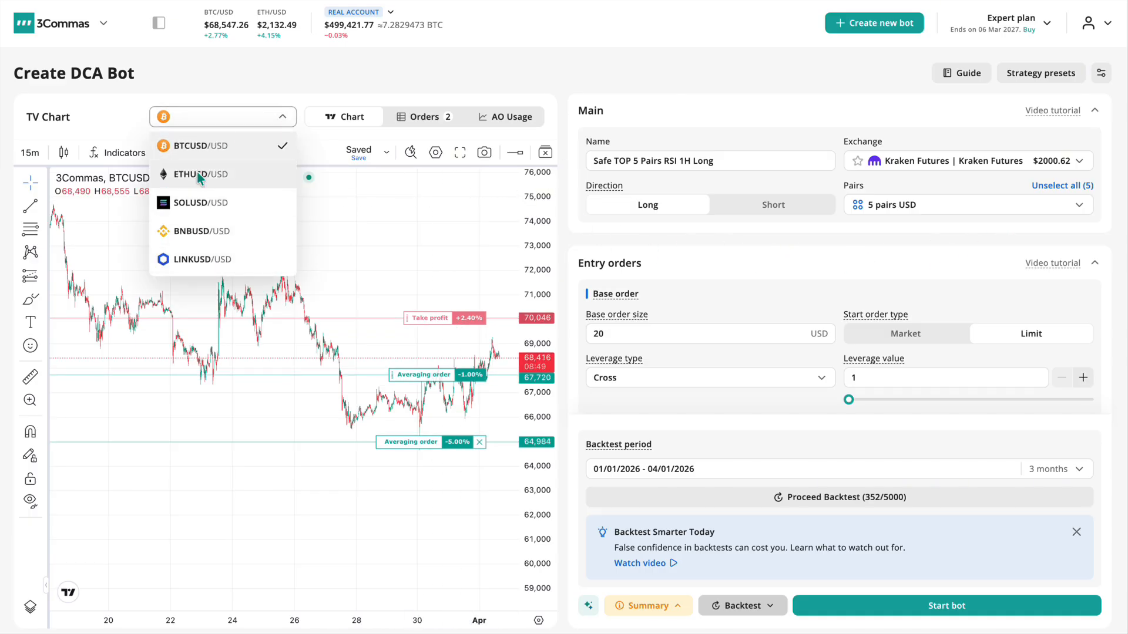
pyautogui.click(199, 176)
pyautogui.click(272, 117)
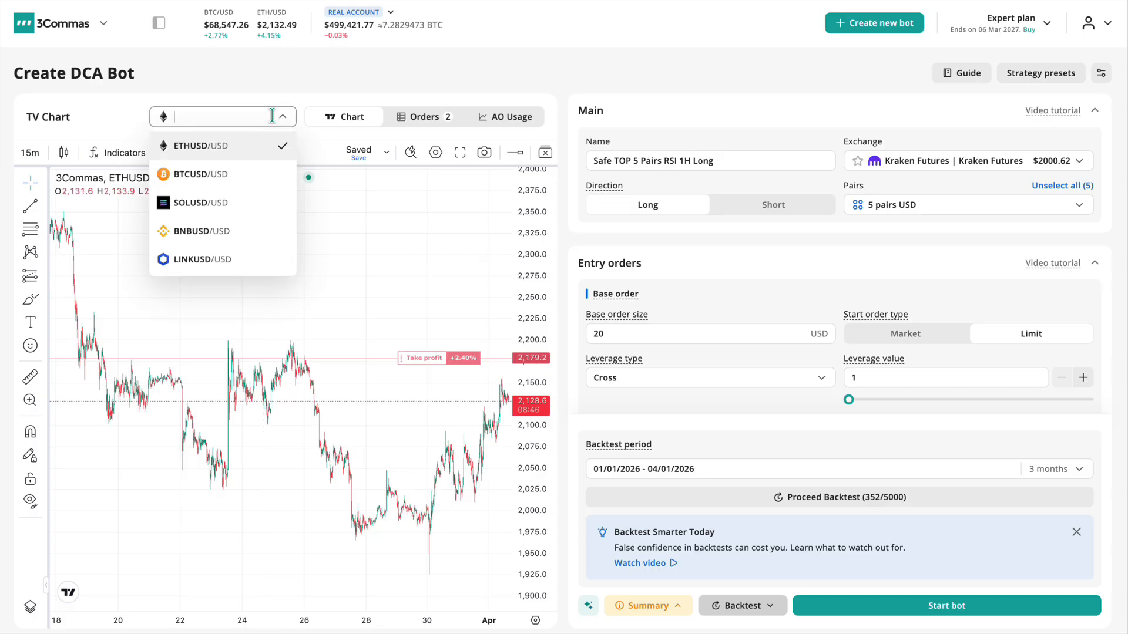
pyautogui.click(230, 174)
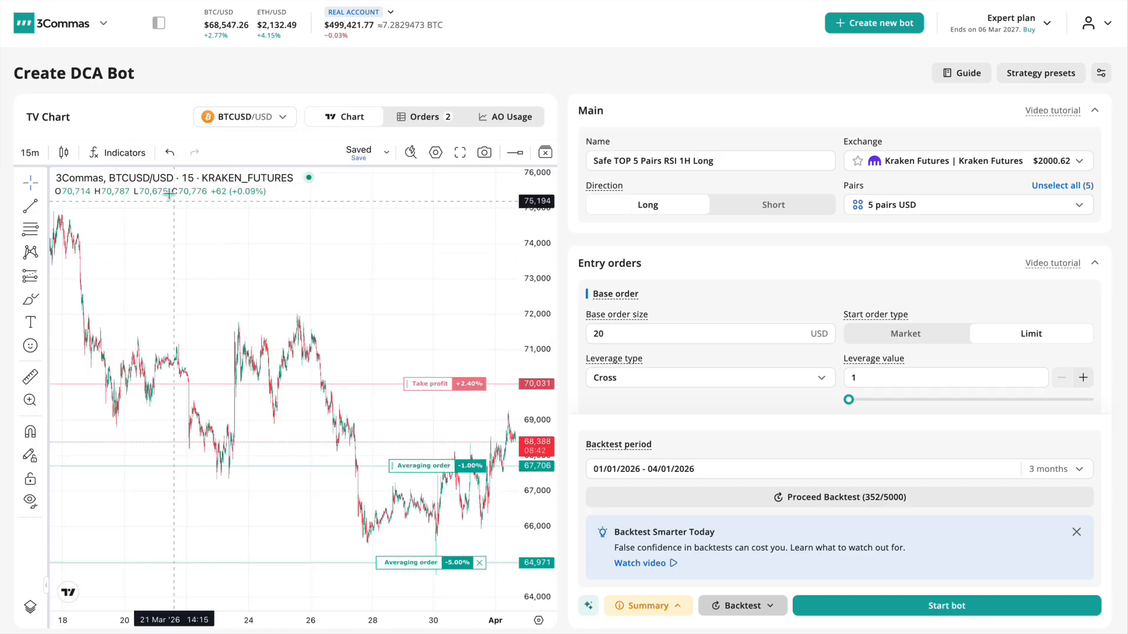
# - Add the Relative Strength Index indicator to the chart and set the chart's timeframe to 1 hour
pyautogui.click(123, 152)
pyautogui.write('rsi')
pyautogui.click(243, 299)
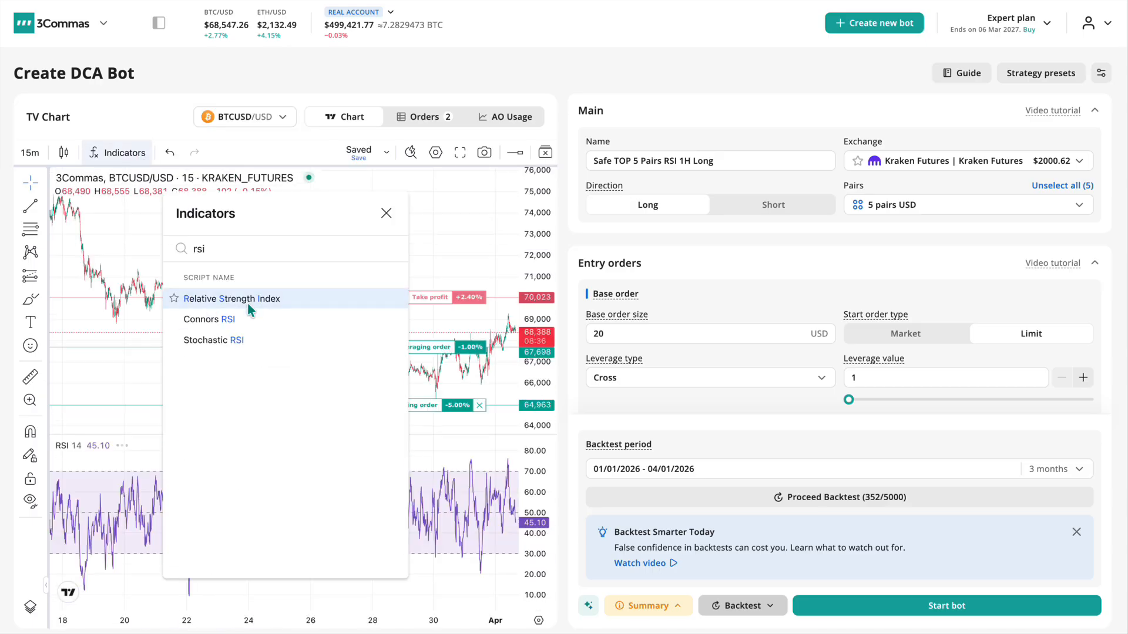
pyautogui.click(386, 218)
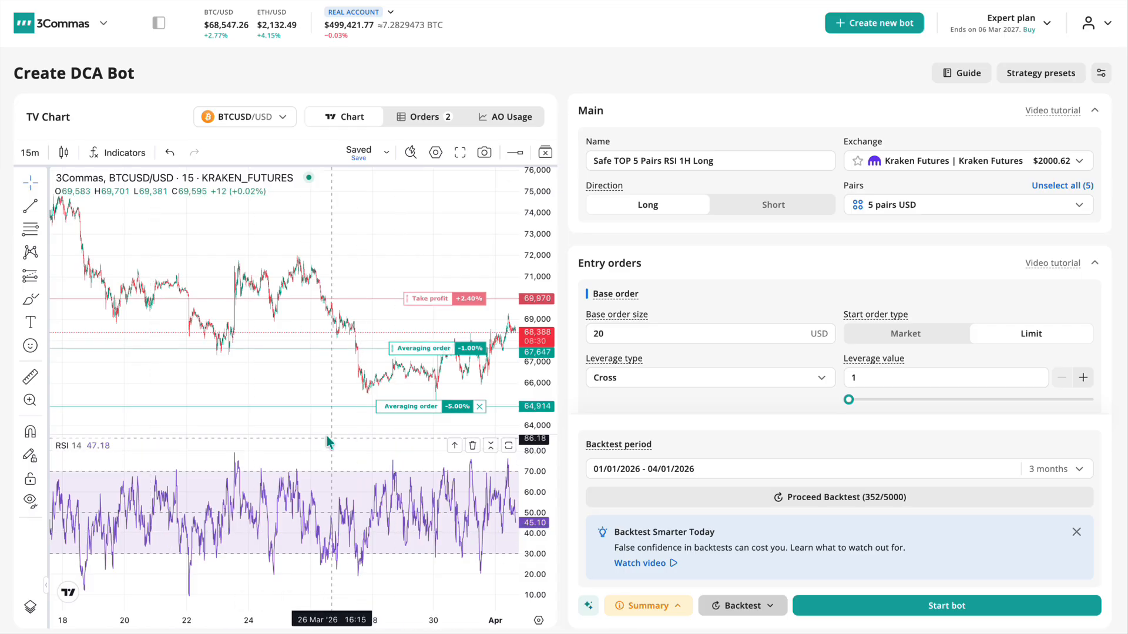
pyautogui.click(30, 153)
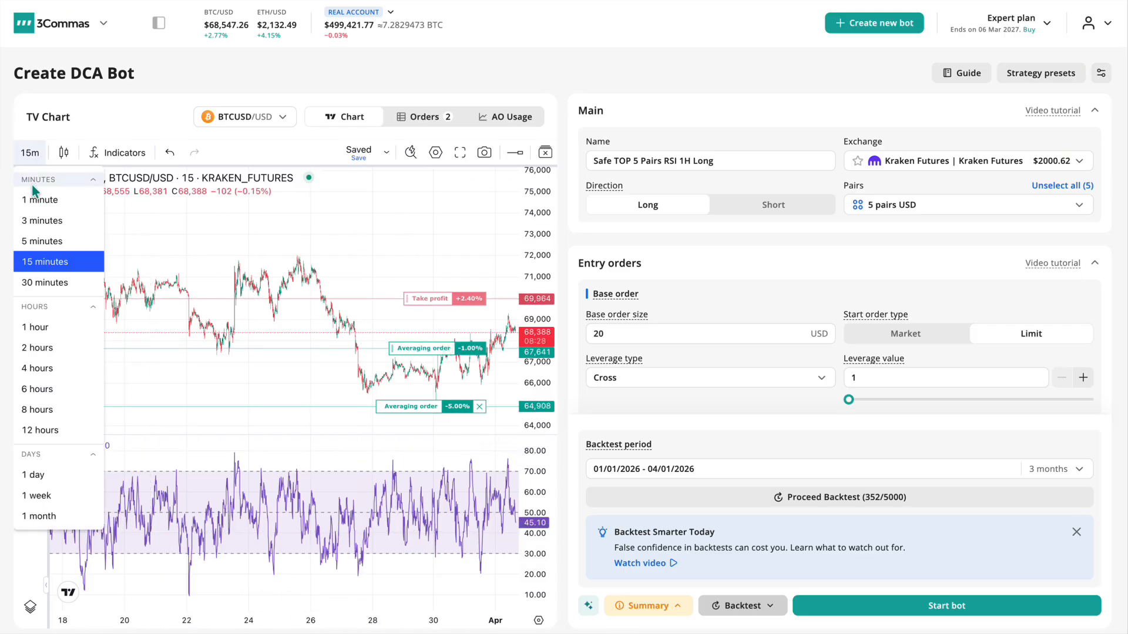
pyautogui.click(34, 327)
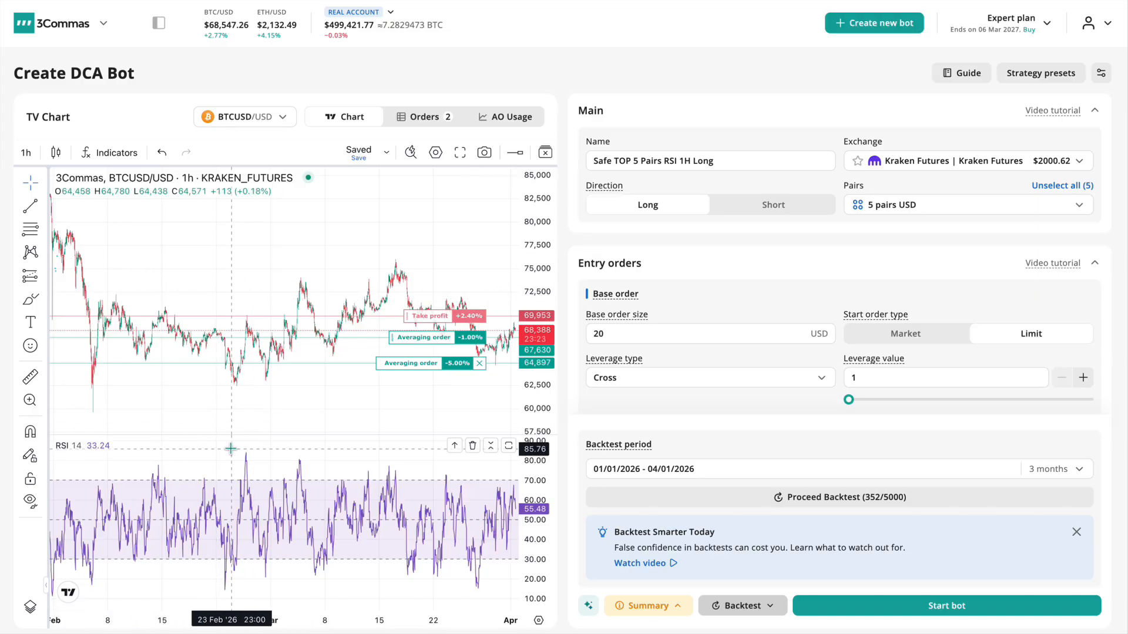
# - Set the base order size to 60, keeping USD as its unit after viewing the other unit options
pyautogui.click(601, 333)
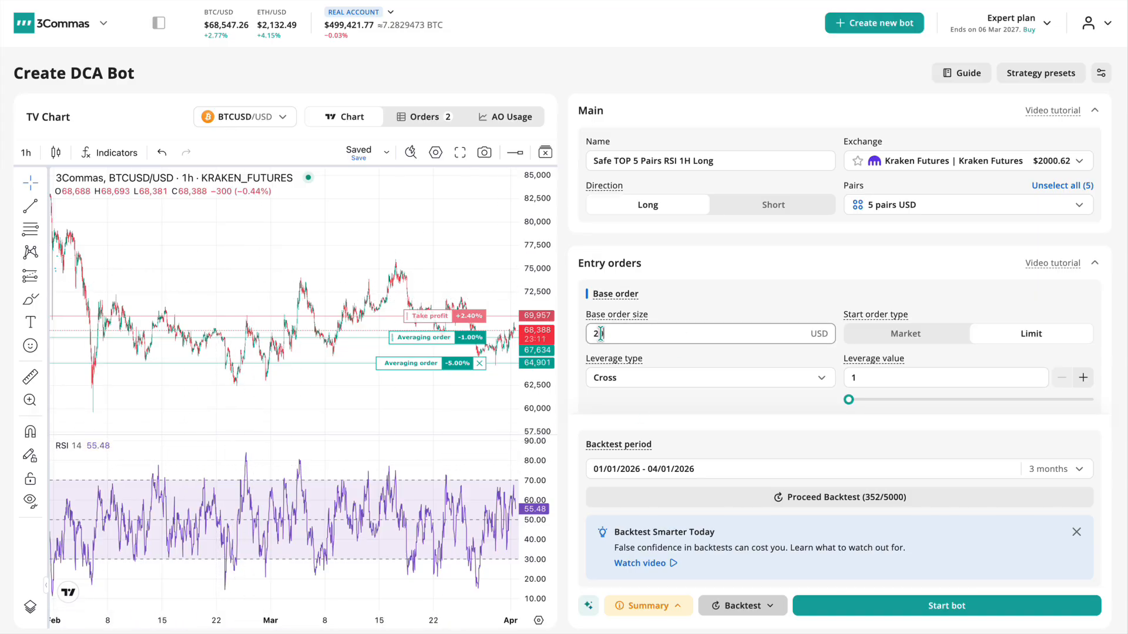
pyautogui.write('60')
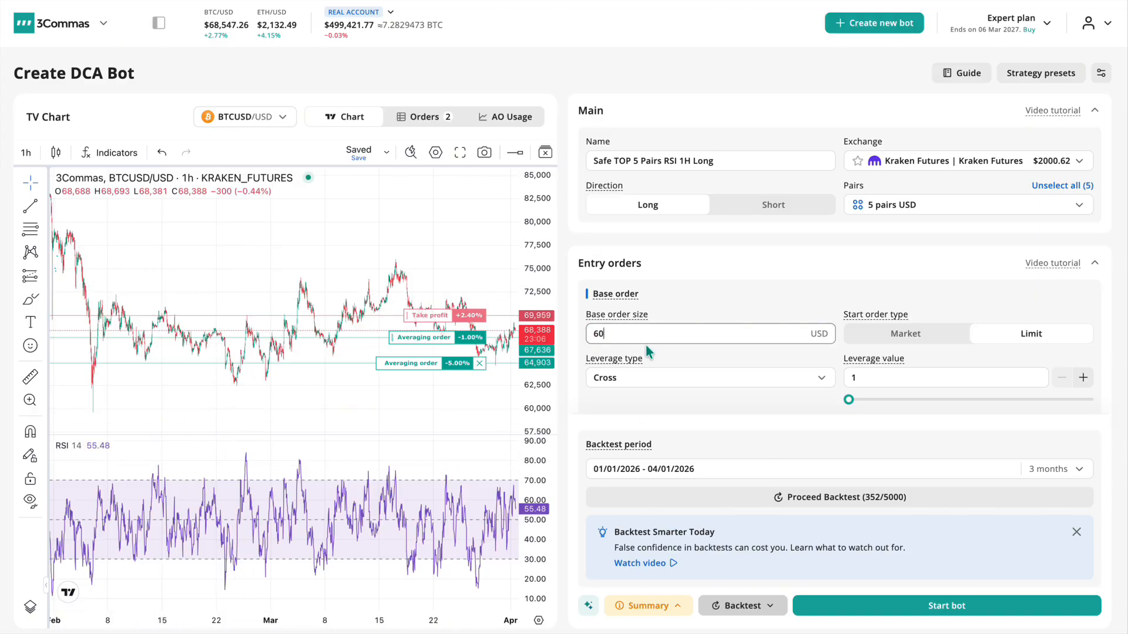
pyautogui.click(651, 352)
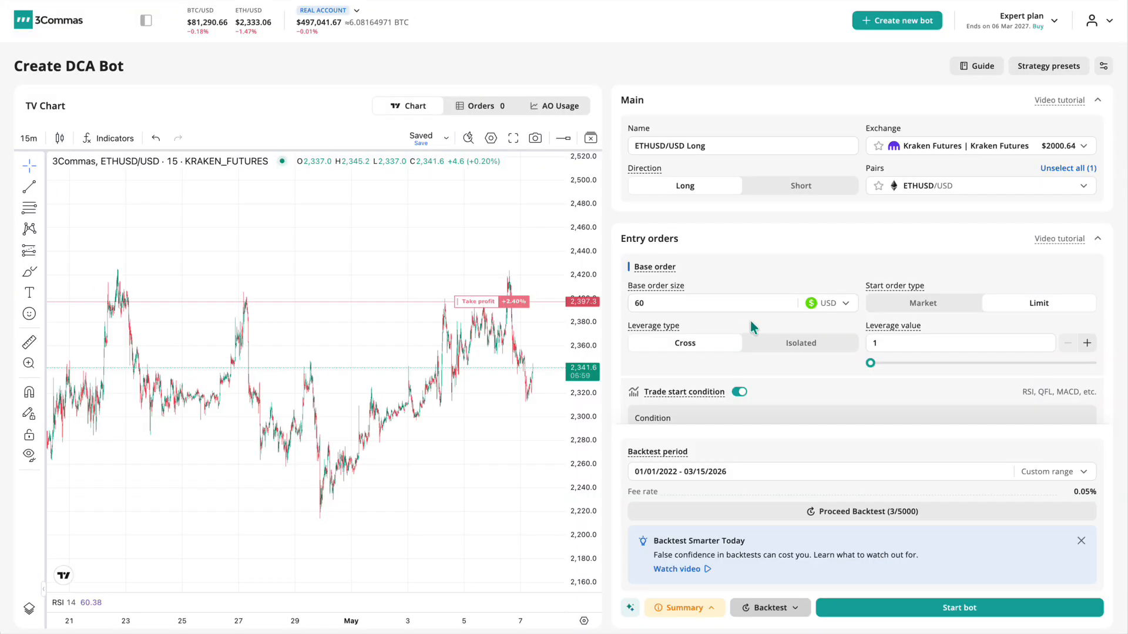
pyautogui.click(848, 305)
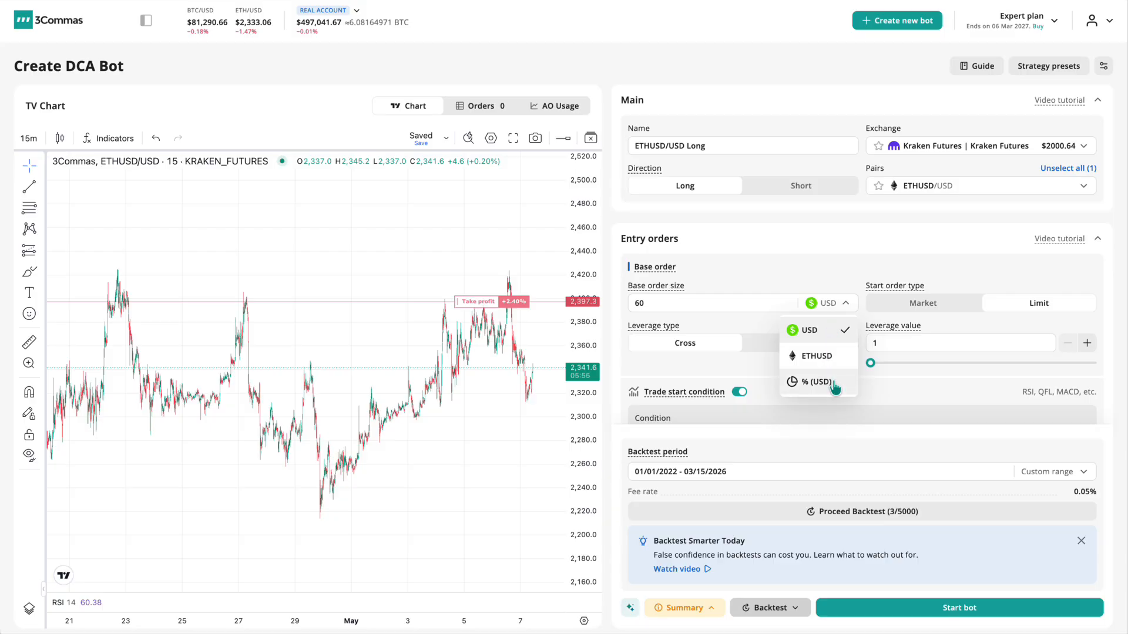
pyautogui.click(843, 331)
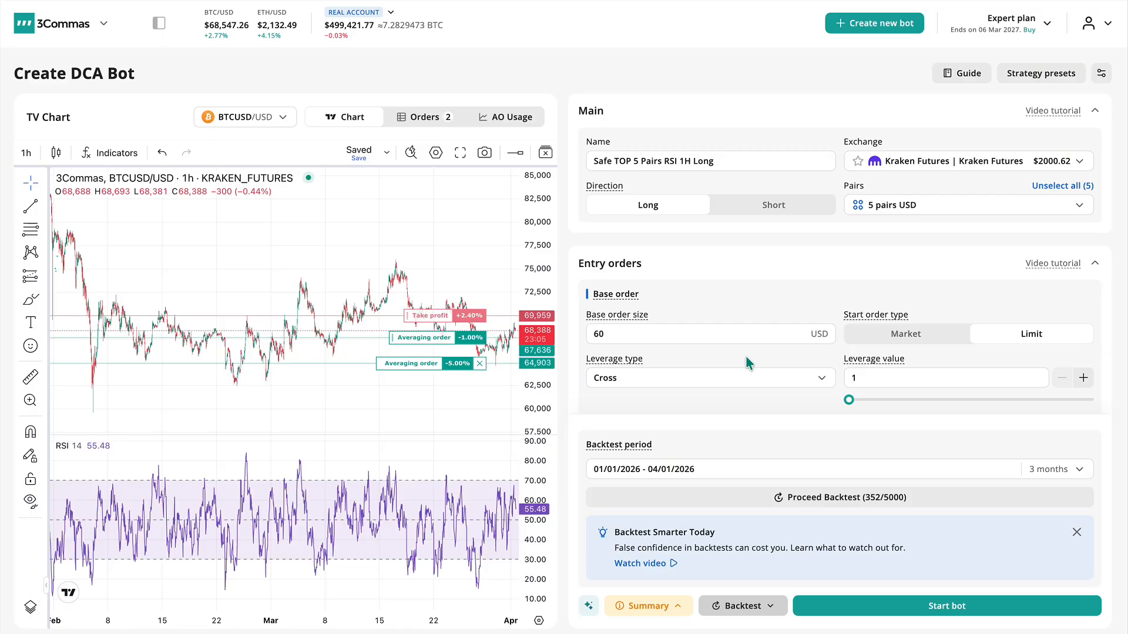
# - Try Market as the start order type, and restore Limit
pyautogui.click(927, 339)
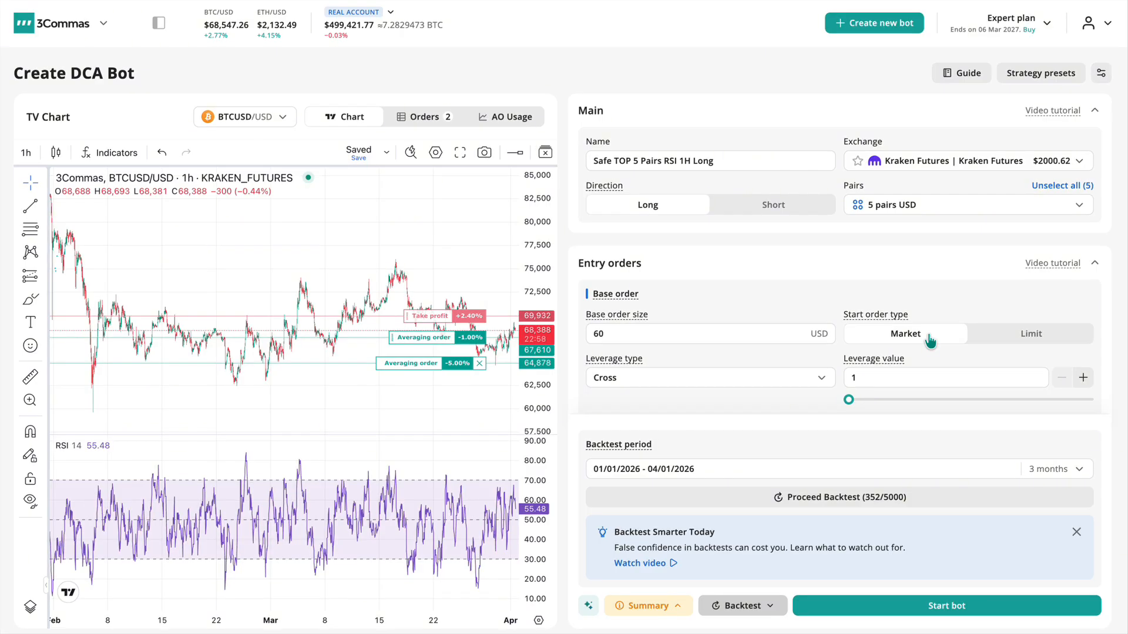
pyautogui.click(999, 341)
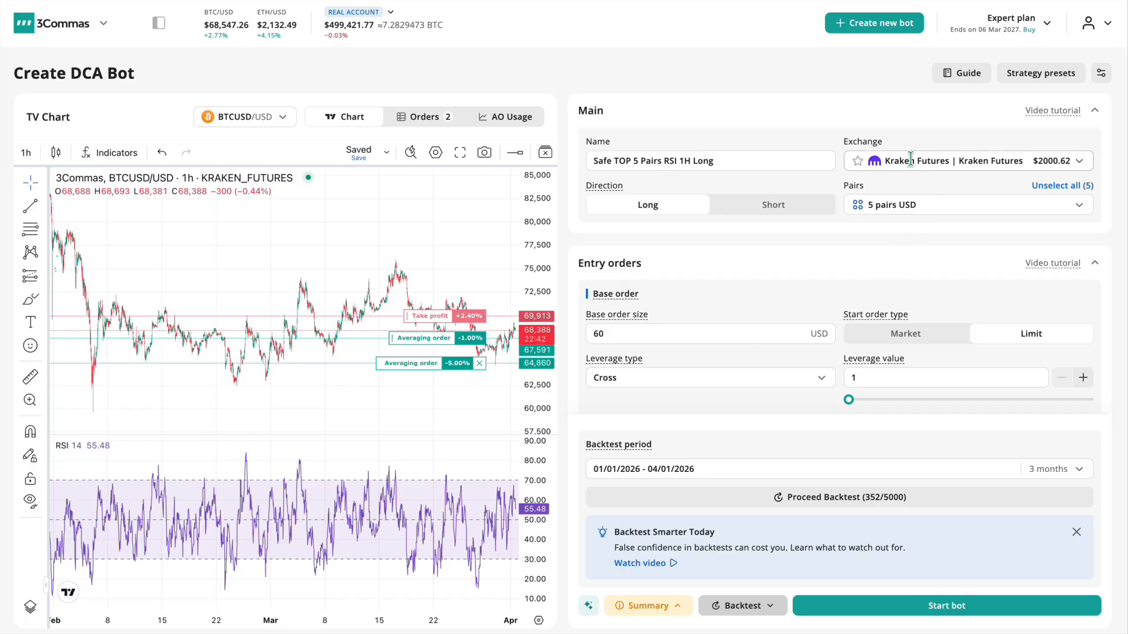
# - Set the base order's leverage type to Isolated and its leverage value to 10
pyautogui.click(805, 382)
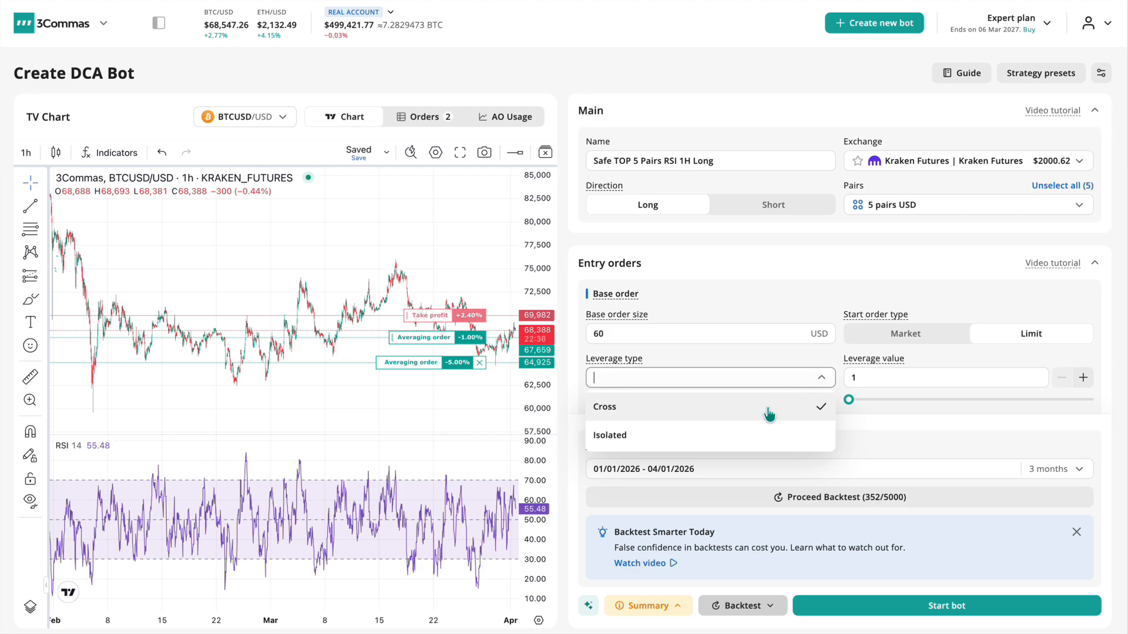
pyautogui.click(782, 441)
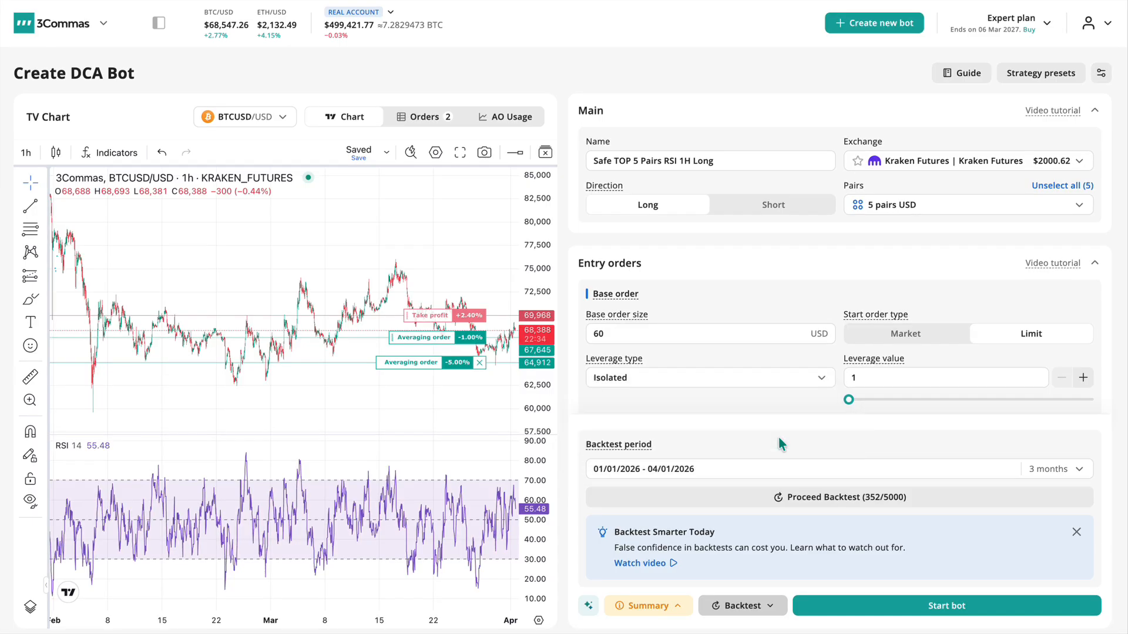
pyautogui.click(863, 377)
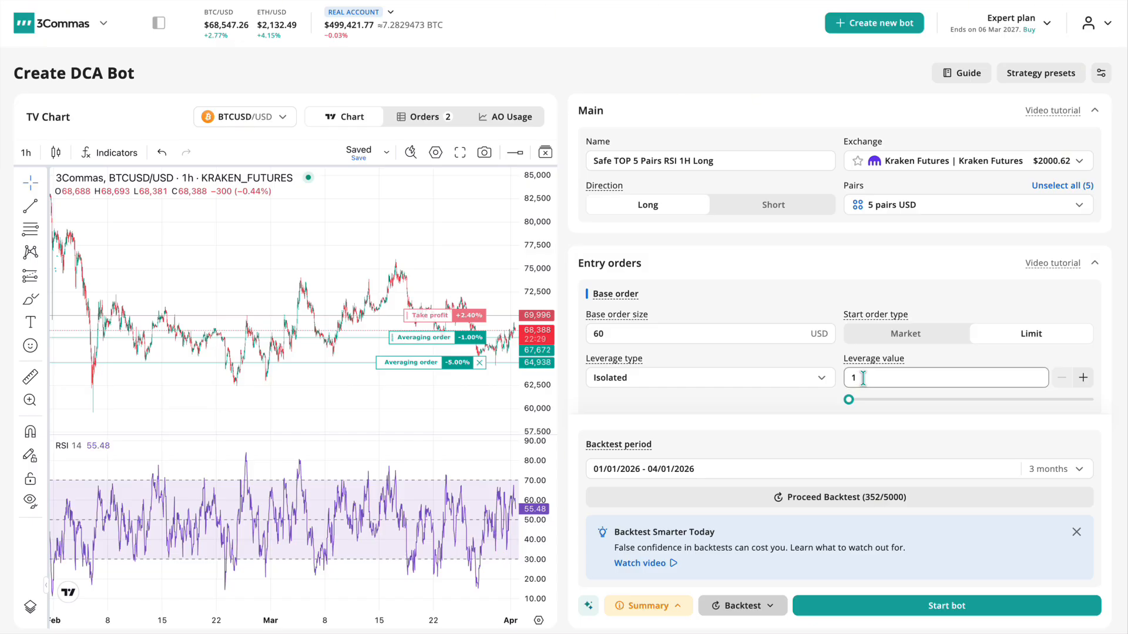
pyautogui.moveTo(849, 400)
pyautogui.mouseDown()
pyautogui.moveTo(886, 401)
pyautogui.moveTo(903, 380)
pyautogui.moveTo(840, 380)
pyautogui.mouseUp()
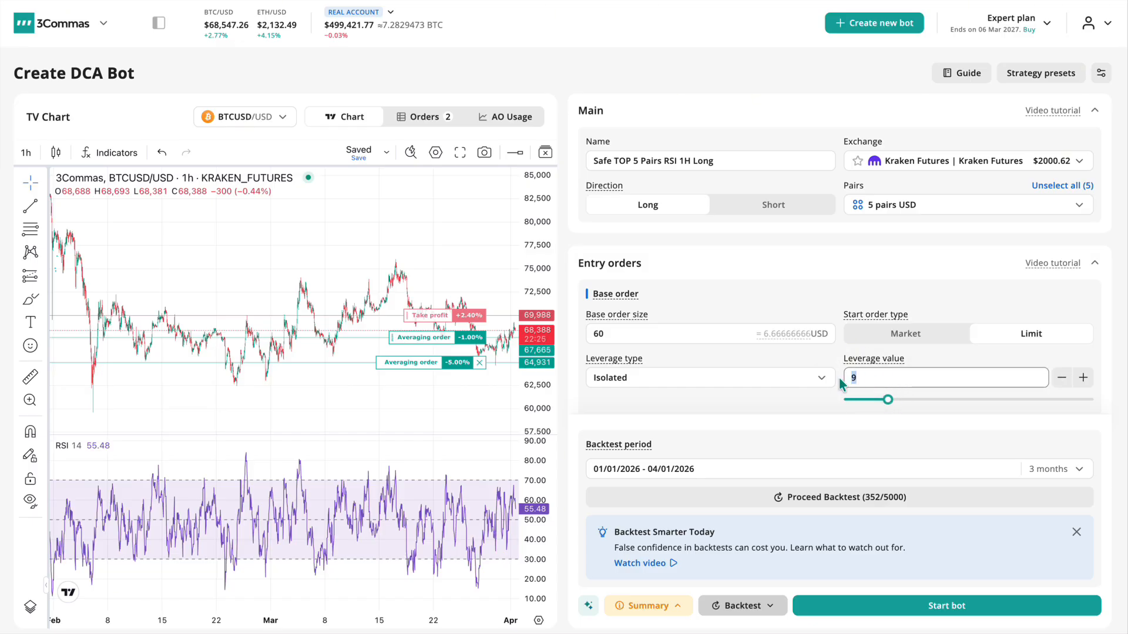
pyautogui.write('10')
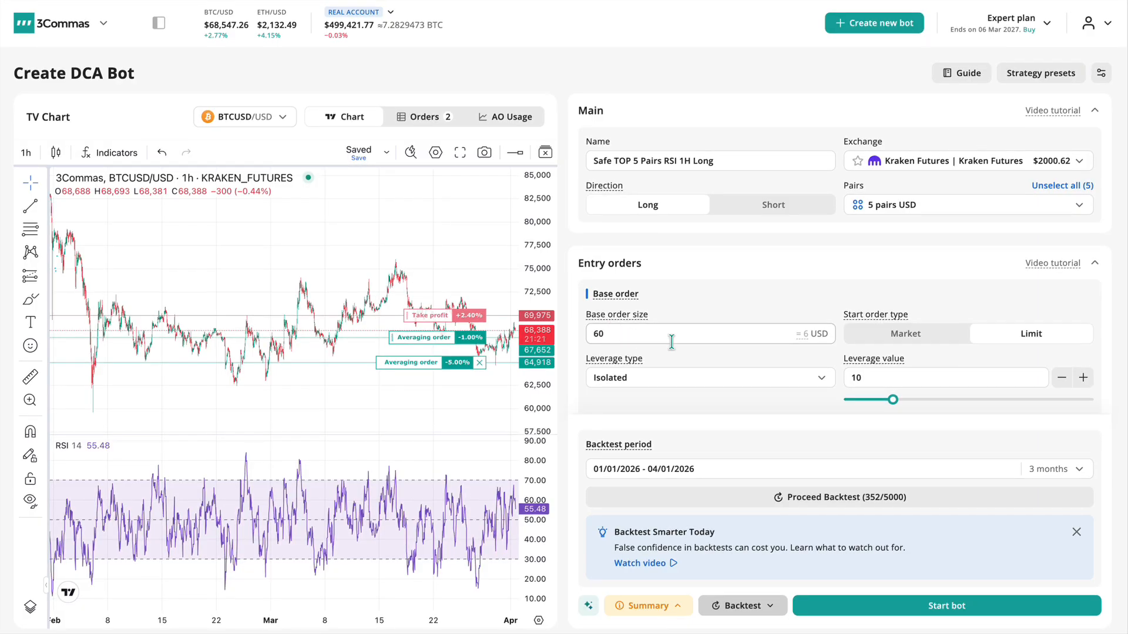
pyautogui.moveTo(805, 333)
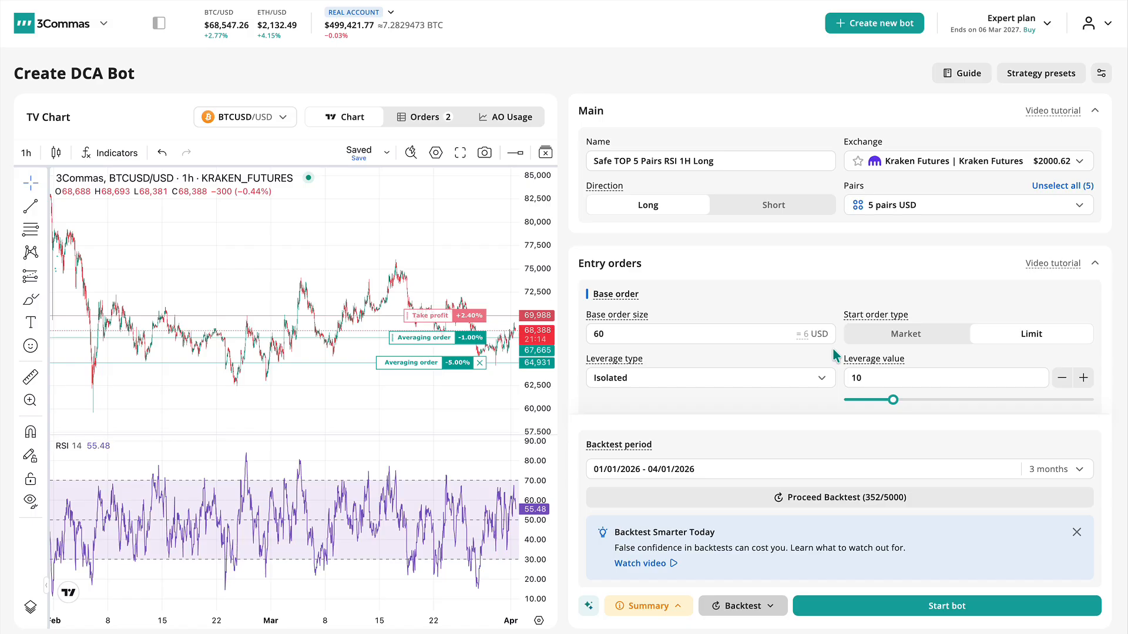
# - Keep RSI as the trade start condition, with an RSI length of 14 and a timeframe of 1 hour
pyautogui.scroll(-2, 833, 348)
pyautogui.scroll(-2, 833, 348)
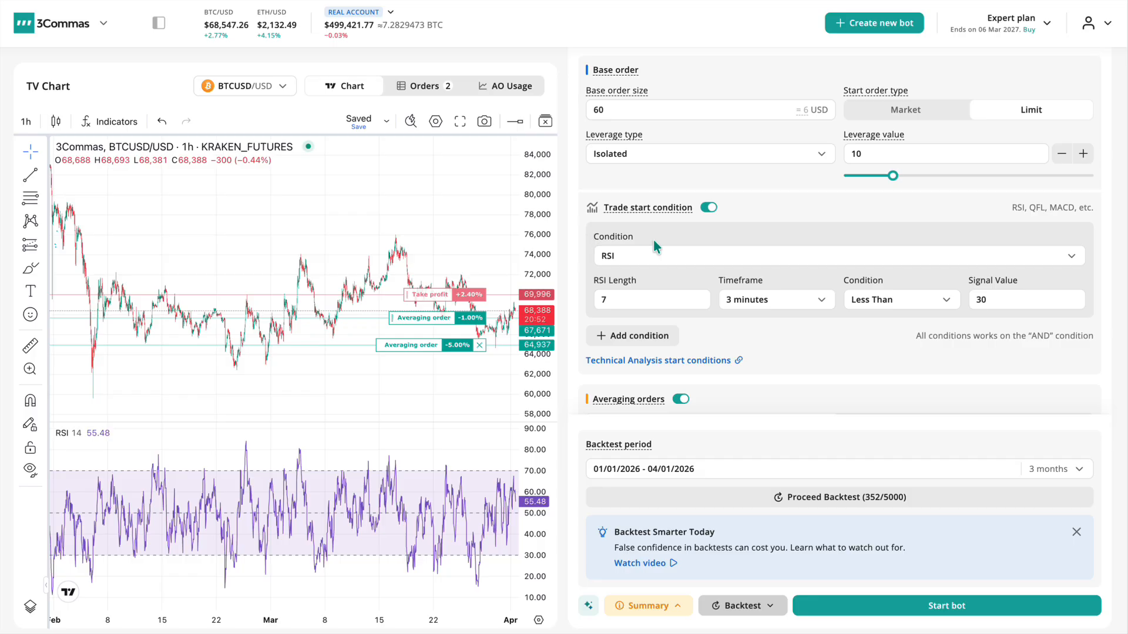
pyautogui.click(670, 254)
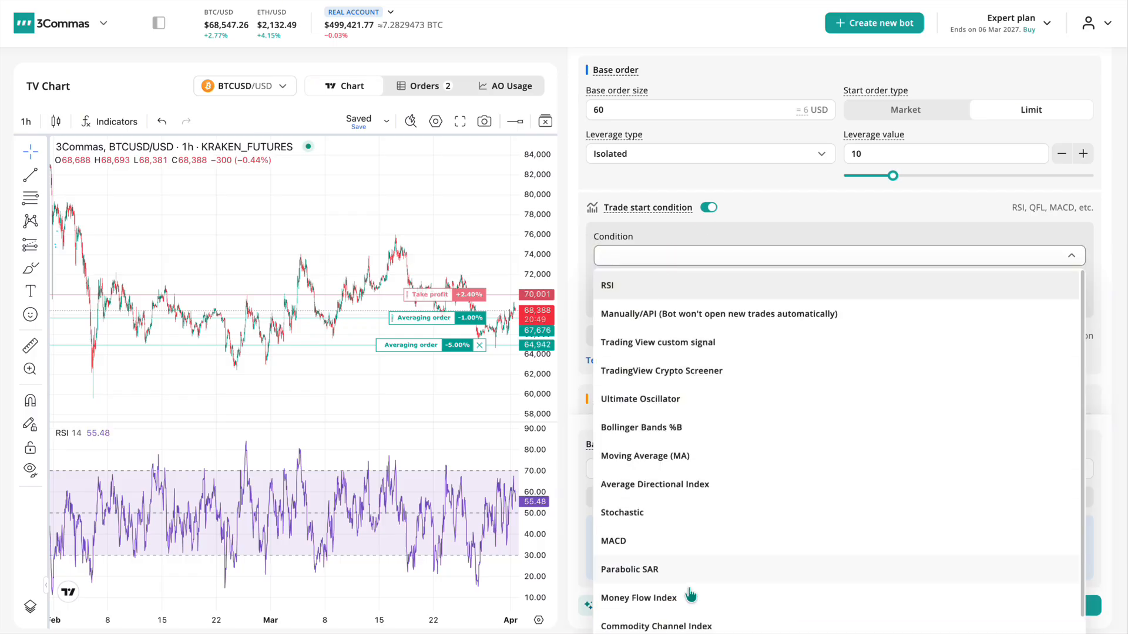
pyautogui.click(793, 289)
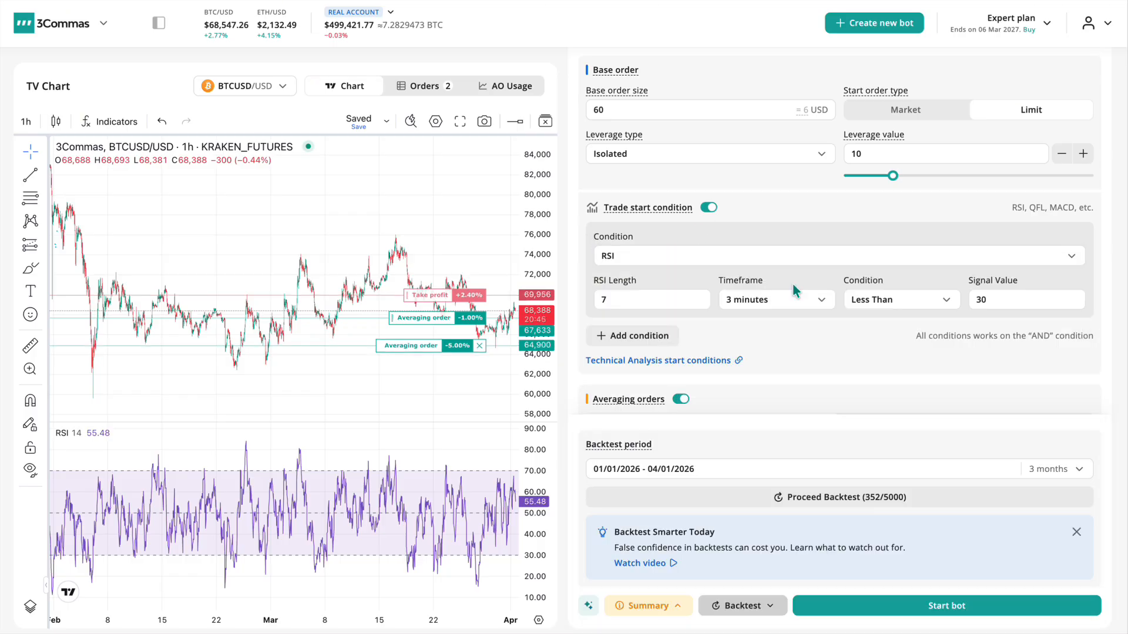
pyautogui.doubleClick(601, 297)
pyautogui.write('14')
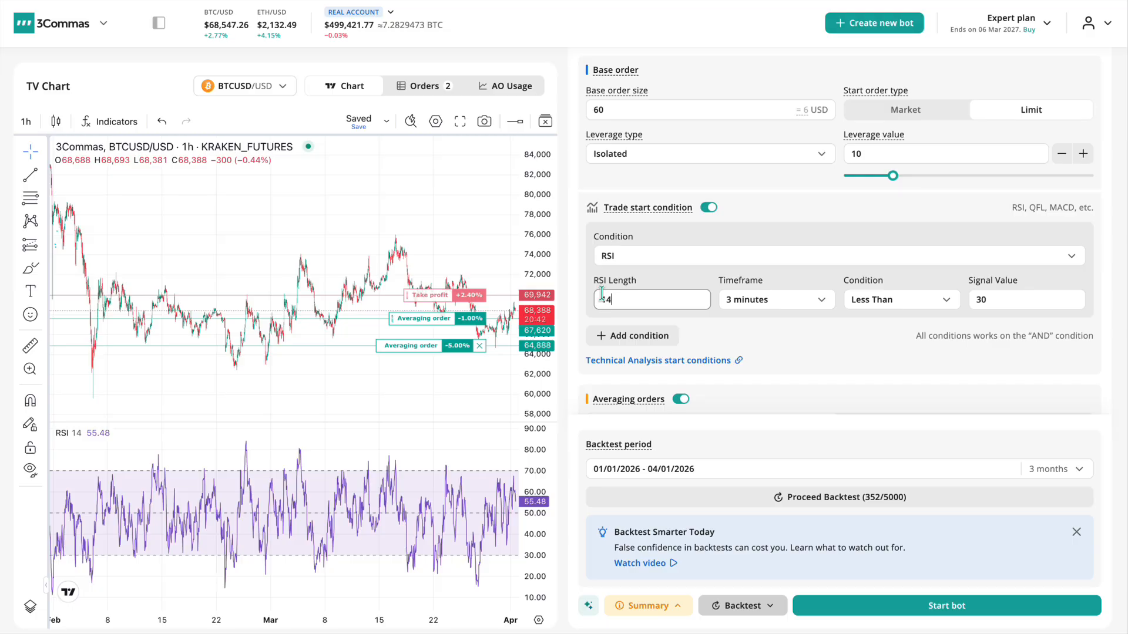
pyautogui.click(752, 299)
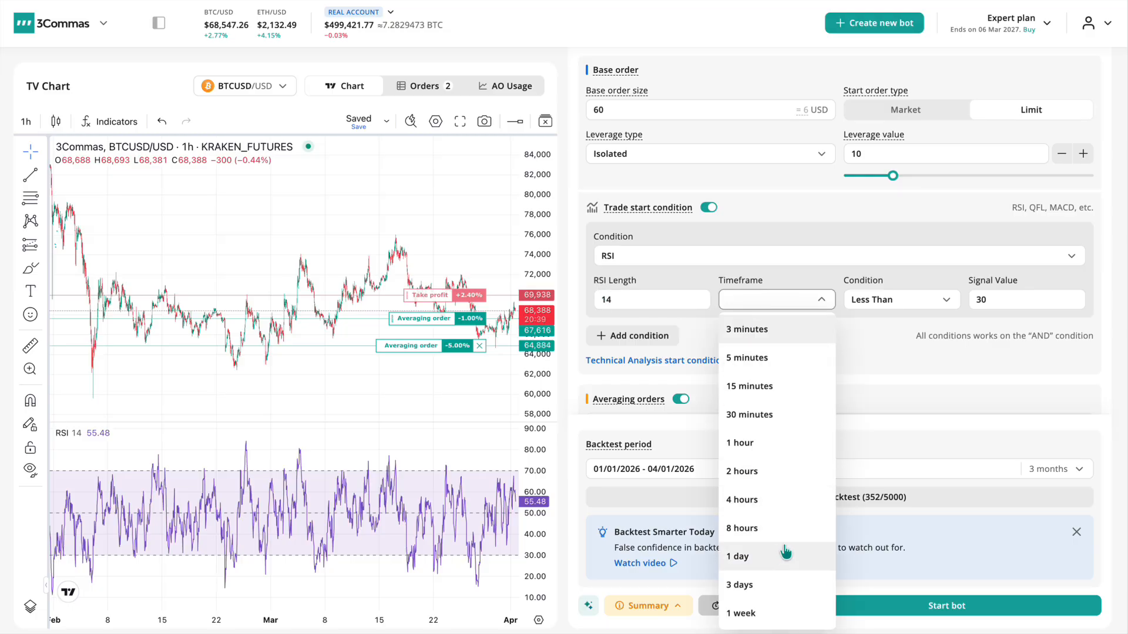
pyautogui.click(786, 442)
# - Set the RSI start condition to Less Than with a signal value of 35
pyautogui.click(914, 299)
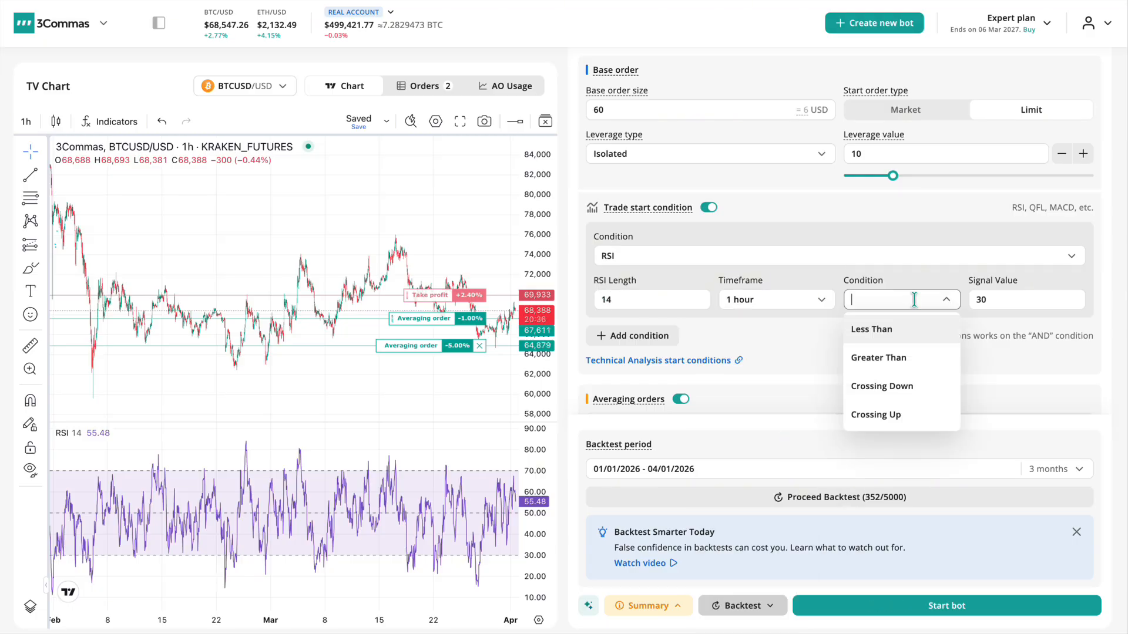
pyautogui.click(920, 335)
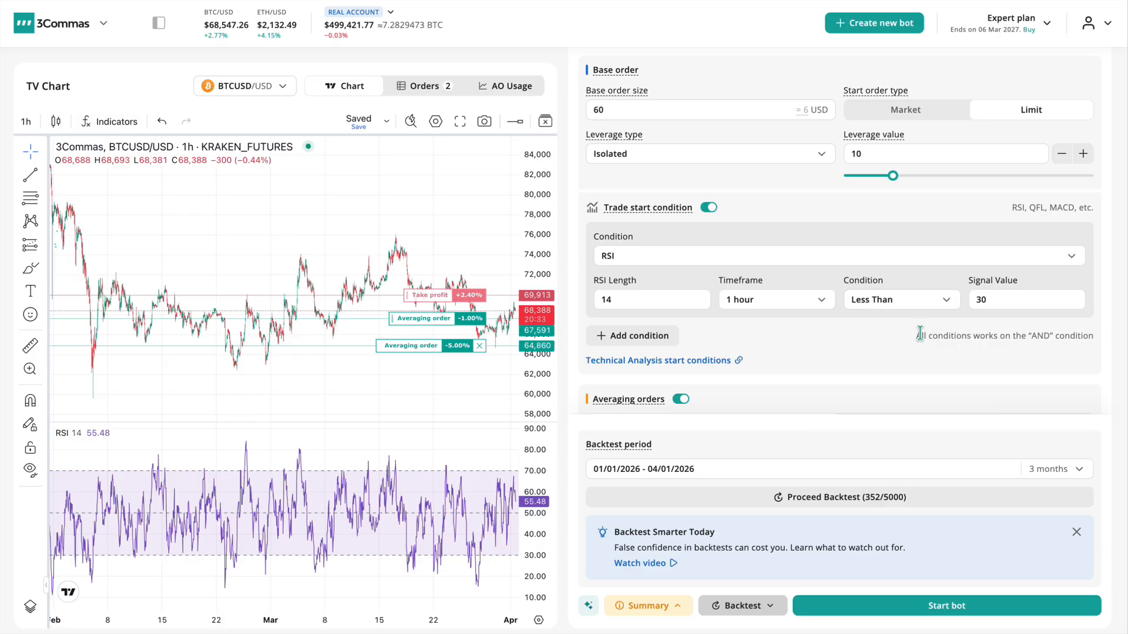
pyautogui.doubleClick(984, 300)
pyautogui.write('35')
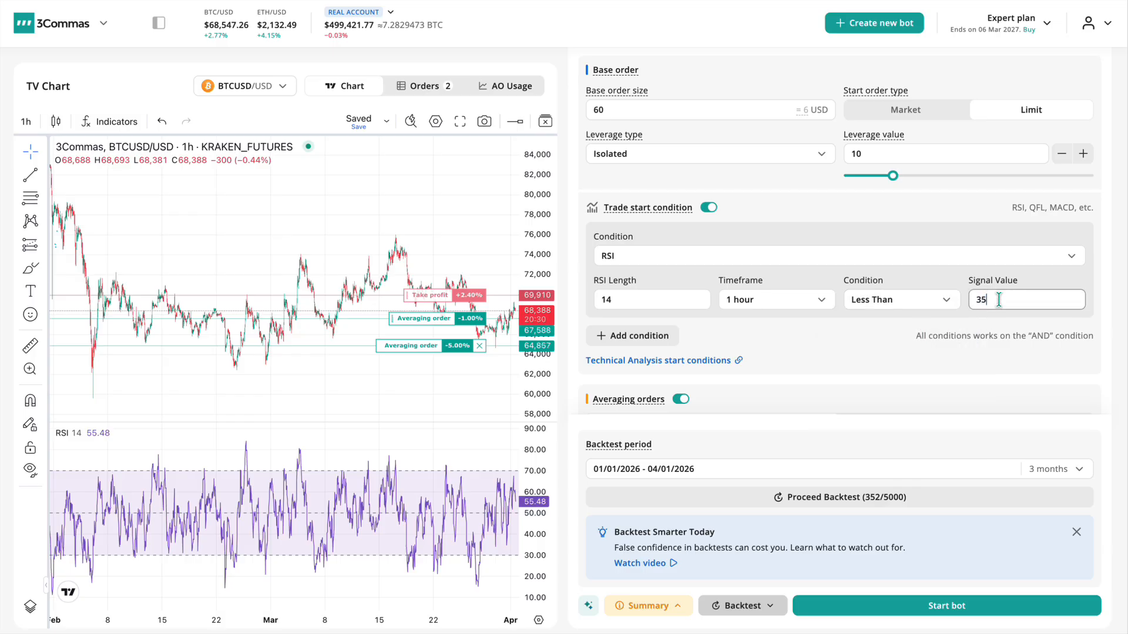
pyautogui.click(893, 334)
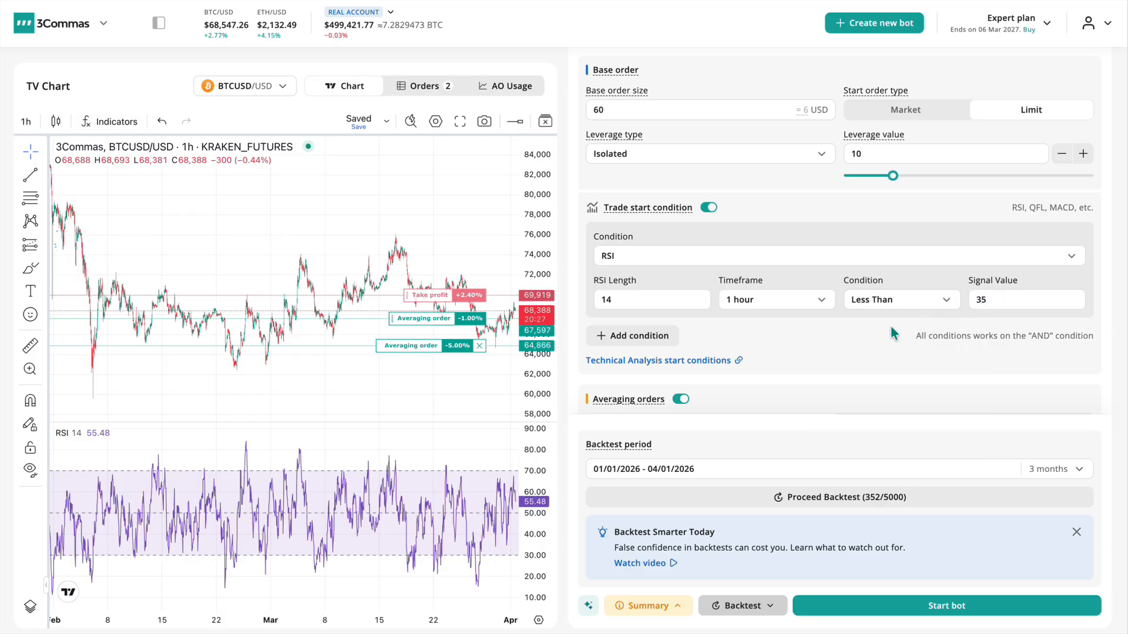
# - Add a horizontal line to the chart's RSI pane and set its level to 35
pyautogui.hotkey('alt', 'h')
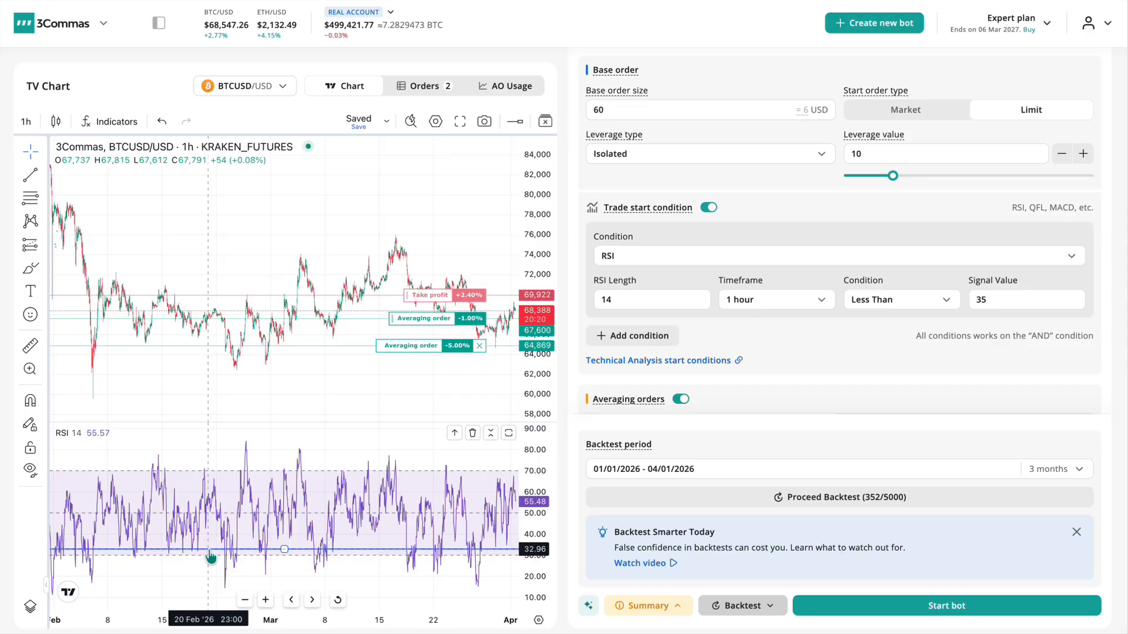
pyautogui.doubleClick(285, 549)
pyautogui.click(282, 321)
pyautogui.write('35')
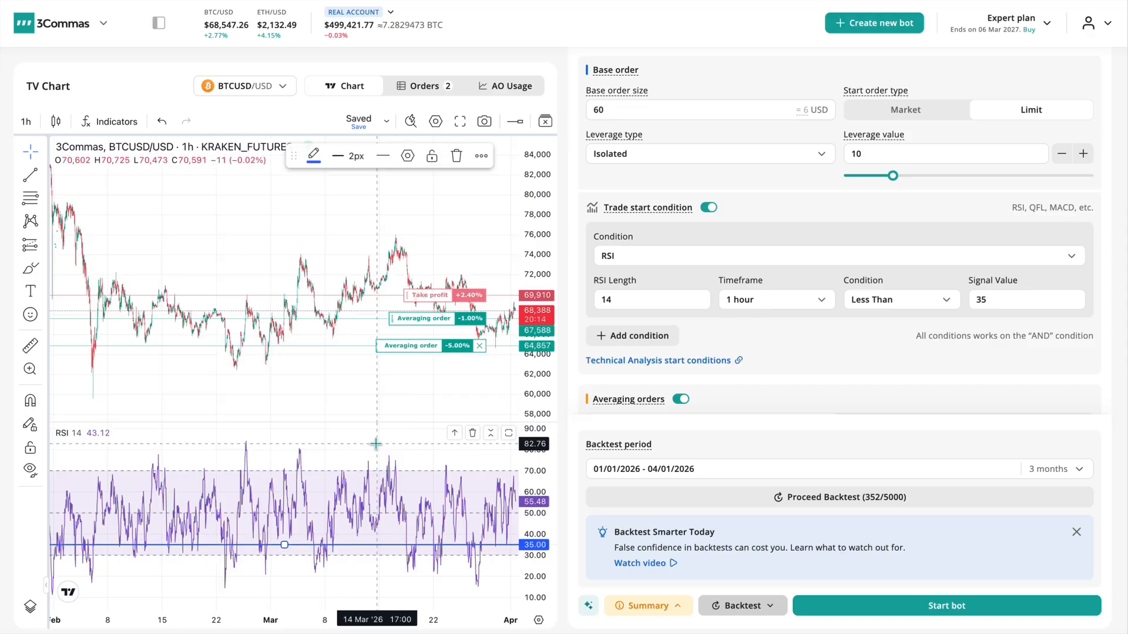
pyautogui.press('Return')
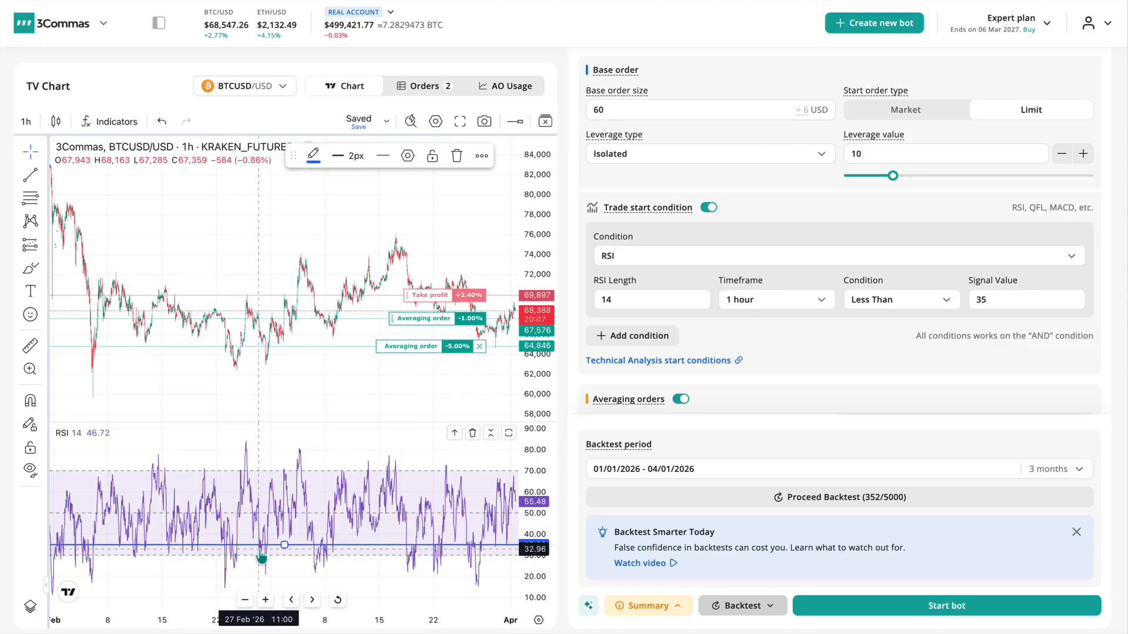
# - Circle with the brush early-March spots where RSI drops below the 35 line, and the matching price areas on the chart
pyautogui.scroll(1, 310, 558)
pyautogui.scroll(2, 311, 559)
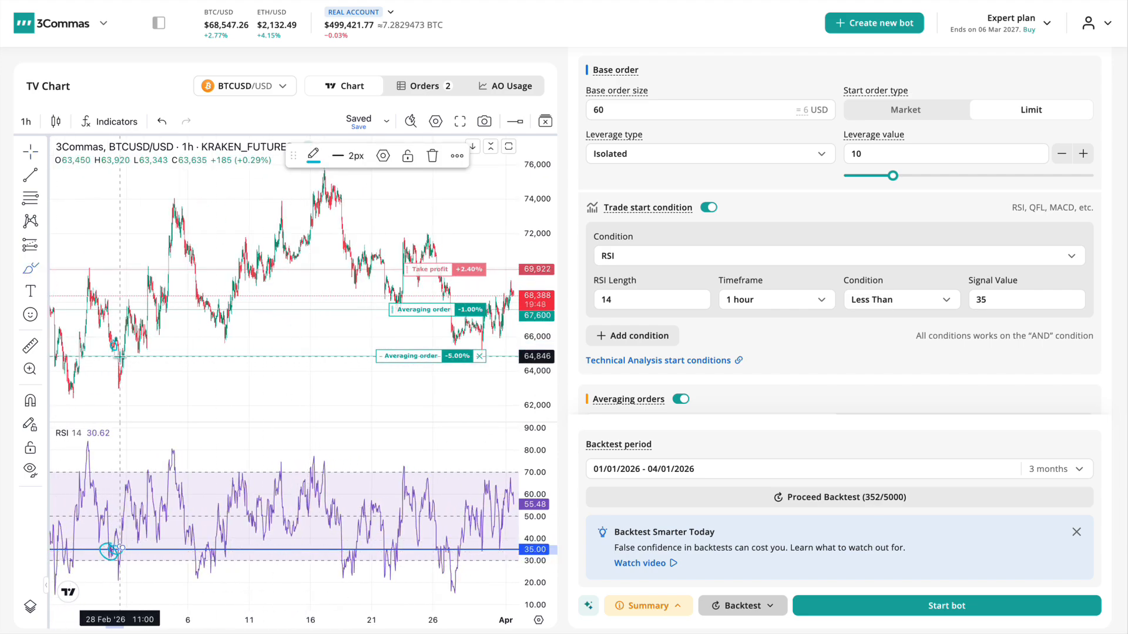
pyautogui.moveTo(120, 355); pyautogui.dragTo(121, 355)
pyautogui.moveTo(198, 546); pyautogui.dragTo(194, 545)
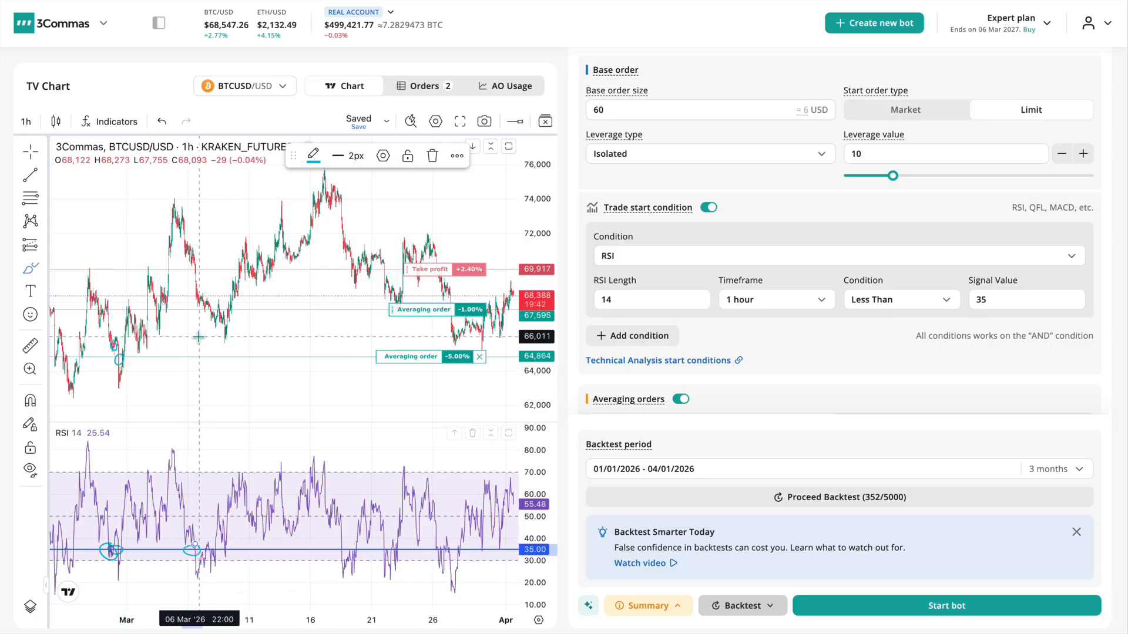
pyautogui.moveTo(198, 292); pyautogui.dragTo(191, 295)
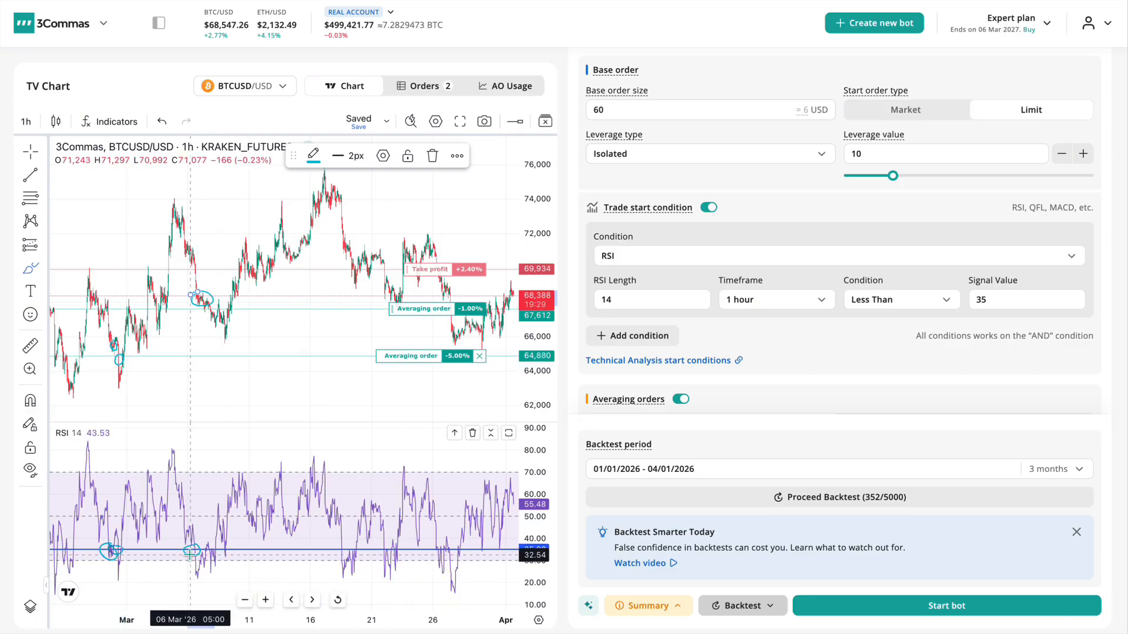
# - Set the averaging order size to 90 USD and the deviation to open the first averaging order to 2%
pyautogui.scroll(-4, 776, 365)
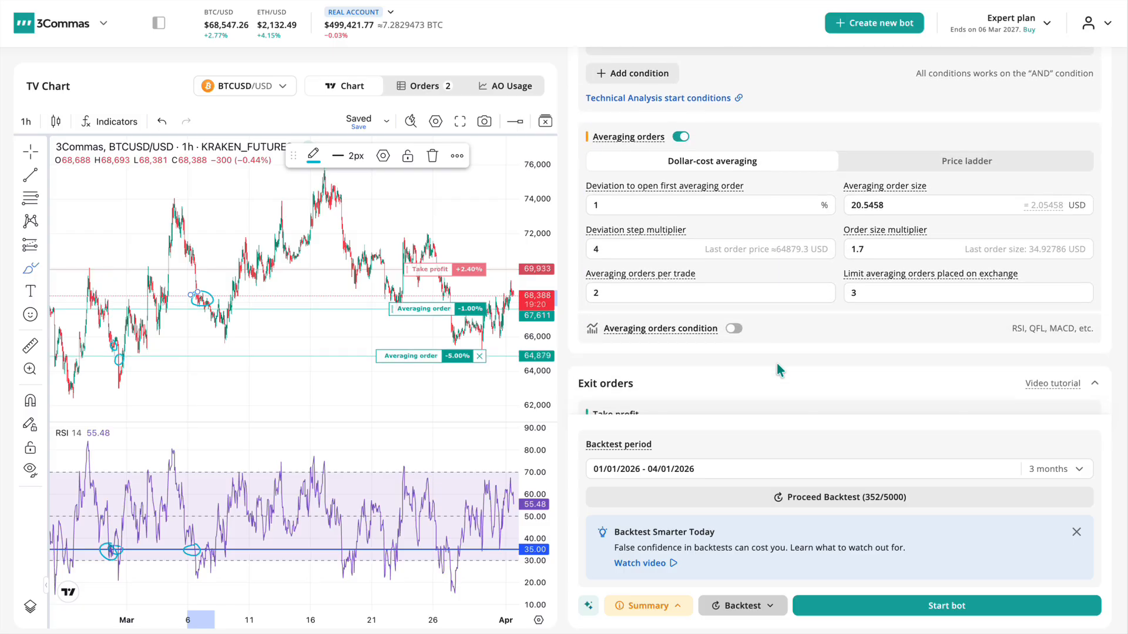
pyautogui.scroll(-1, 777, 362)
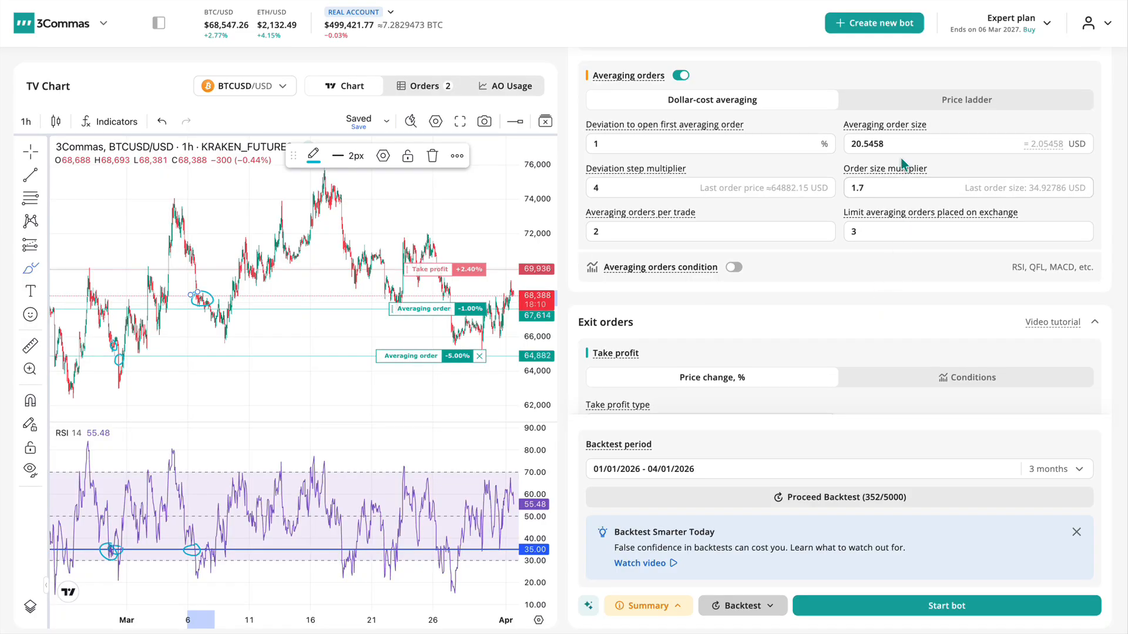
pyautogui.moveTo(896, 144); pyautogui.dragTo(847, 144)
pyautogui.write('90')
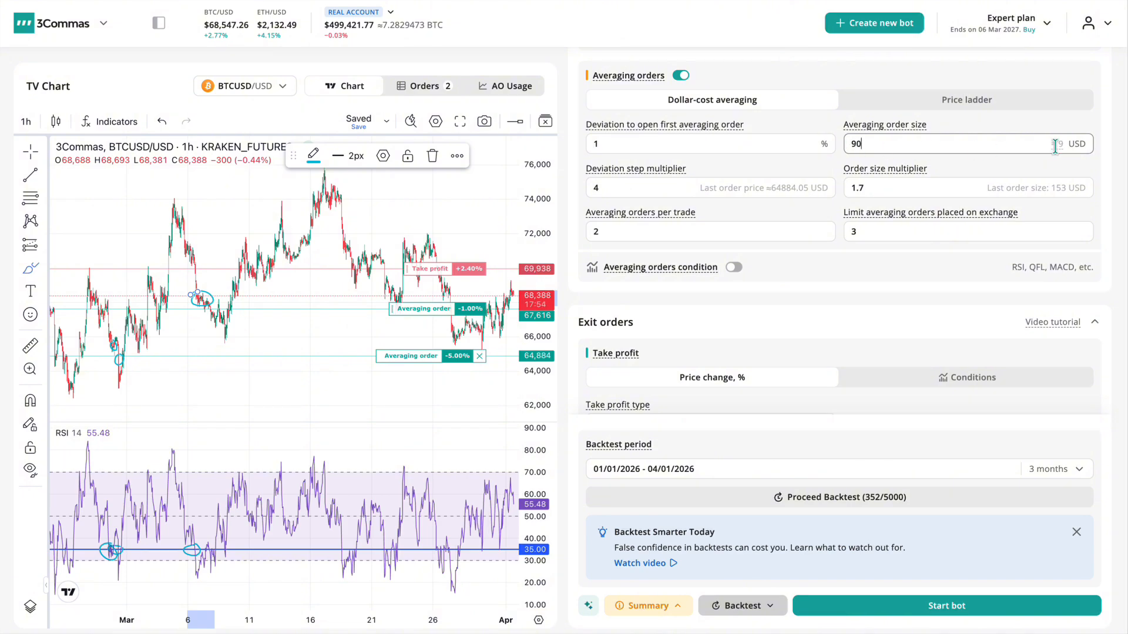
pyautogui.click(980, 167)
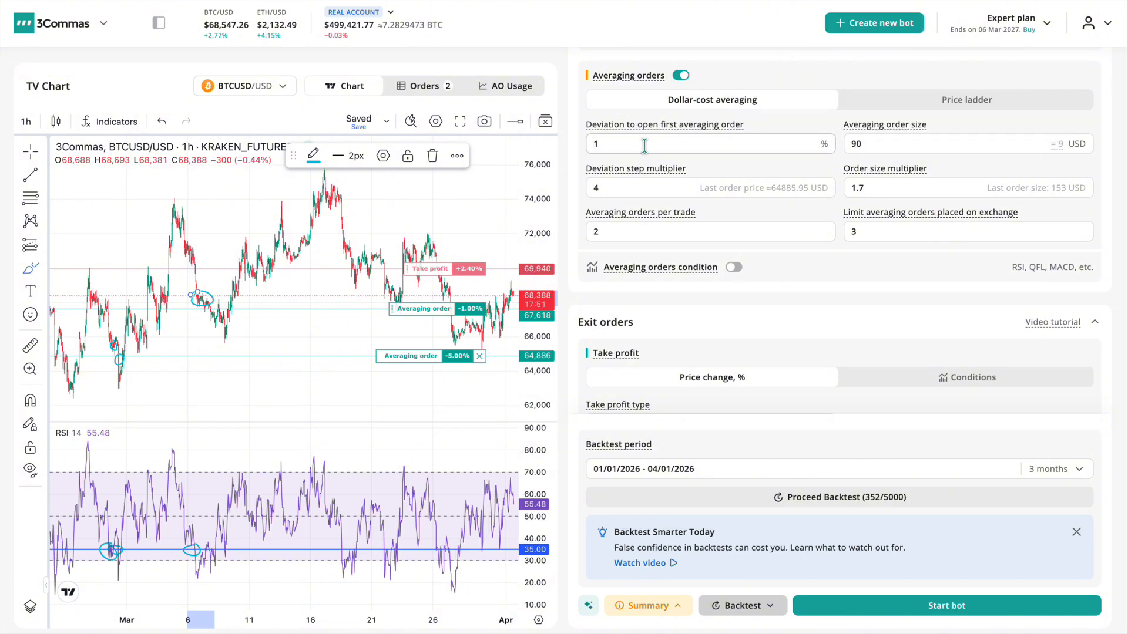
pyautogui.moveTo(605, 143); pyautogui.dragTo(594, 141)
pyautogui.write('2')
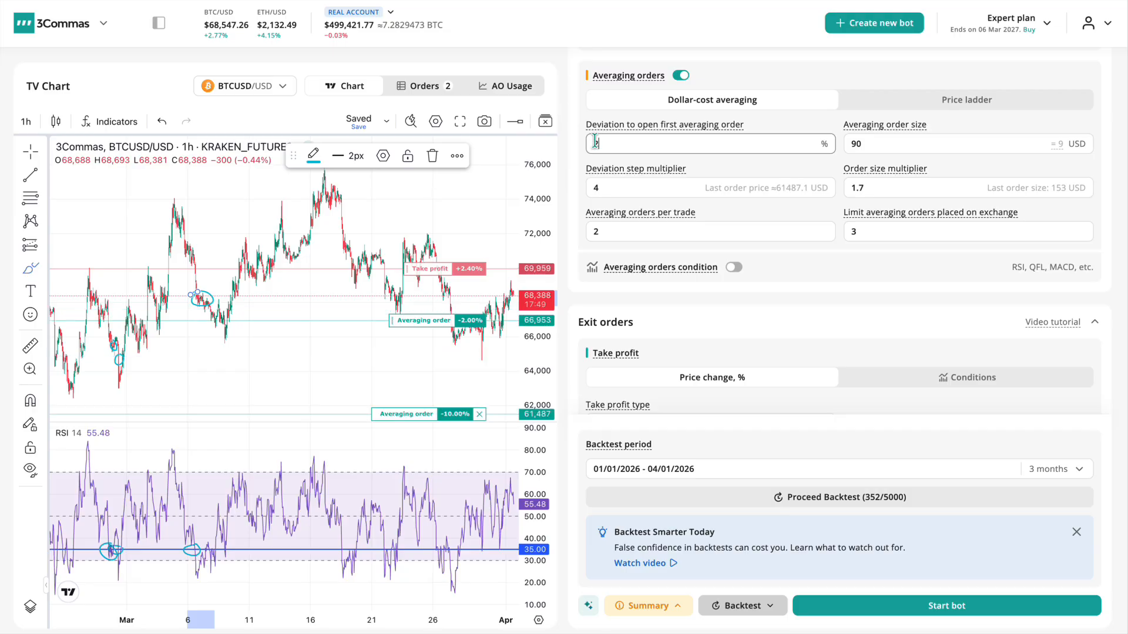
pyautogui.click(697, 157)
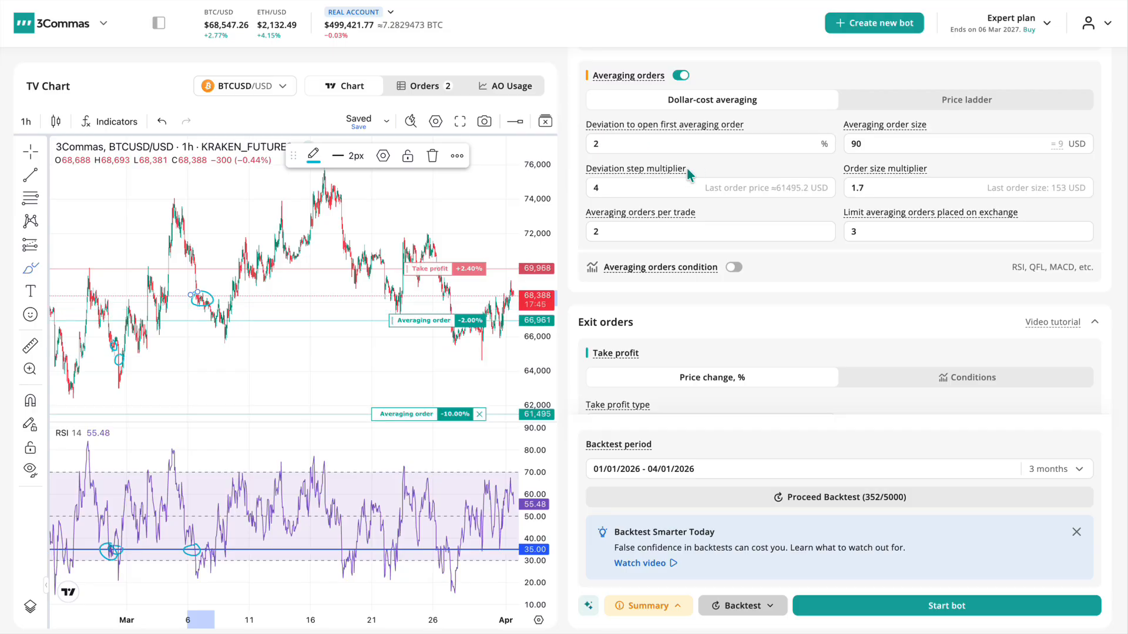
# - Set the averaging orders' deviation step multiplier to 1.25
pyautogui.doubleClick(626, 189)
pyautogui.write('1.')
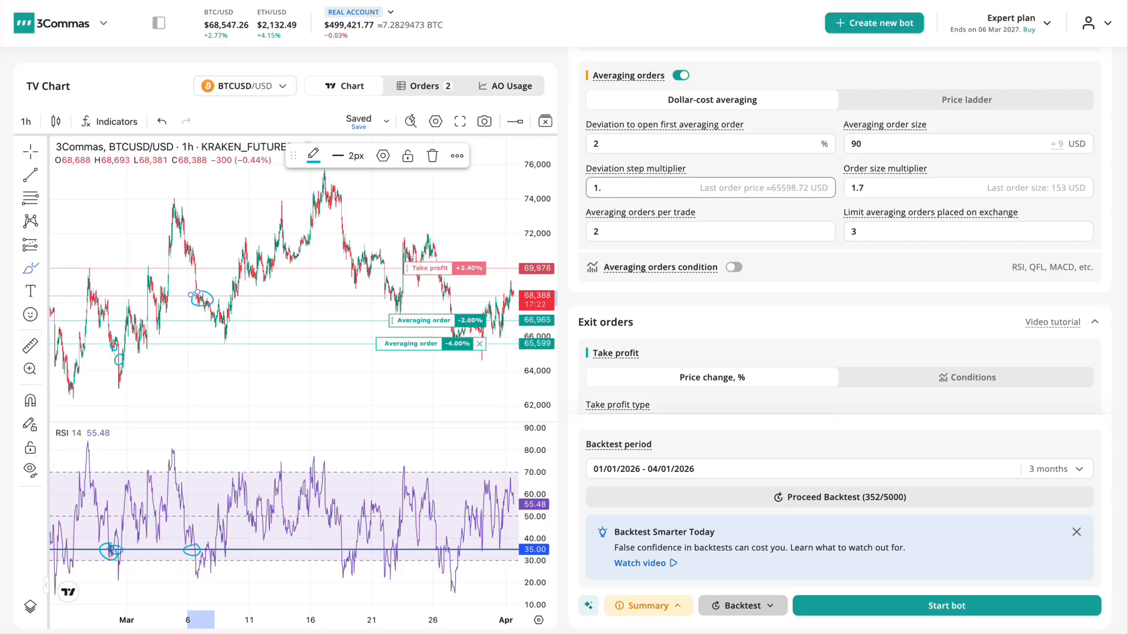
pyautogui.write('25')
pyautogui.click(585, 203)
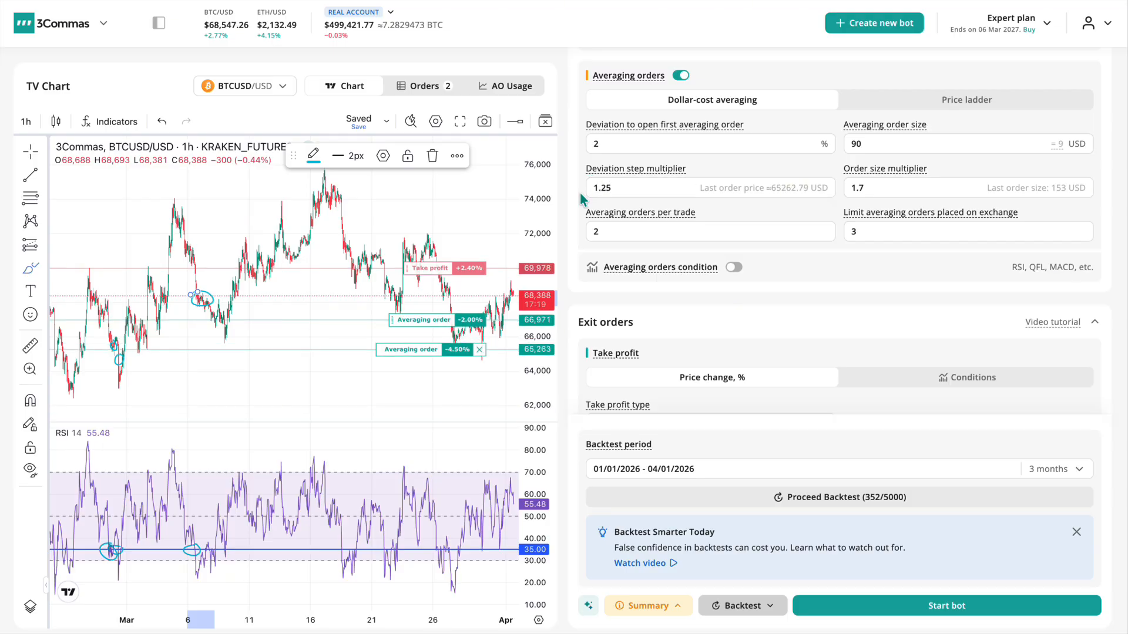
# - Set the averaging orders' order size multiplier to 1.5 and the averaging orders per trade to 6
pyautogui.click(862, 188)
pyautogui.press('BackSpace')
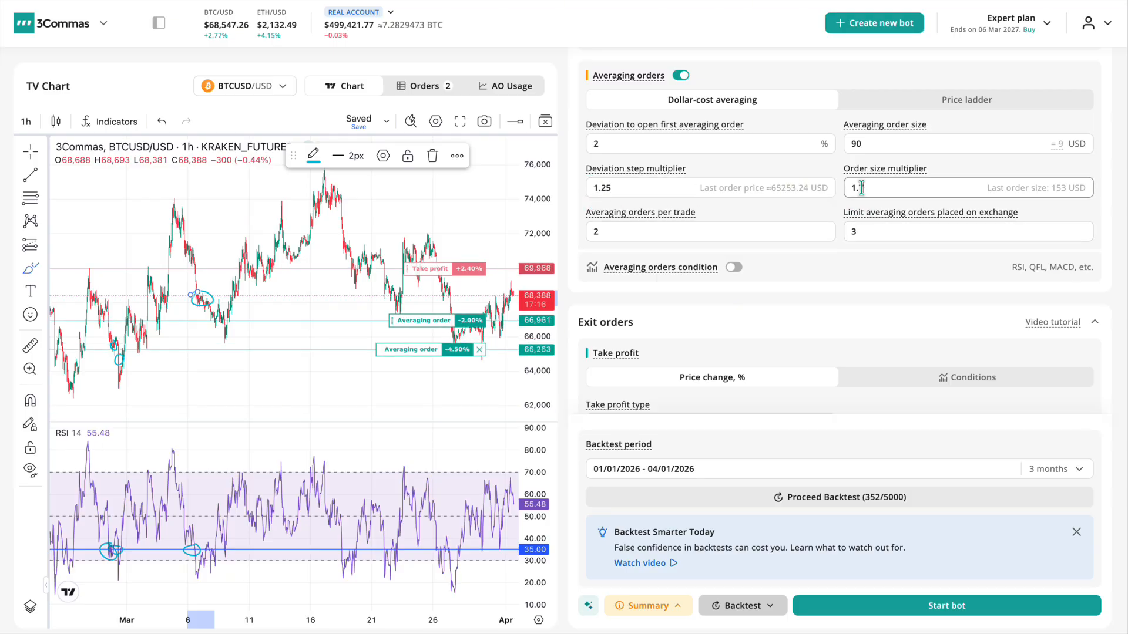
pyautogui.write('5')
pyautogui.click(857, 207)
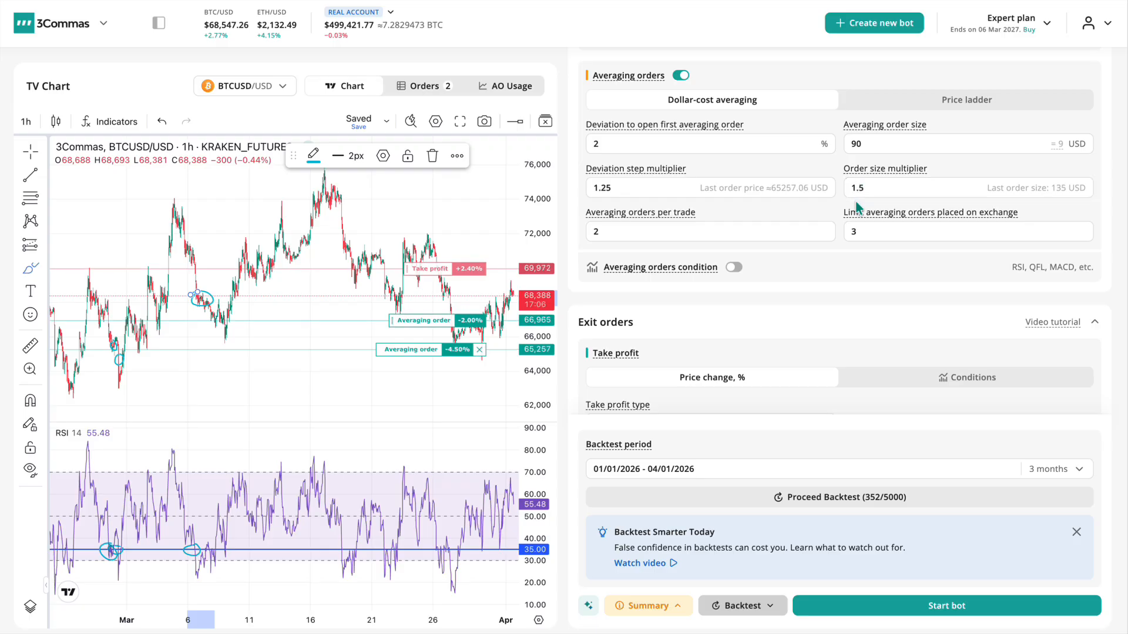
pyautogui.click(616, 230)
pyautogui.press('BackSpace')
pyautogui.write('6')
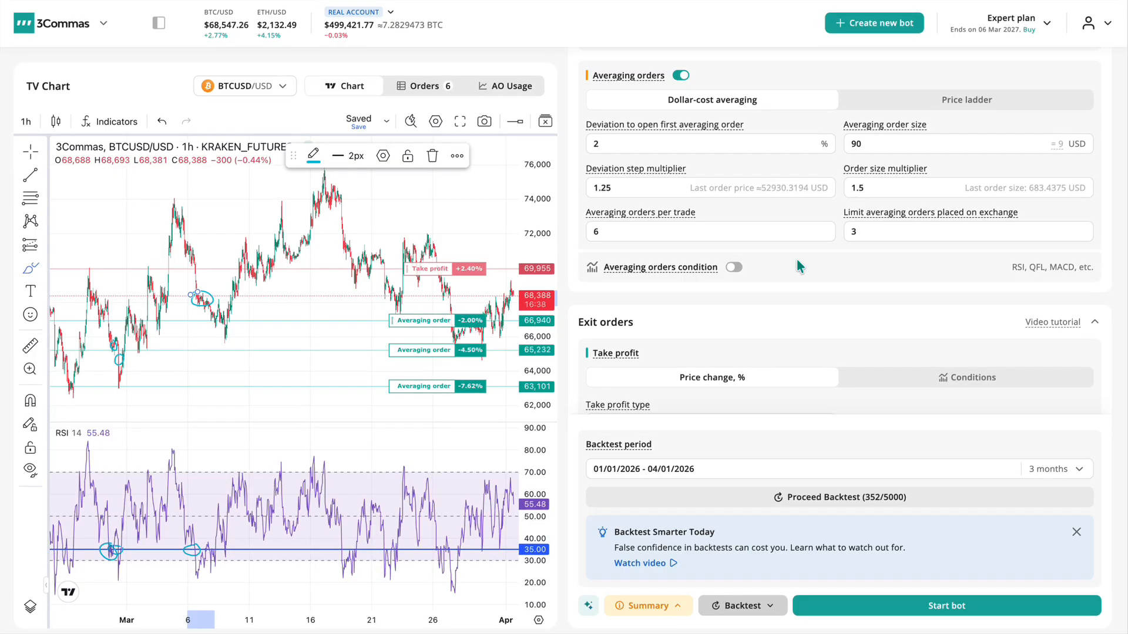
# - Enable the averaging orders condition to view its minimum price calculation modes and RSI settings, and disable it again
pyautogui.click(735, 269)
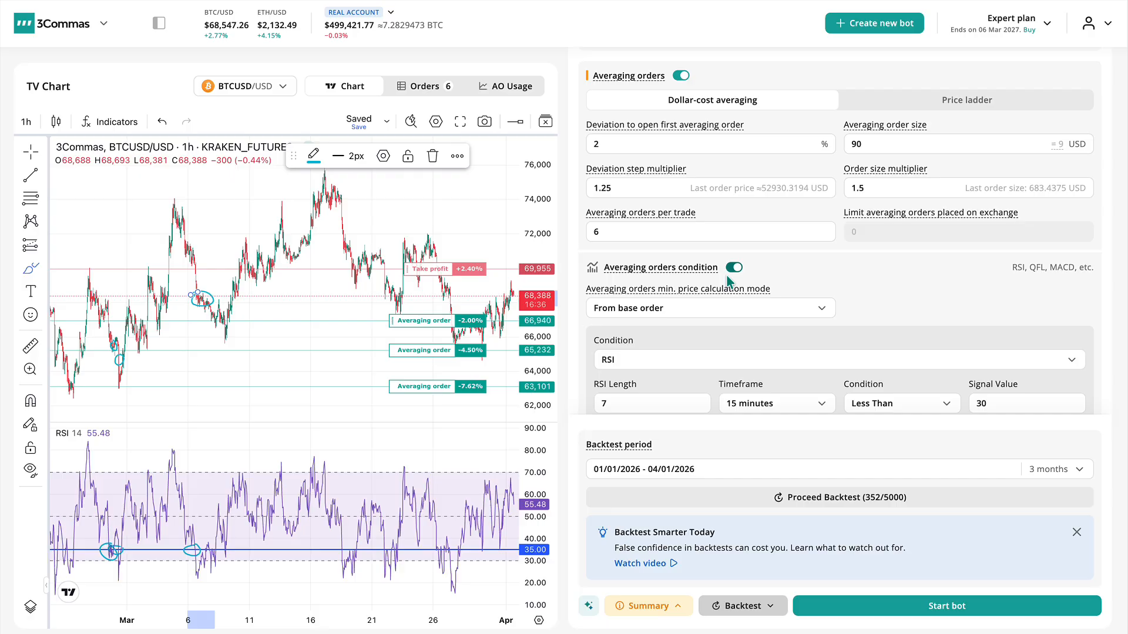
pyautogui.click(694, 302)
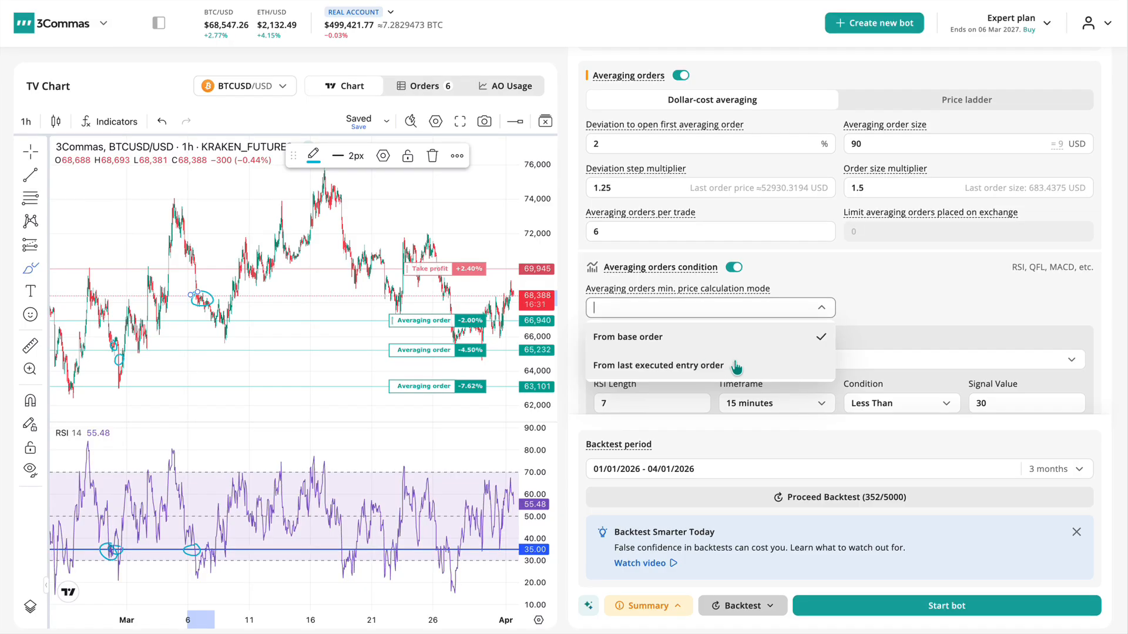
pyautogui.click(853, 348)
pyautogui.scroll(-1, 816, 301)
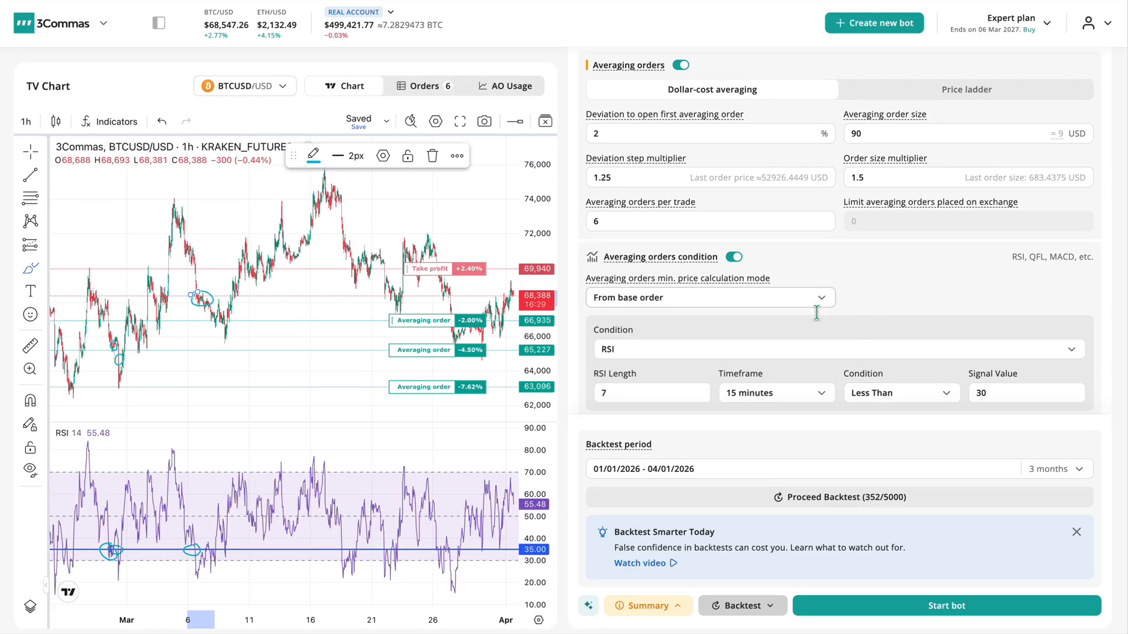
pyautogui.click(690, 322)
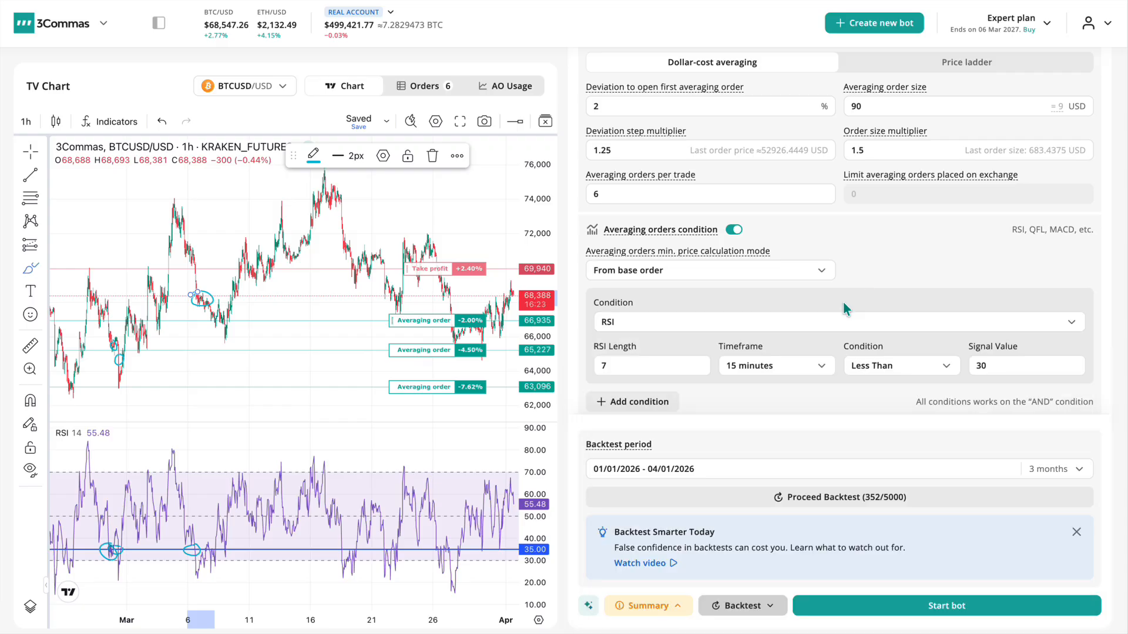
pyautogui.scroll(-1, 677, 400)
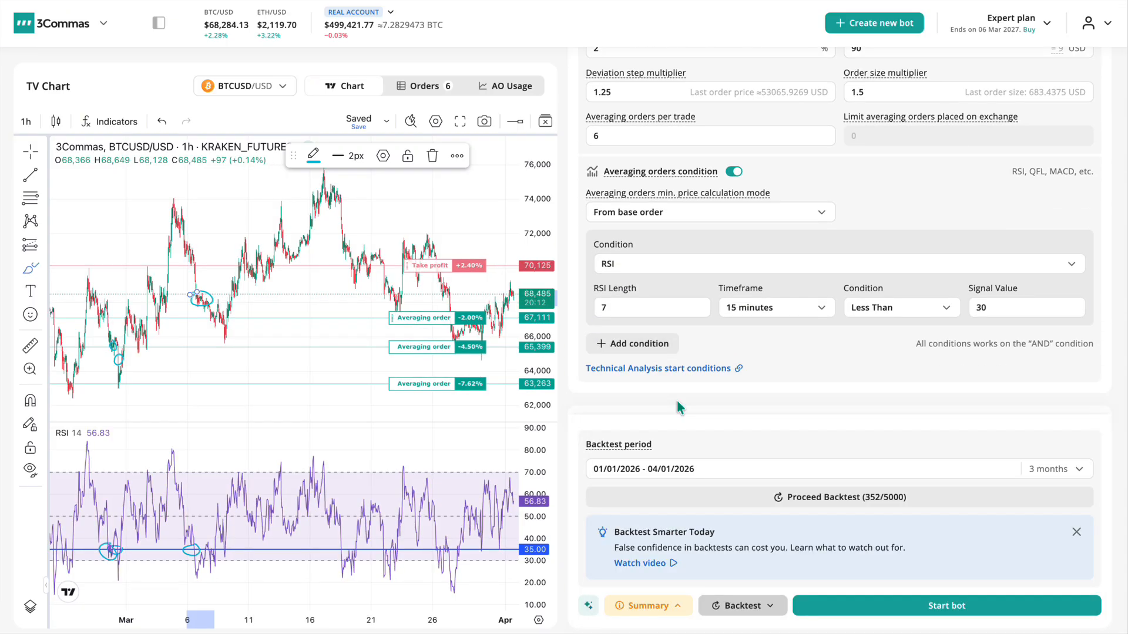
pyautogui.click(734, 172)
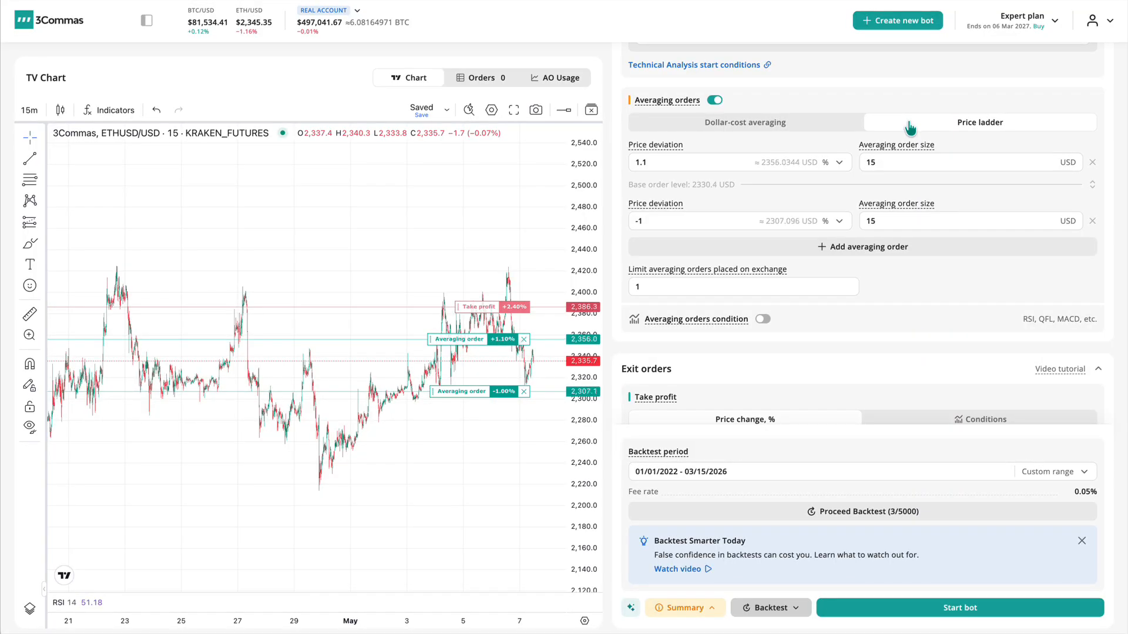
# - In the price ladder, move the 1.1% averaging order below the base level and add another, setting their deviations to -2% and -3%
pyautogui.moveTo(621, 169); pyautogui.dragTo(620, 229)
pyautogui.click(881, 255)
pyautogui.doubleClick(743, 223)
pyautogui.write('2')
pyautogui.doubleClick(741, 250)
pyautogui.write('3')
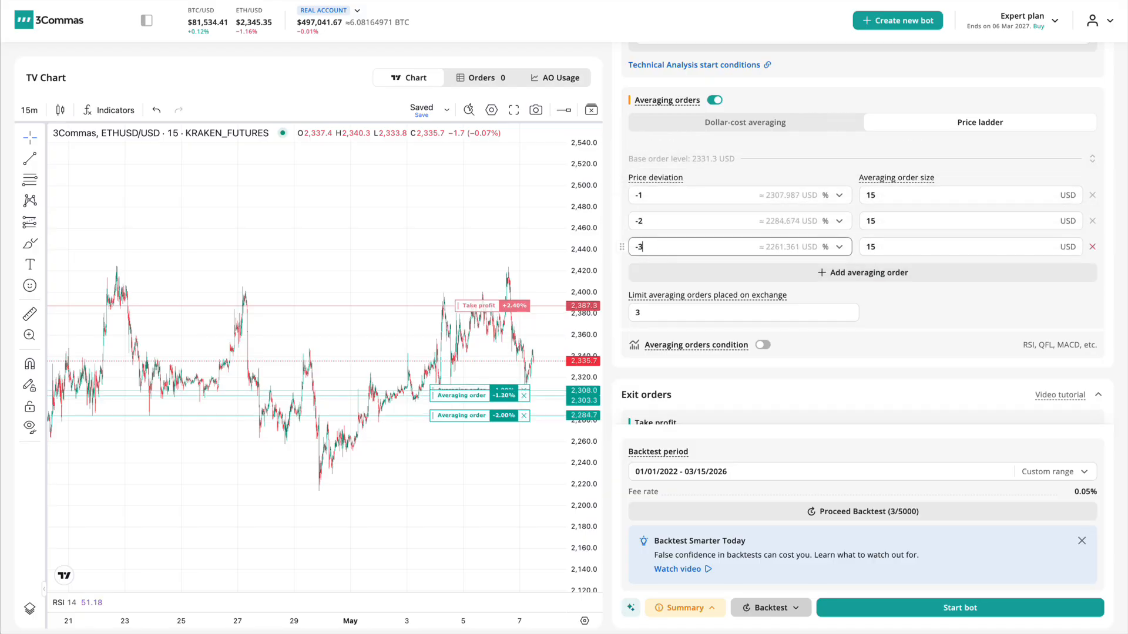
# - Set the averaging order sizes to 25 USD at the -2% deviation and 35 USD at the -3% deviation
pyautogui.doubleClick(880, 217)
pyautogui.write('25')
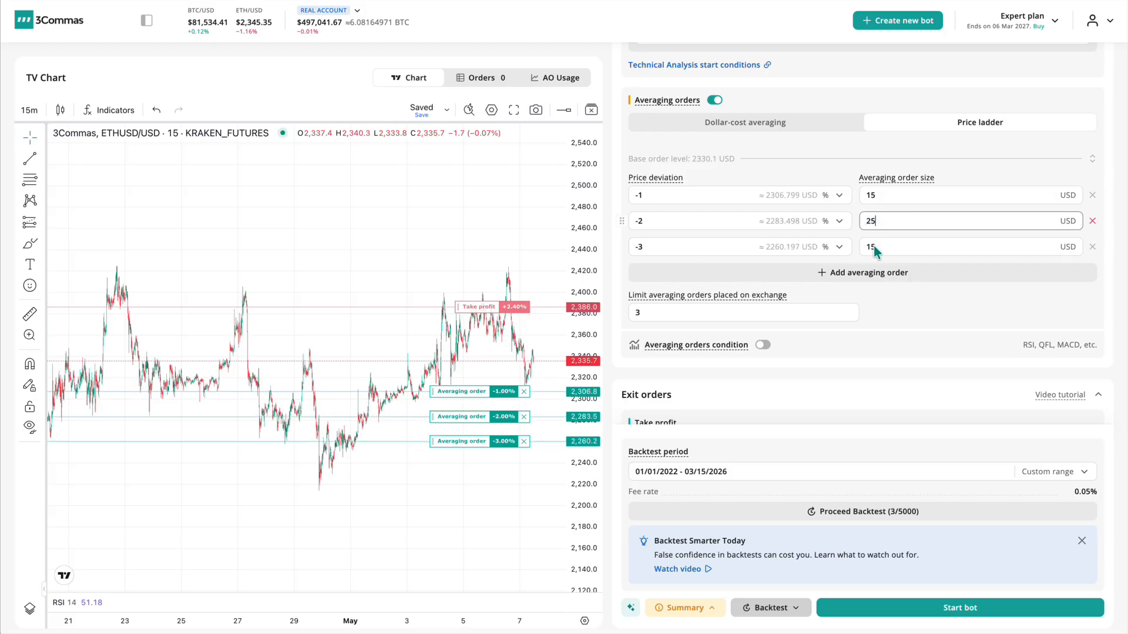
pyautogui.click(867, 247)
pyautogui.doubleClick(867, 246)
pyautogui.write('35')
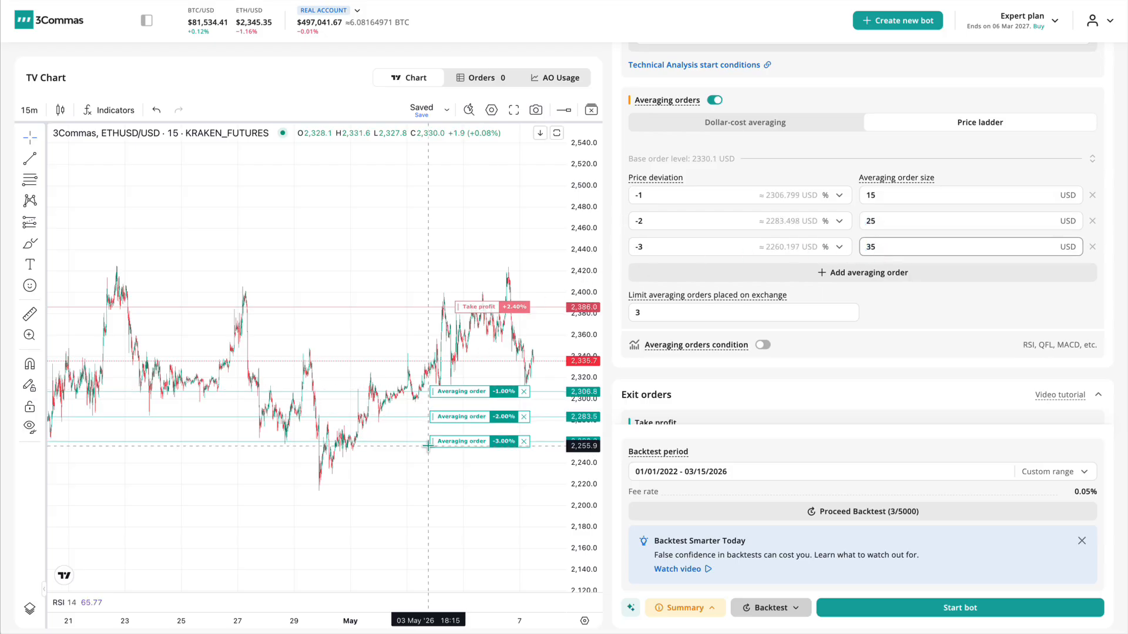
# - Move the averaging order levels below the base order further down on the price ladder's chart
pyautogui.moveTo(433, 455); pyautogui.dragTo(430, 472)
pyautogui.moveTo(430, 403); pyautogui.dragTo(429, 422)
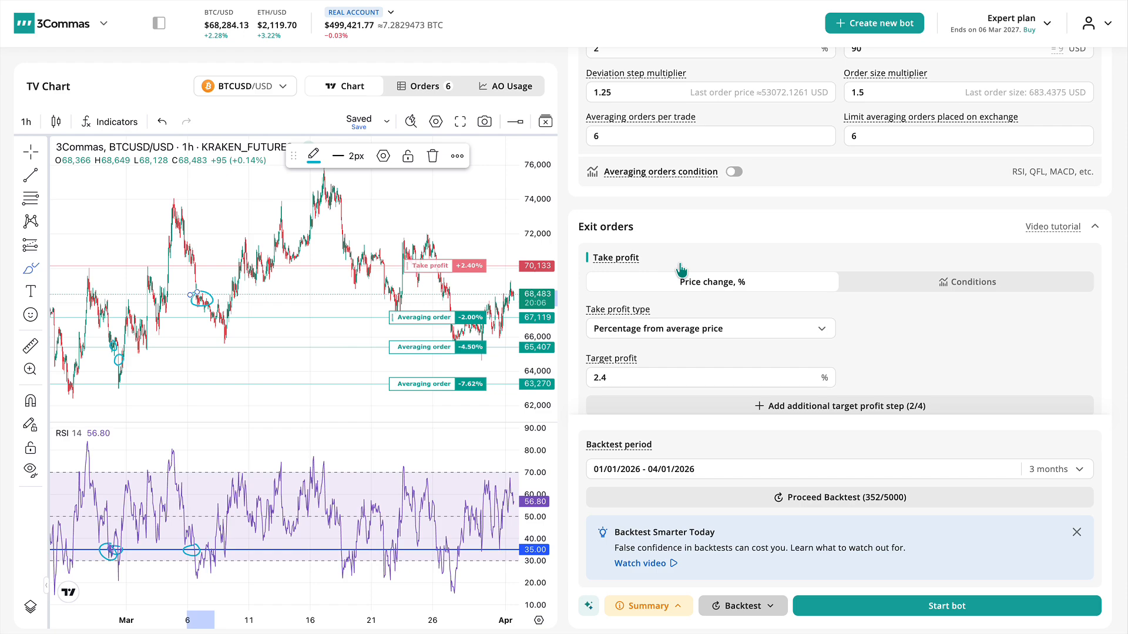
# - Switch take profit to condition mode to view its RSI settings and minimum profit types, and return it to percentage price change
pyautogui.click(960, 288)
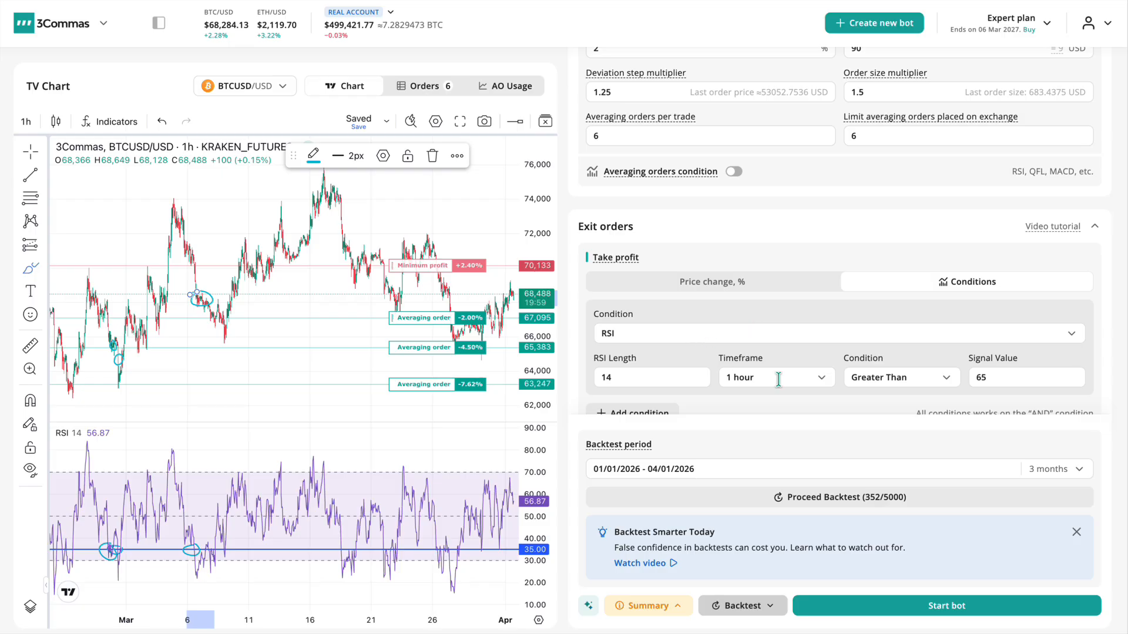
pyautogui.scroll(-1, 717, 333)
pyautogui.scroll(-3, 662, 373)
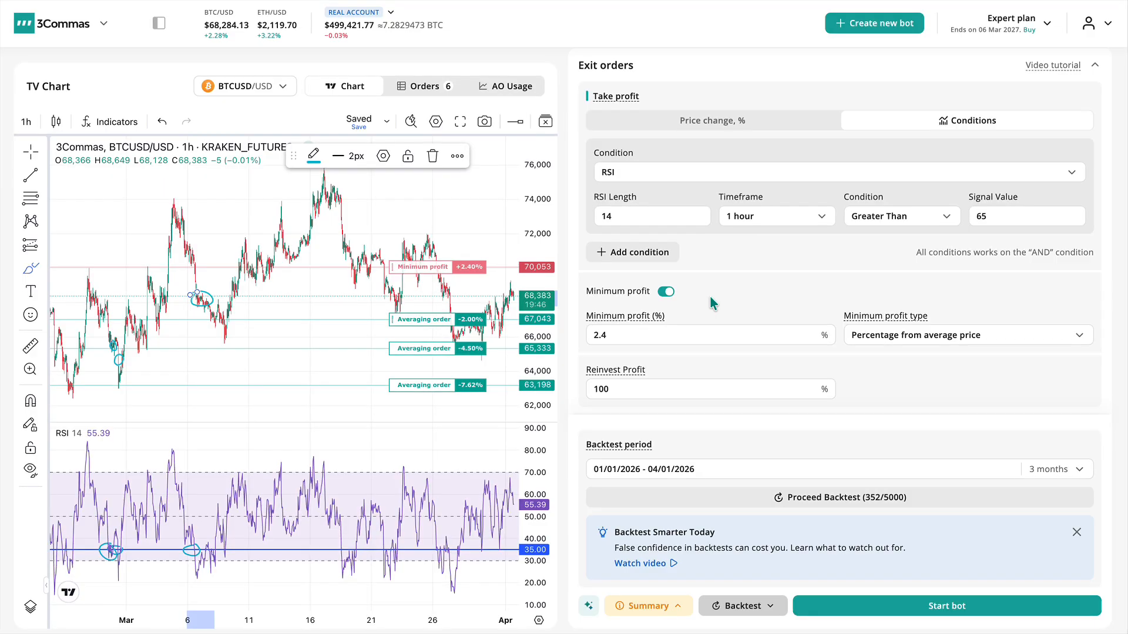
pyautogui.click(938, 333)
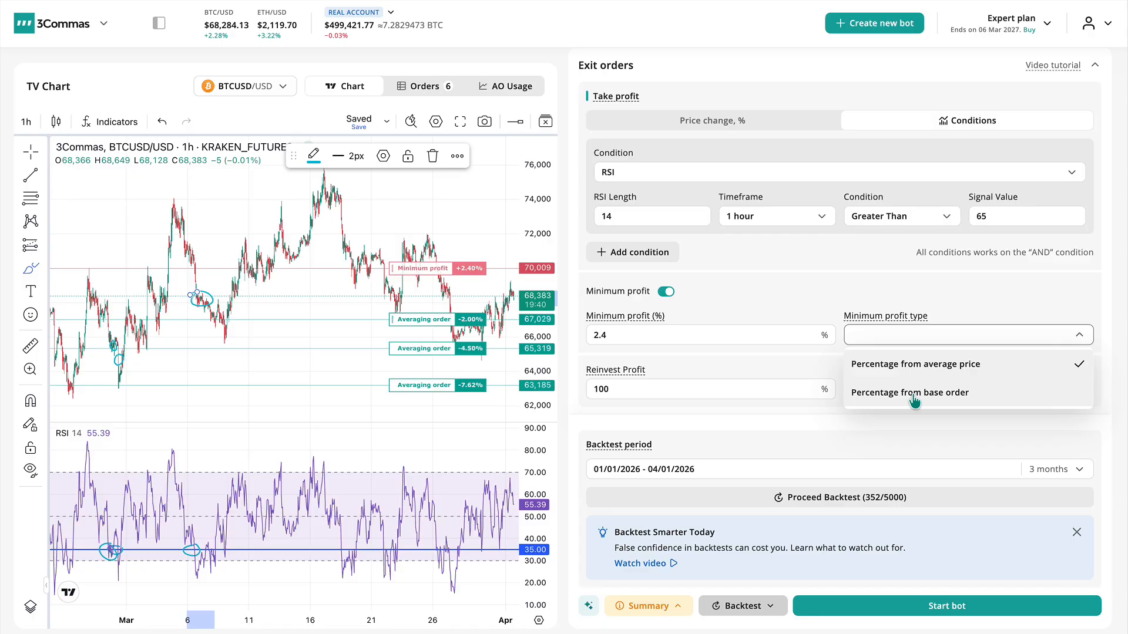
pyautogui.click(919, 364)
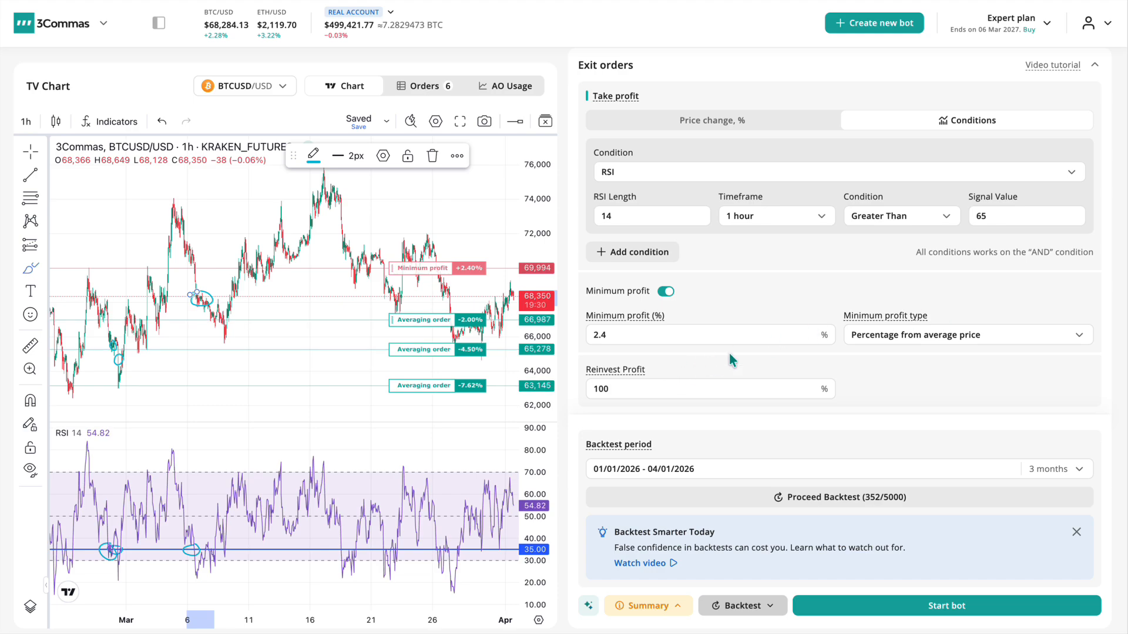
pyautogui.click(775, 121)
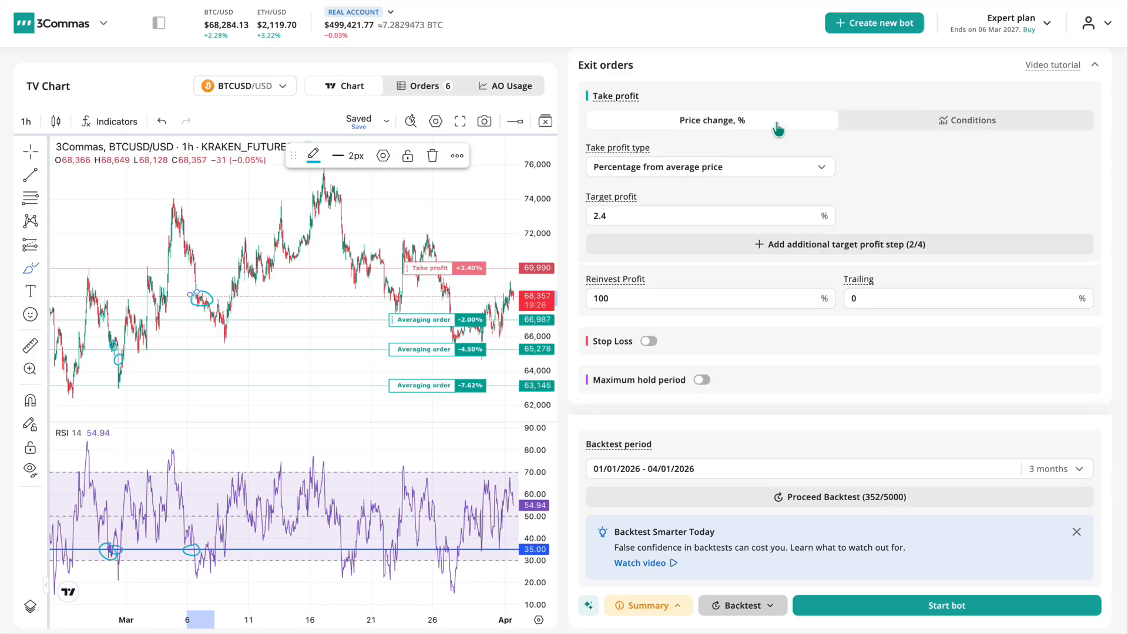
# - Keep the take profit type at percentage from average price and set the target profit to 1.7%
pyautogui.click(777, 167)
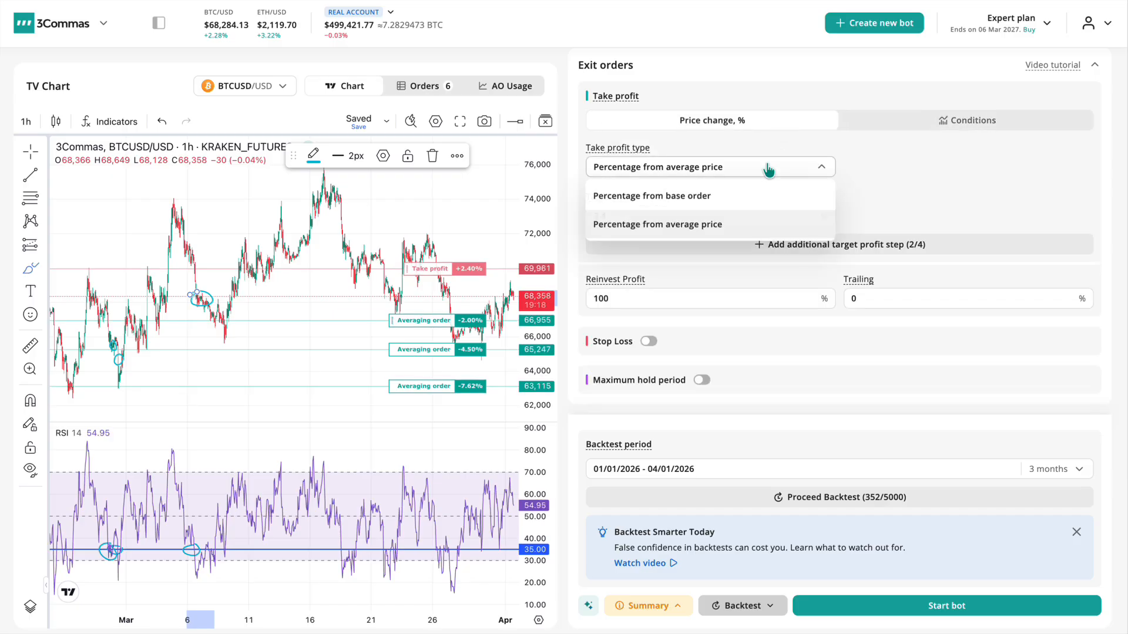
pyautogui.click(747, 226)
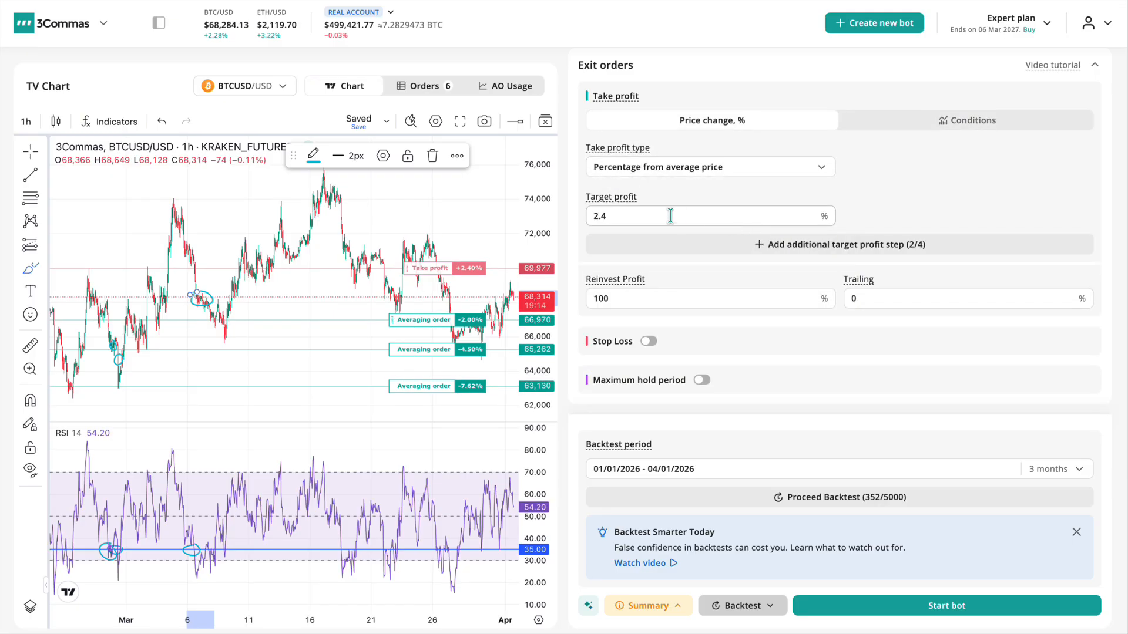
pyautogui.doubleClick(618, 217)
pyautogui.write('1.7')
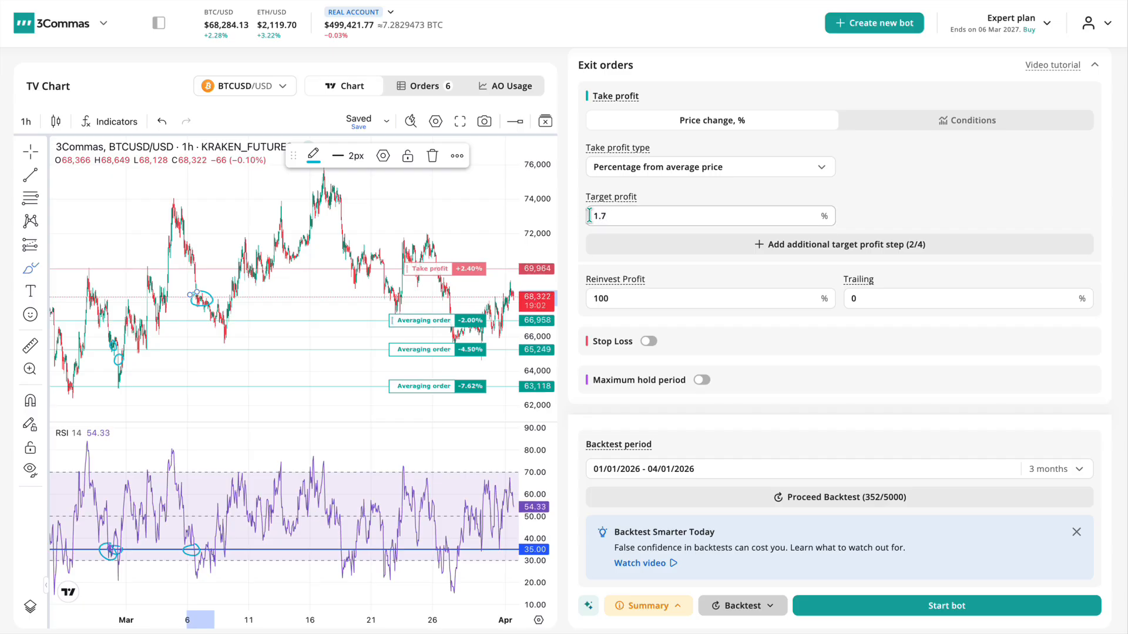
# - Add two more target profit steps and set the trailing deviation for the last target to 0.3%
pyautogui.click(812, 245)
pyautogui.click(834, 273)
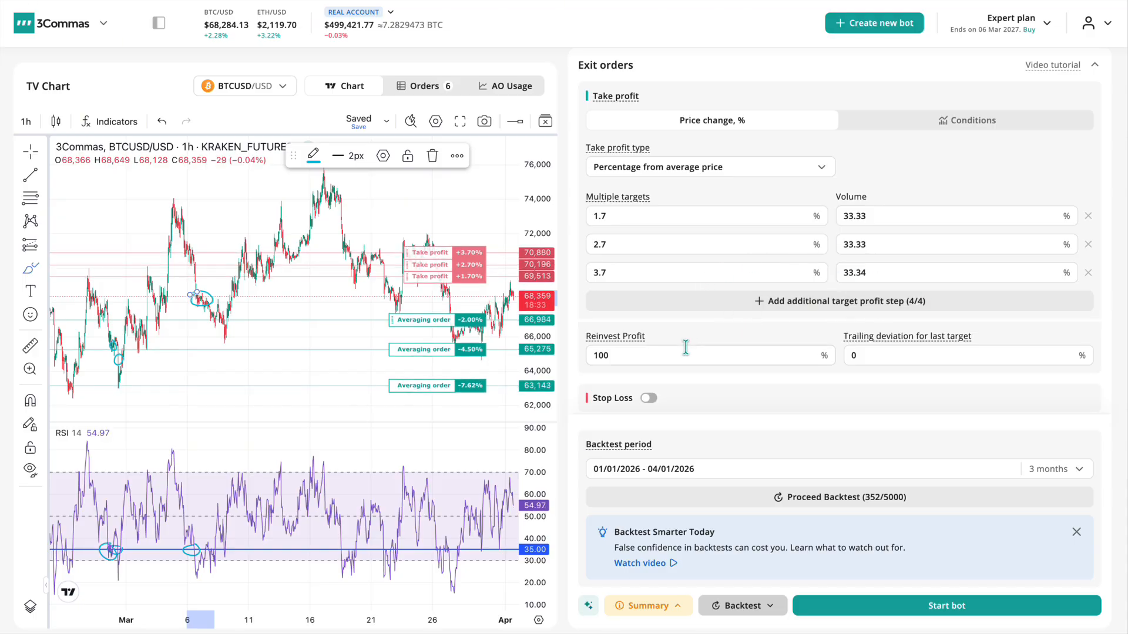
pyautogui.click(867, 356)
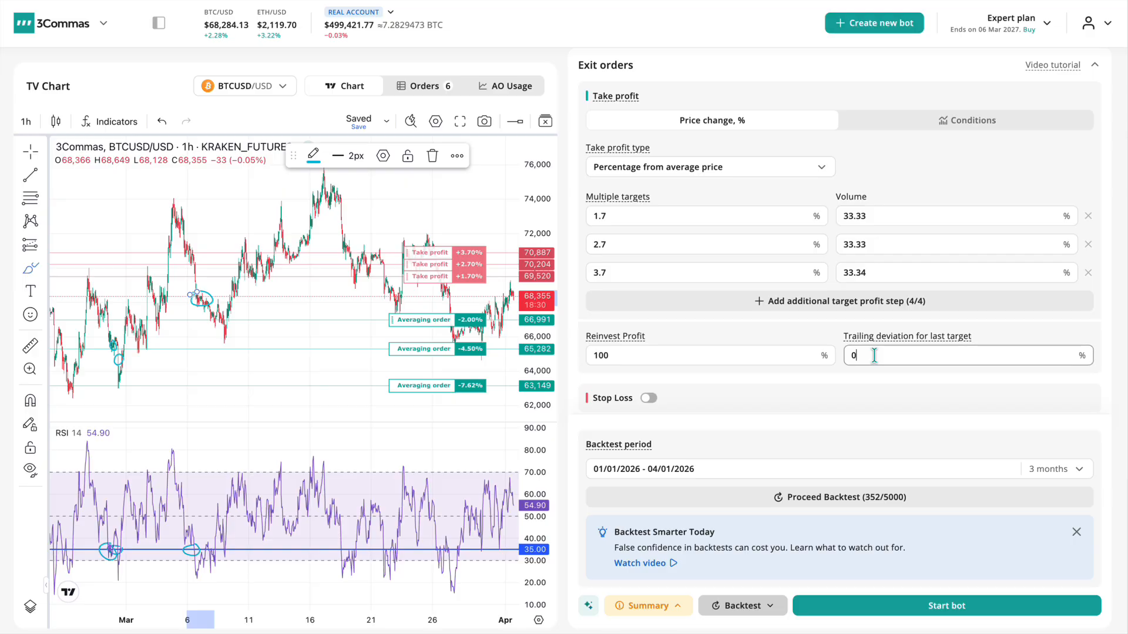
pyautogui.write('.3')
pyautogui.click(852, 371)
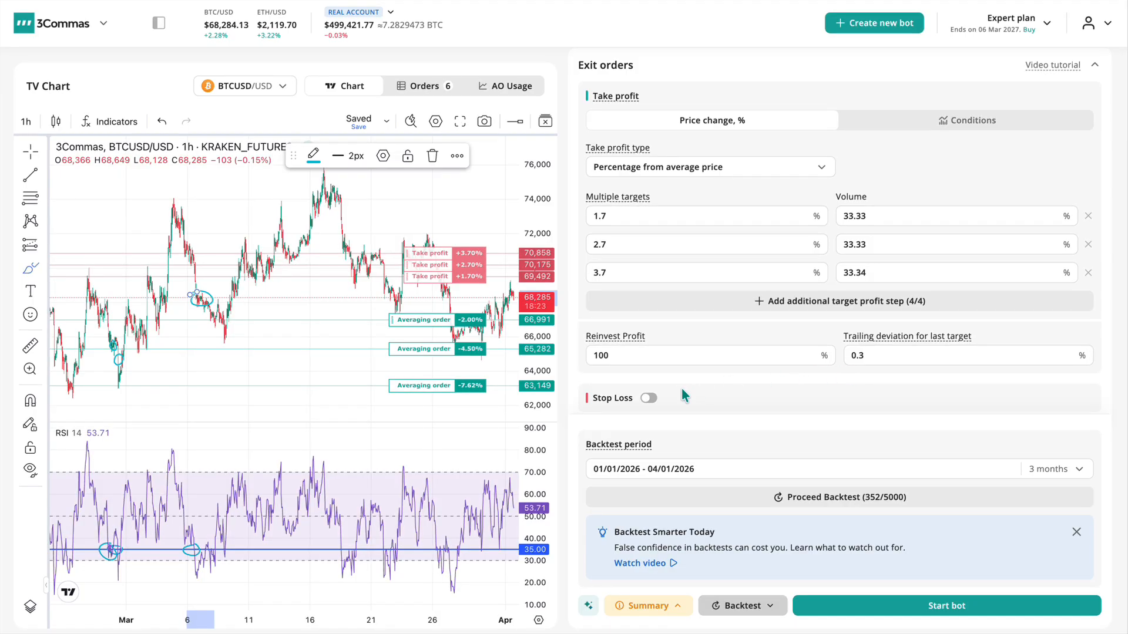
# - Enable the stop loss at 26% with Close trade as its action
pyautogui.click(648, 399)
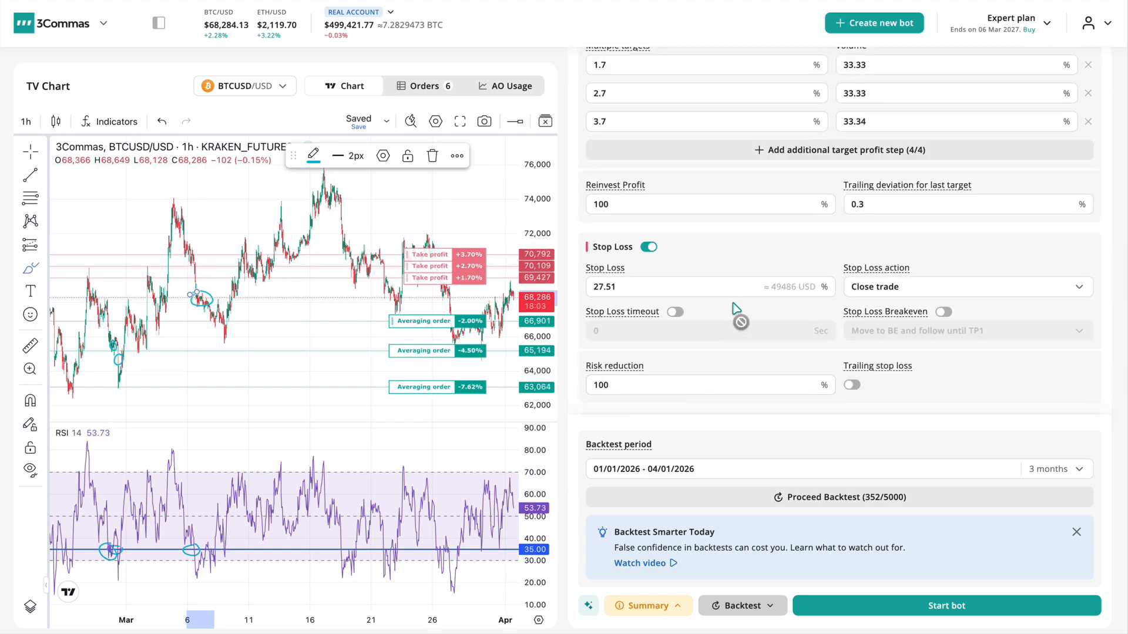
pyautogui.doubleClick(597, 287)
pyautogui.write('26')
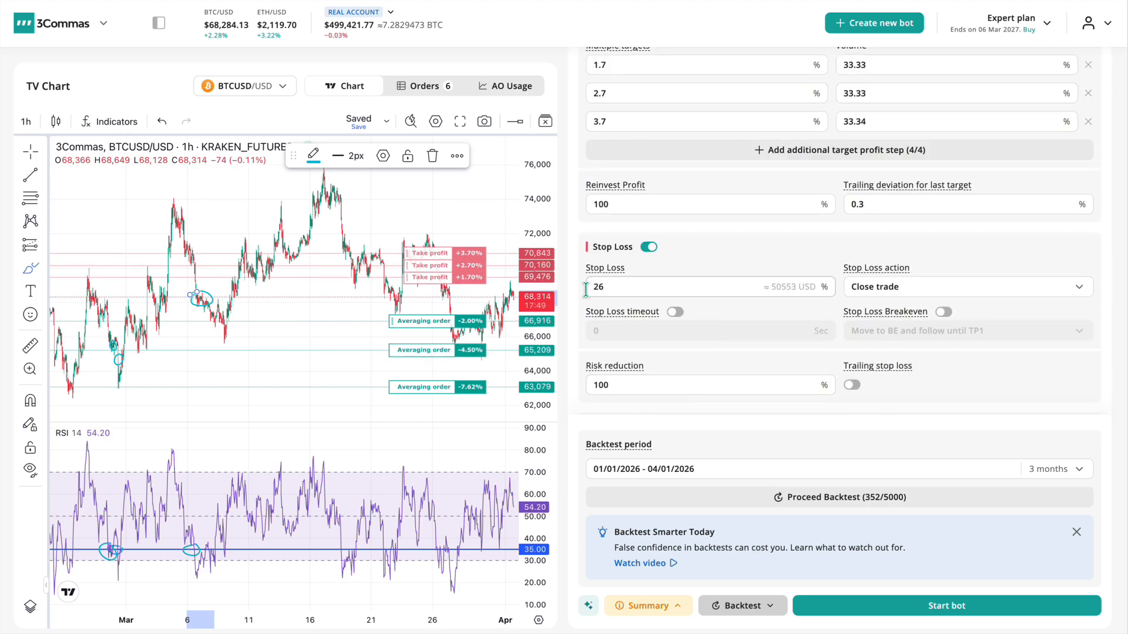
pyautogui.click(871, 286)
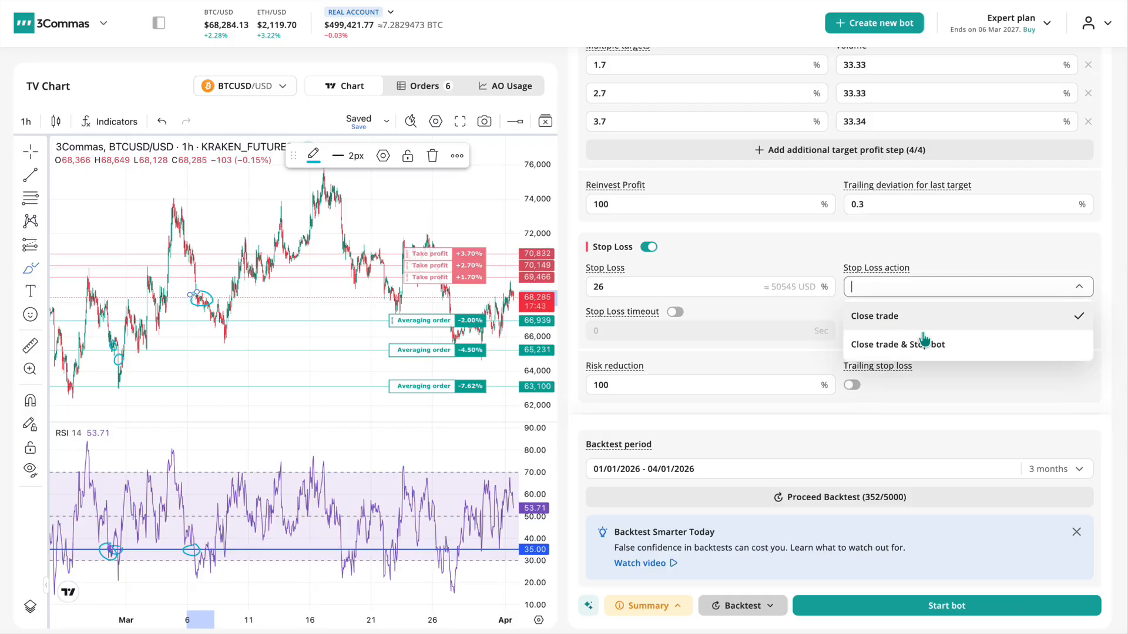
pyautogui.click(910, 320)
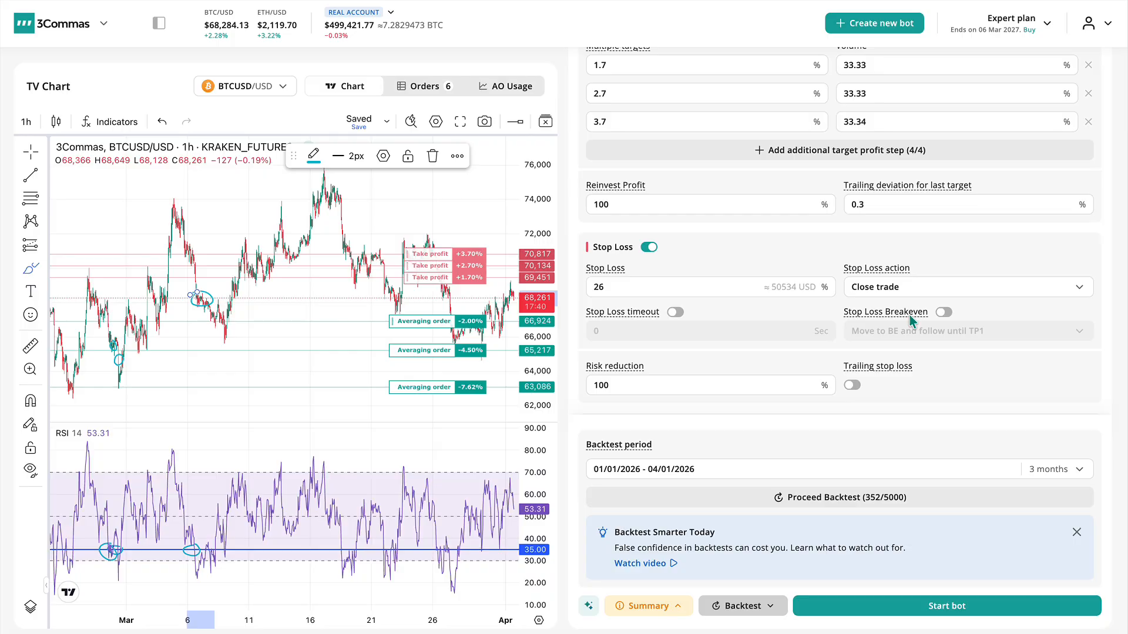
# - Enable Stop Loss Breakeven with Move to BE and follow until TP1, leaving the trailing stop loss off
pyautogui.click(944, 312)
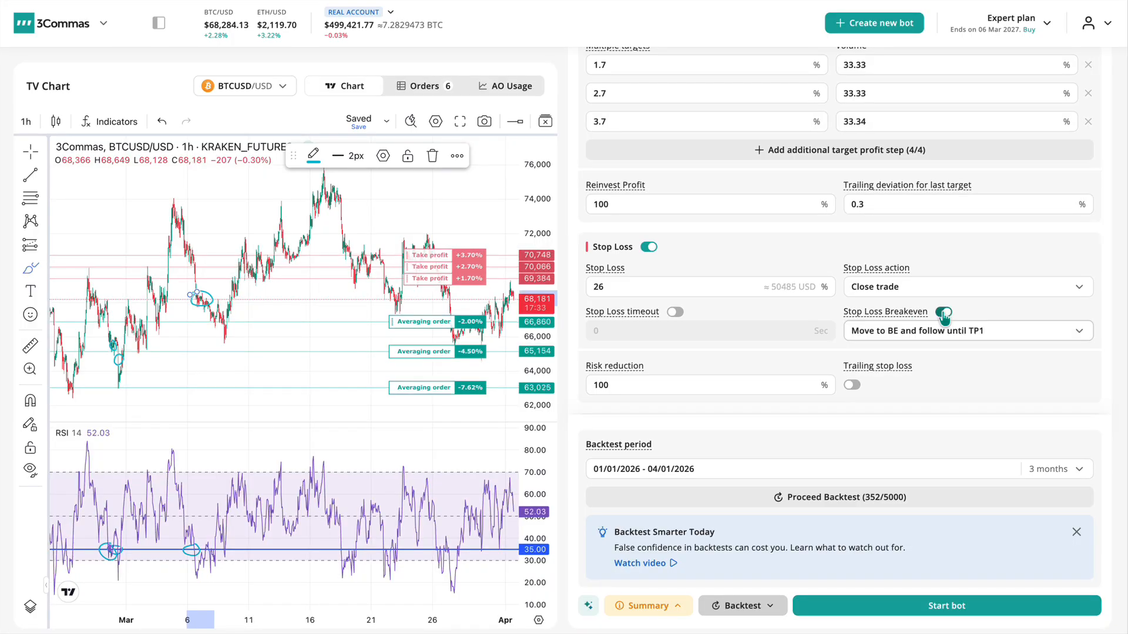
pyautogui.click(996, 330)
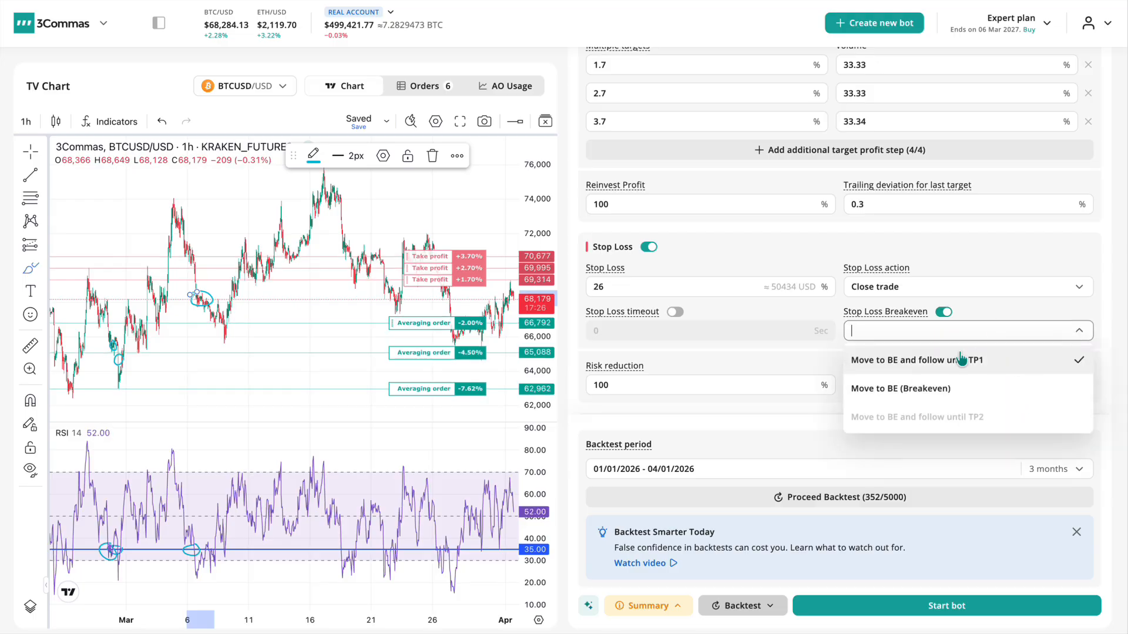
pyautogui.click(978, 314)
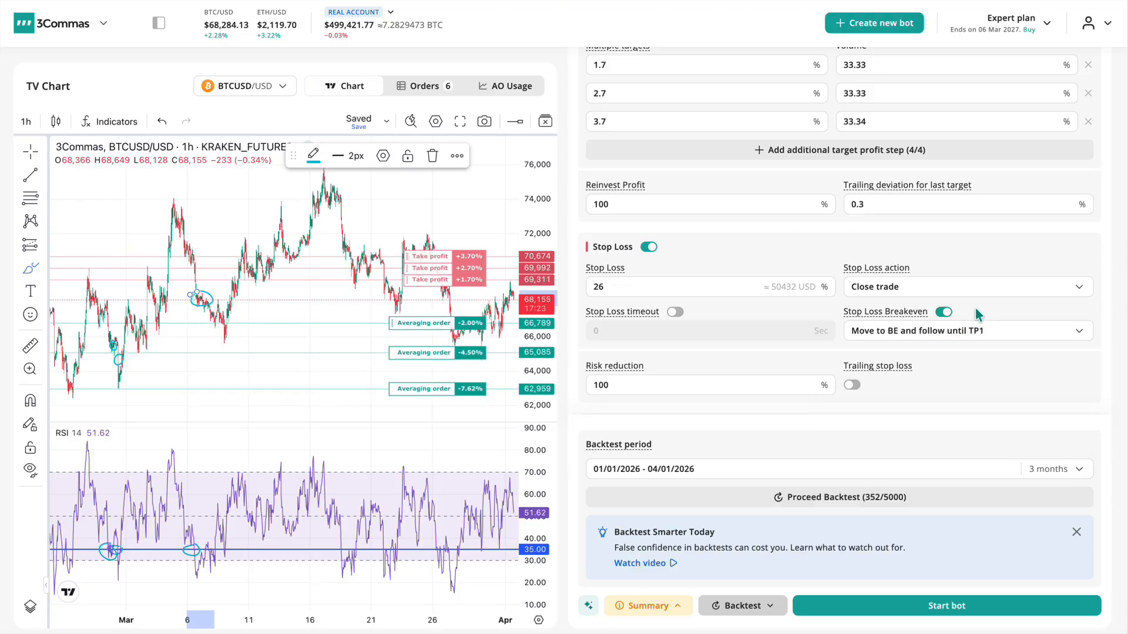
pyautogui.click(656, 381)
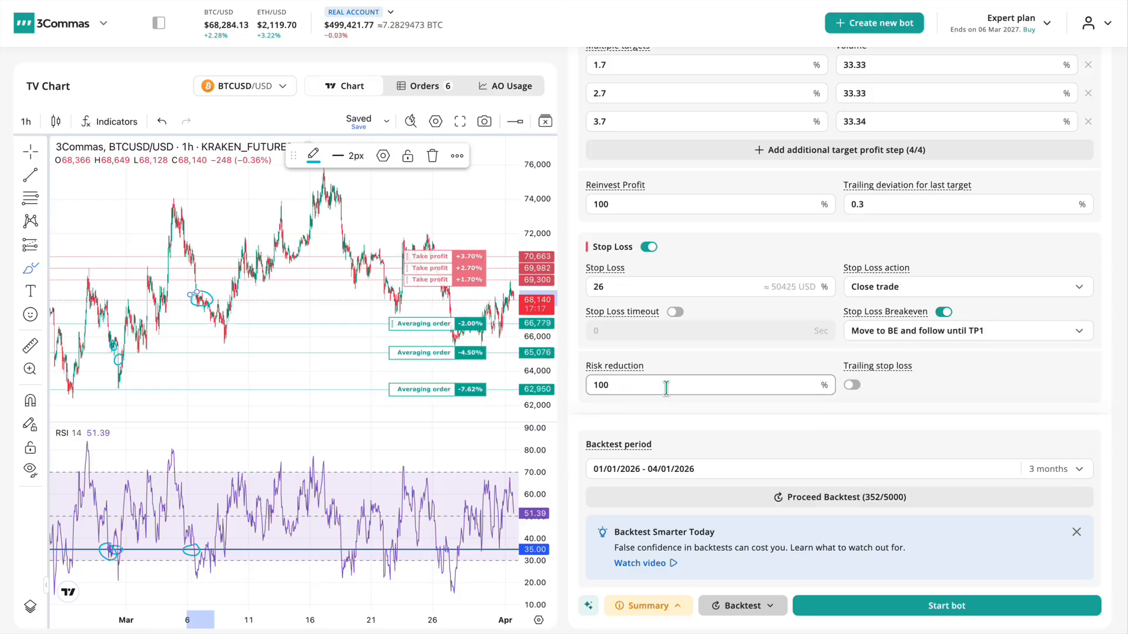
pyautogui.click(855, 386)
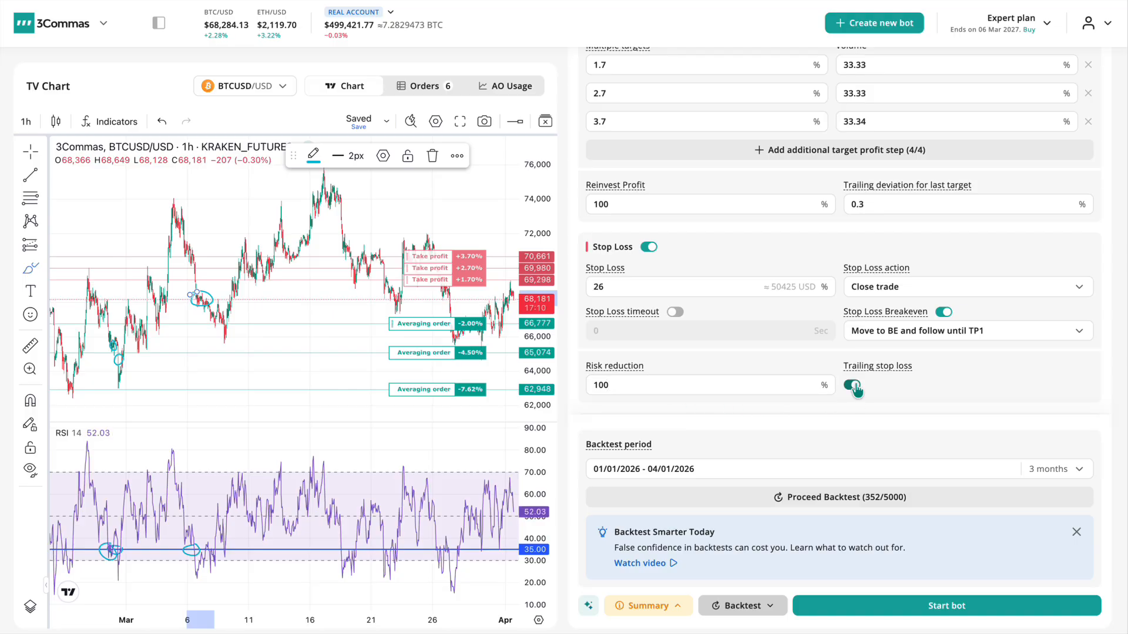
pyautogui.click(856, 386)
# - Enable the maximum hold period and set trades to auto-close after 3 days
pyautogui.scroll(-1, 856, 387)
pyautogui.scroll(-3, 846, 379)
pyautogui.click(702, 249)
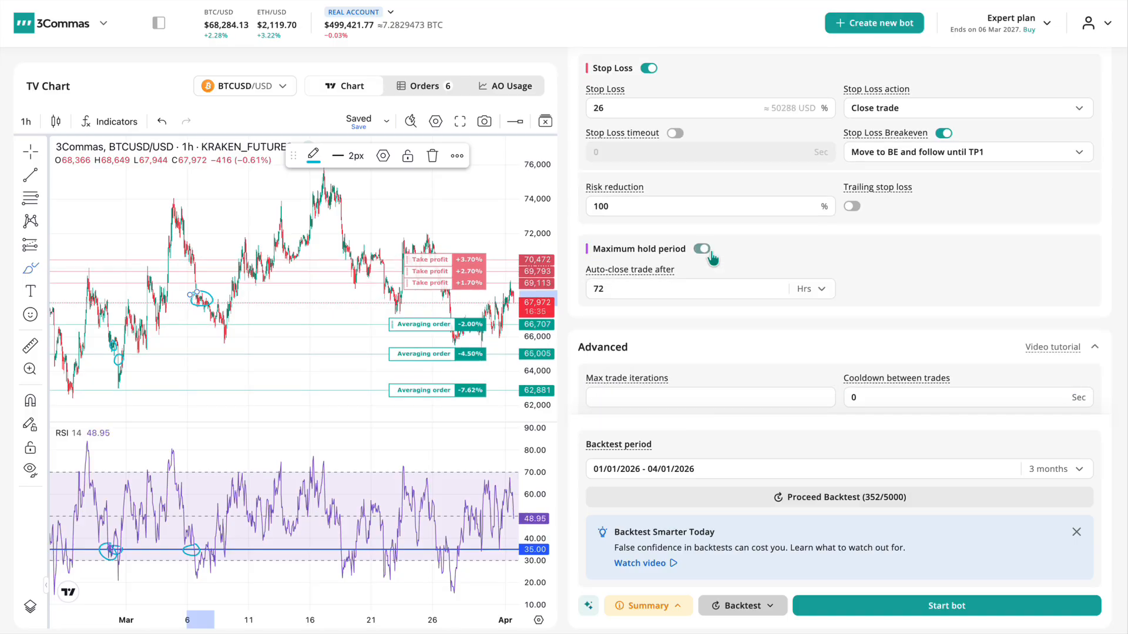
pyautogui.doubleClick(654, 288)
pyautogui.write('3')
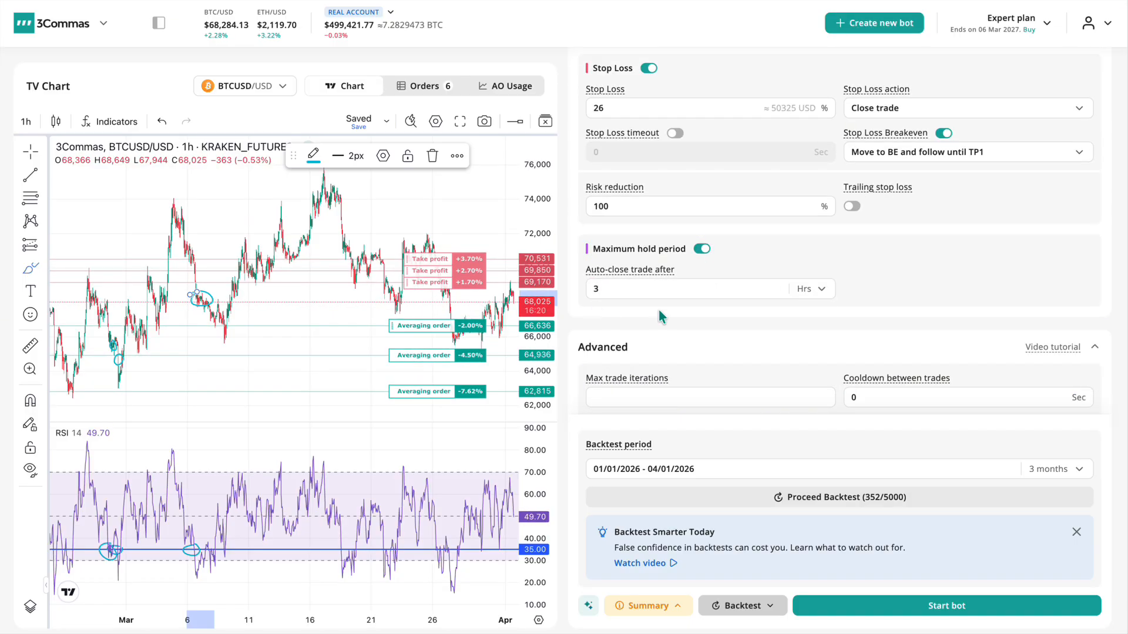
pyautogui.click(814, 289)
pyautogui.click(800, 376)
# - Review the advanced settings and run the three-month backtest
pyautogui.scroll(-4, 813, 346)
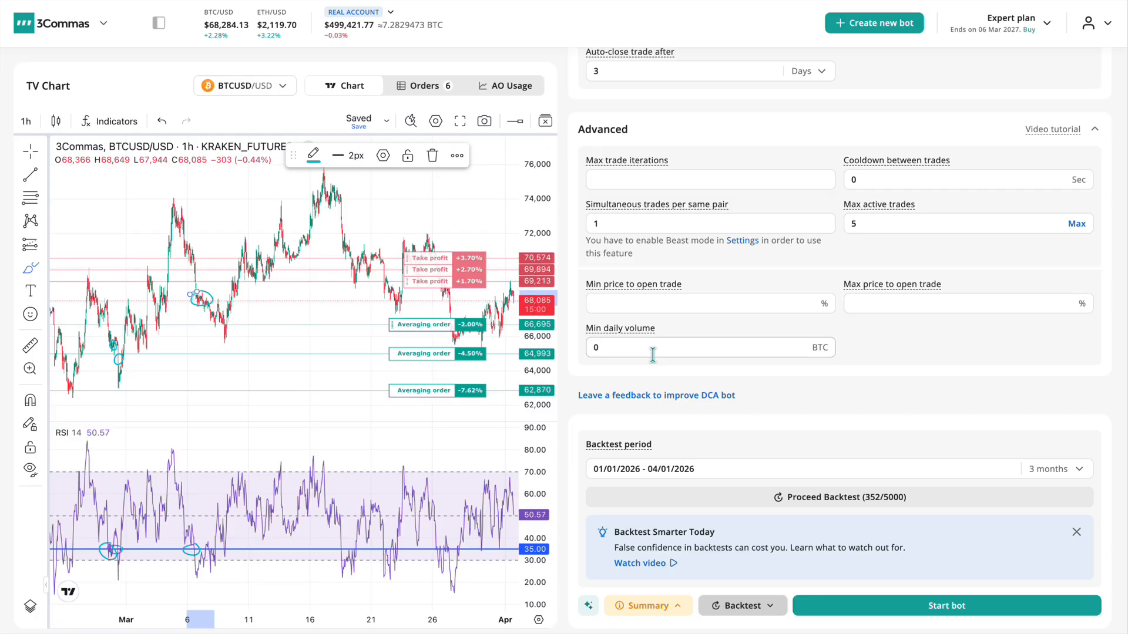
pyautogui.click(798, 496)
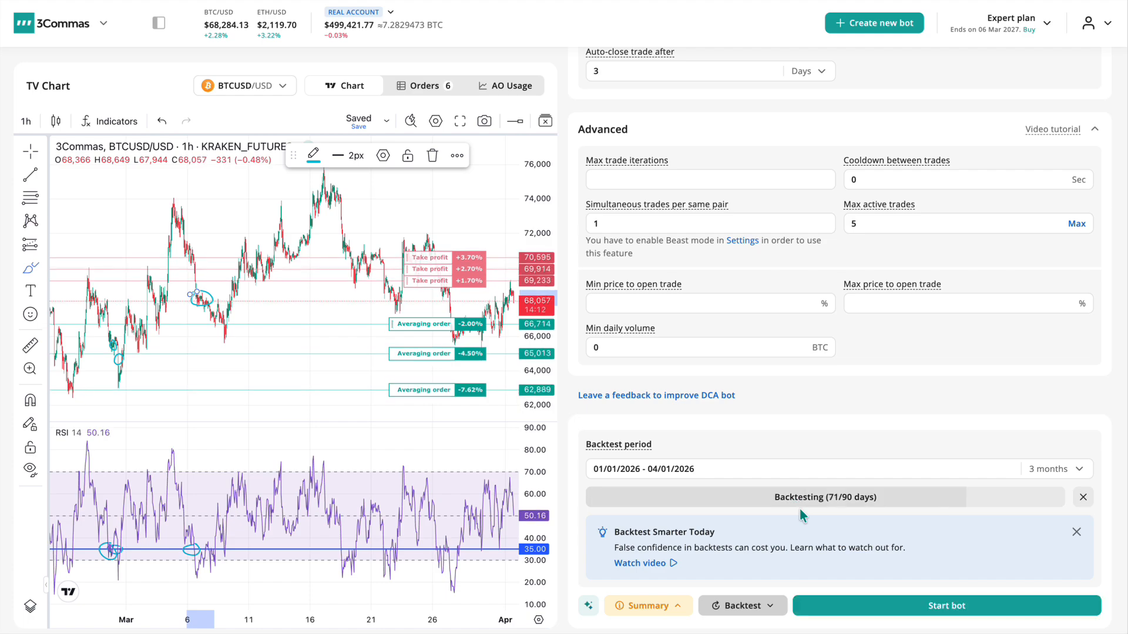
# - Remove the 3.7% and 2.7% take profit targets and rerun the three-month backtest
pyautogui.scroll(10, 846, 510)
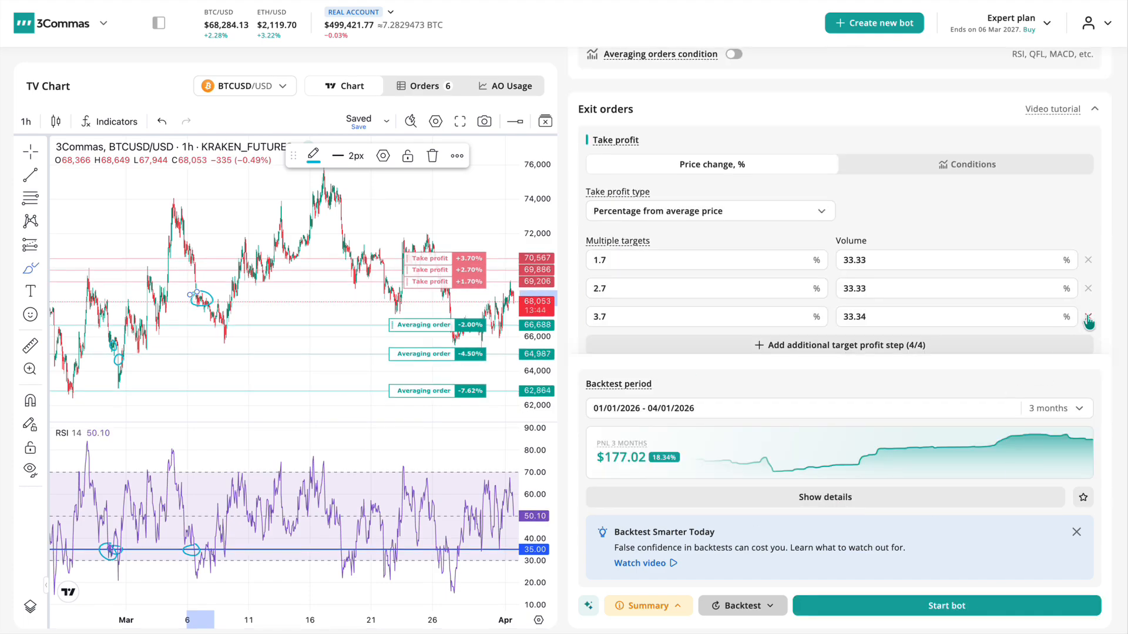
pyautogui.click(1088, 319)
pyautogui.click(1088, 293)
pyautogui.click(816, 498)
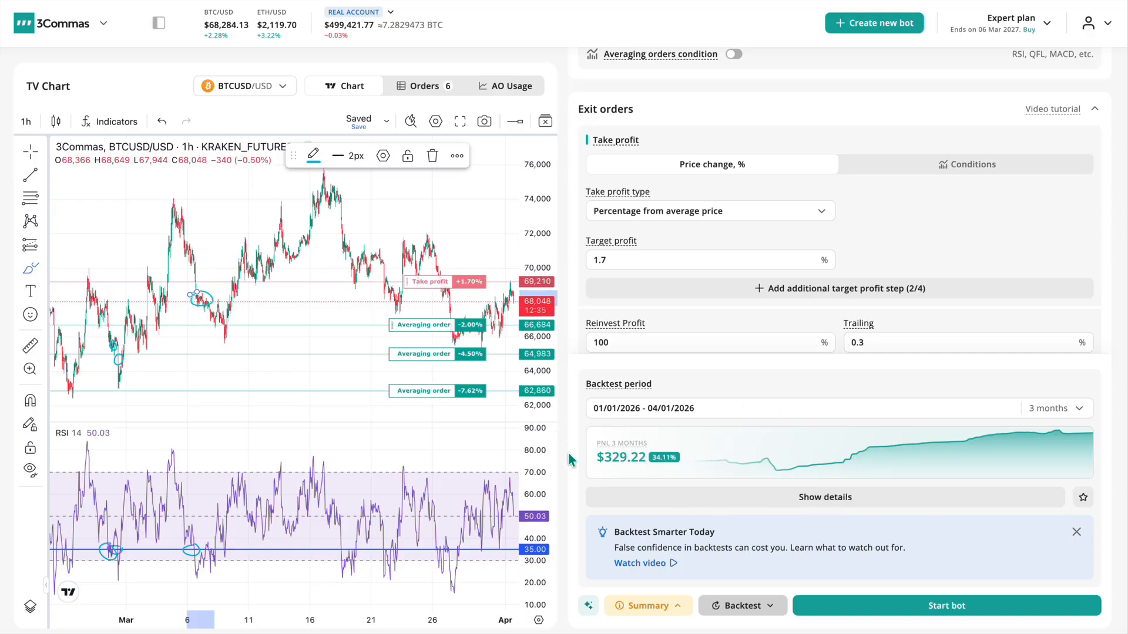
# - Examine the detailed backtest report, including the trade chart, cumulative PnL and overview statistics, and close it
pyautogui.click(873, 505)
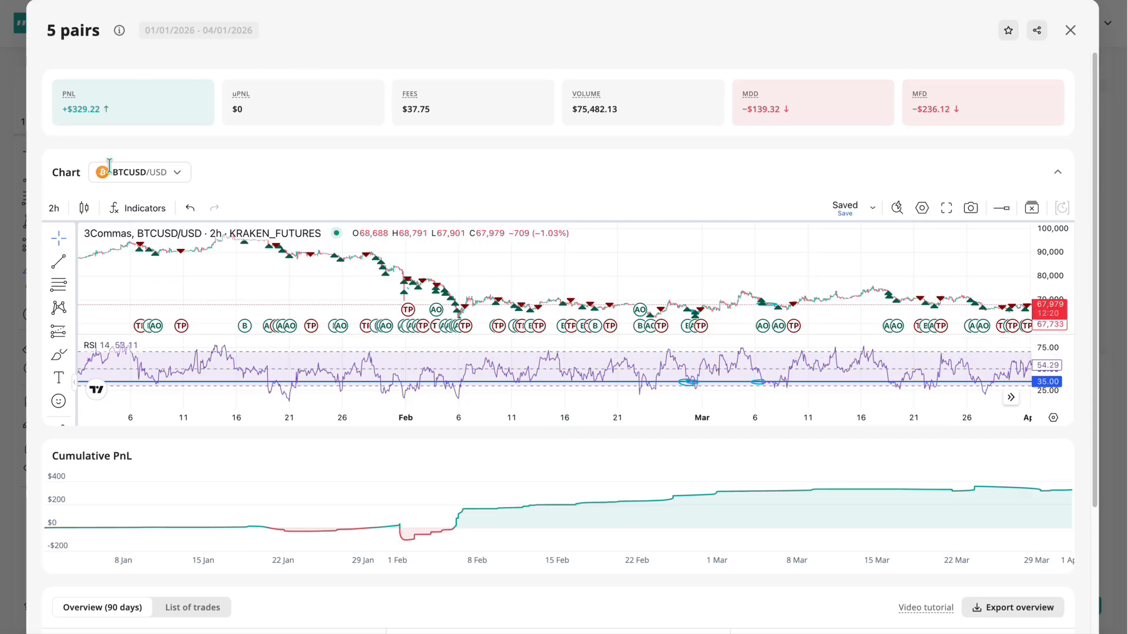
pyautogui.scroll(-1, 492, 471)
pyautogui.scroll(-3, 494, 479)
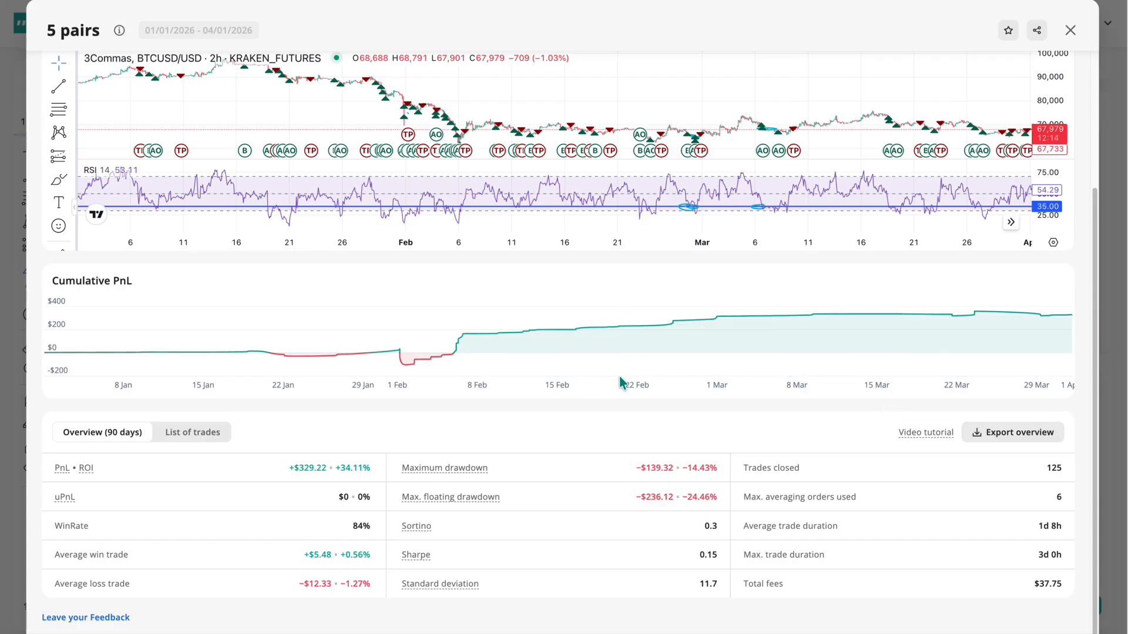
pyautogui.scroll(-3, 776, 111)
pyautogui.scroll(-3, 776, 111)
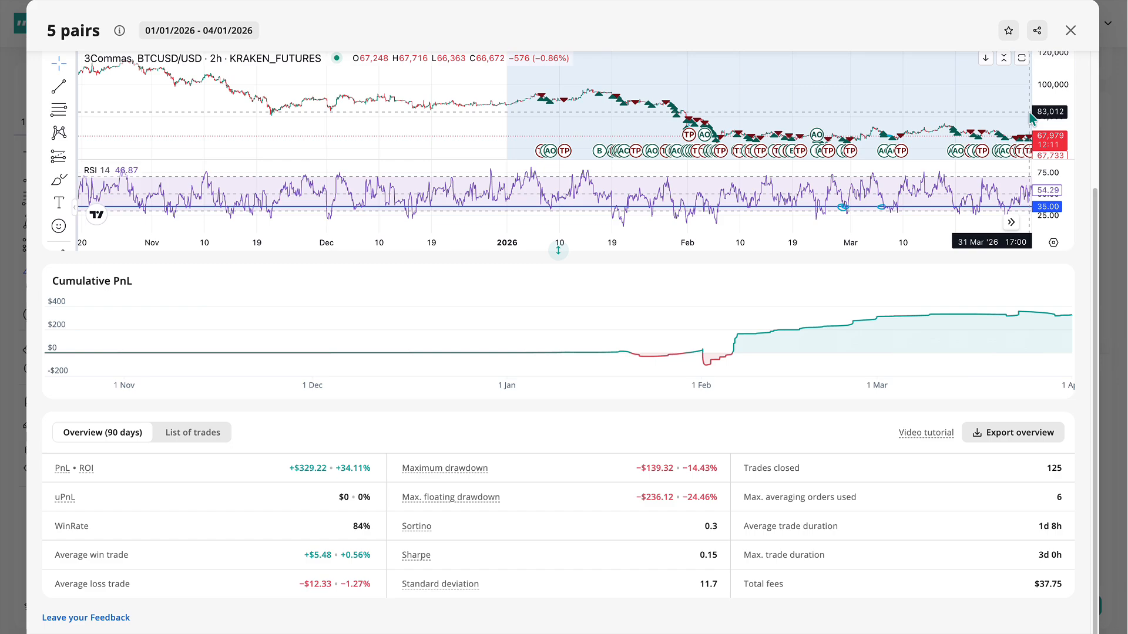
pyautogui.click(1071, 32)
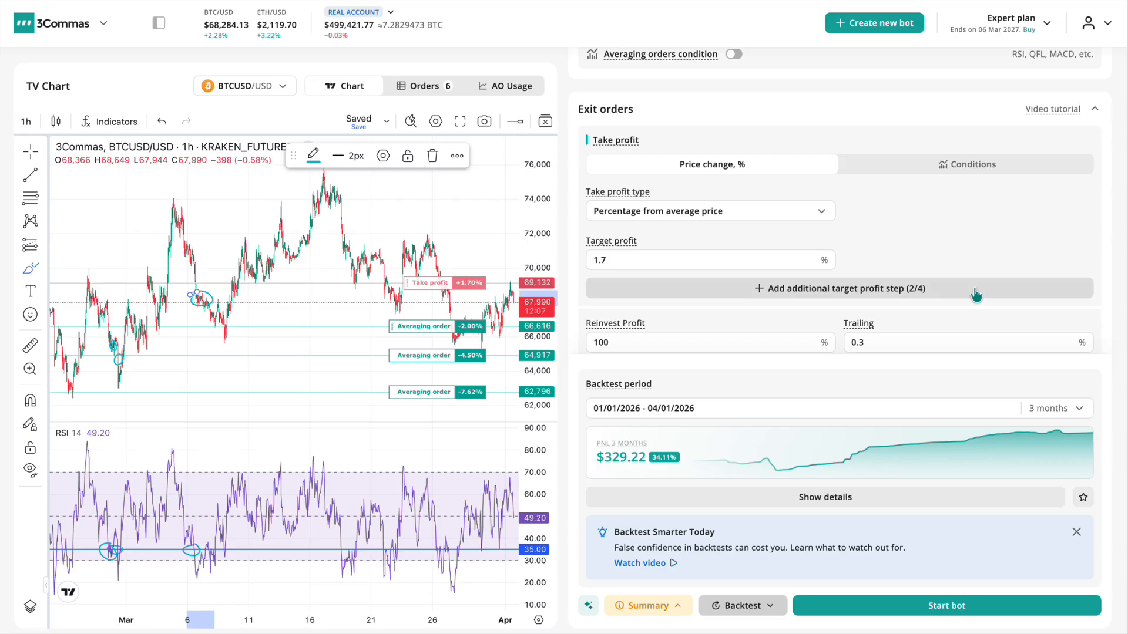
# - Set the backtest period to 1 year and run the backtest
pyautogui.click(1079, 410)
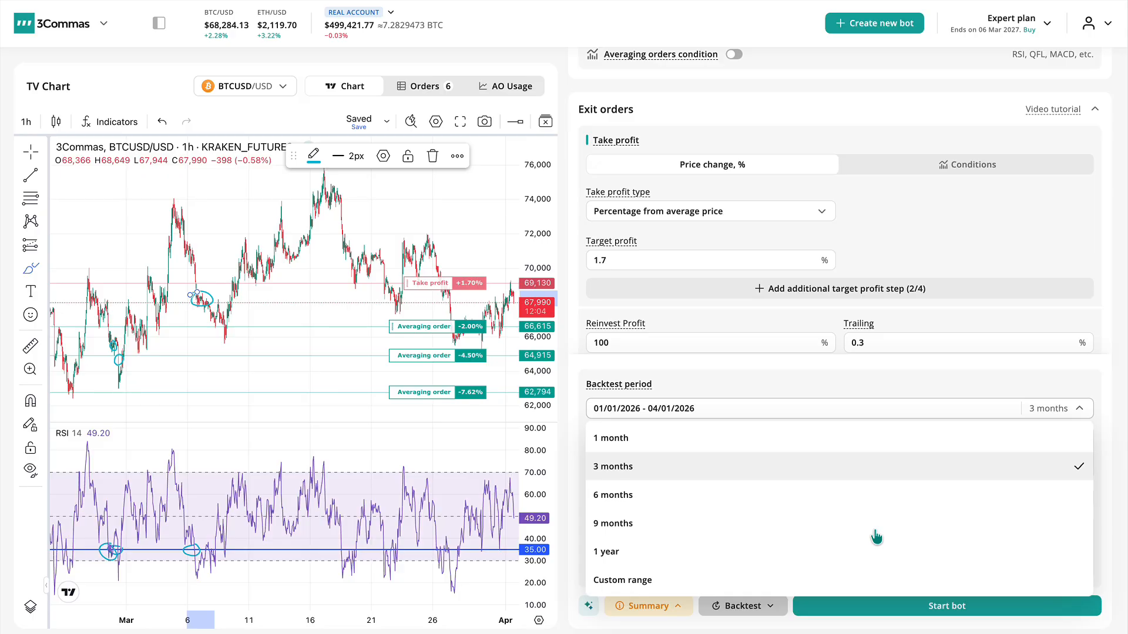
pyautogui.click(875, 551)
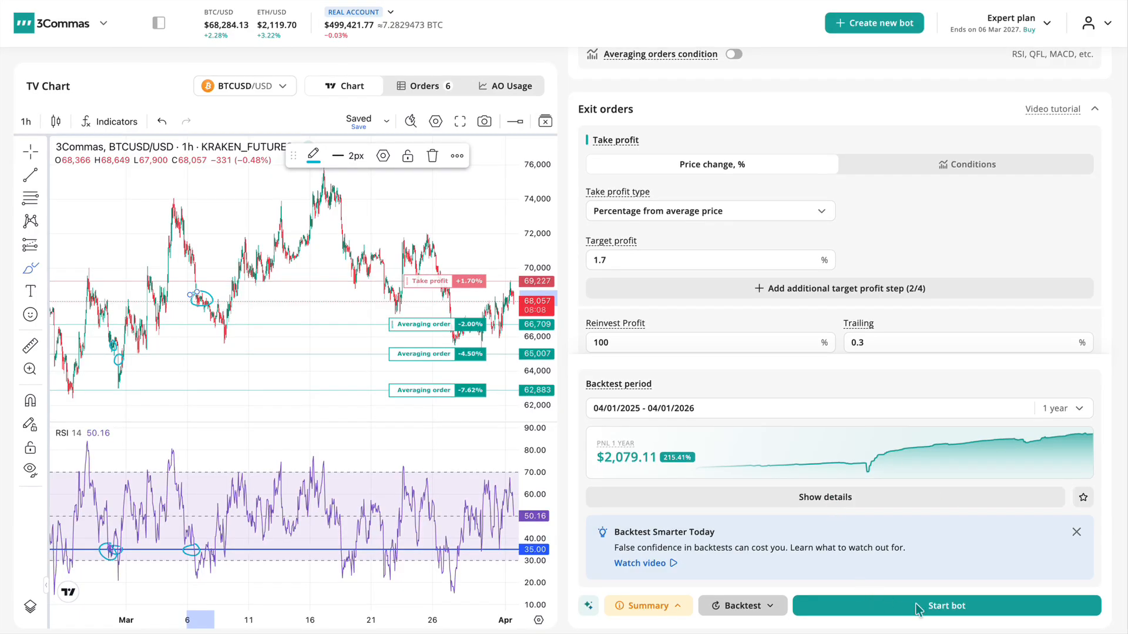
# - Start the bot, acknowledge its activation and view the page that follows
pyautogui.click(993, 611)
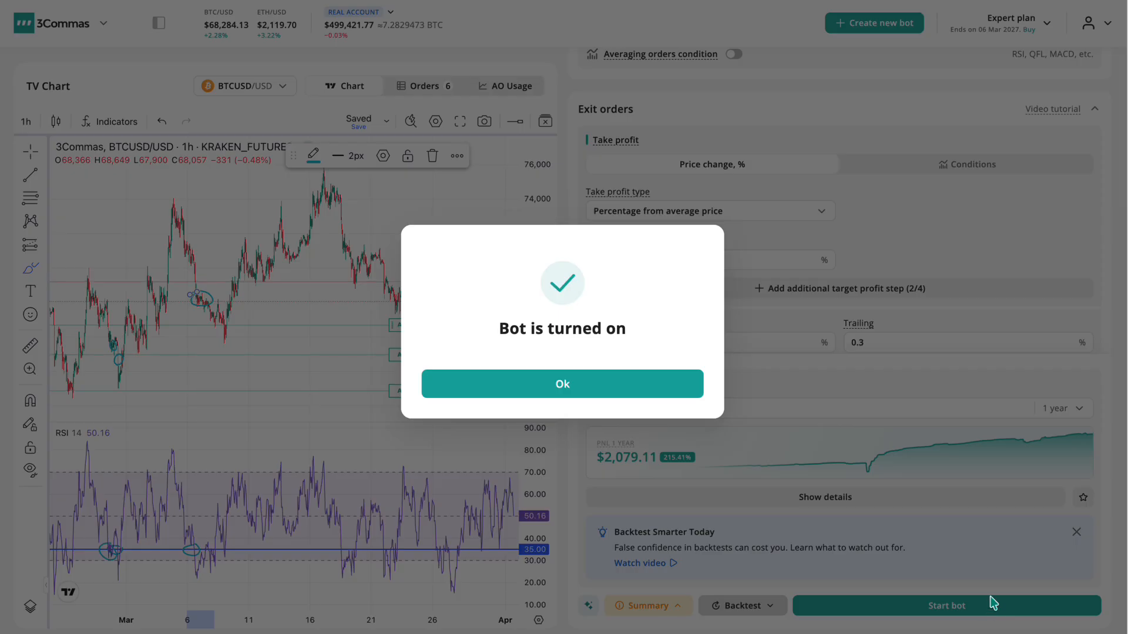
pyautogui.click(555, 387)
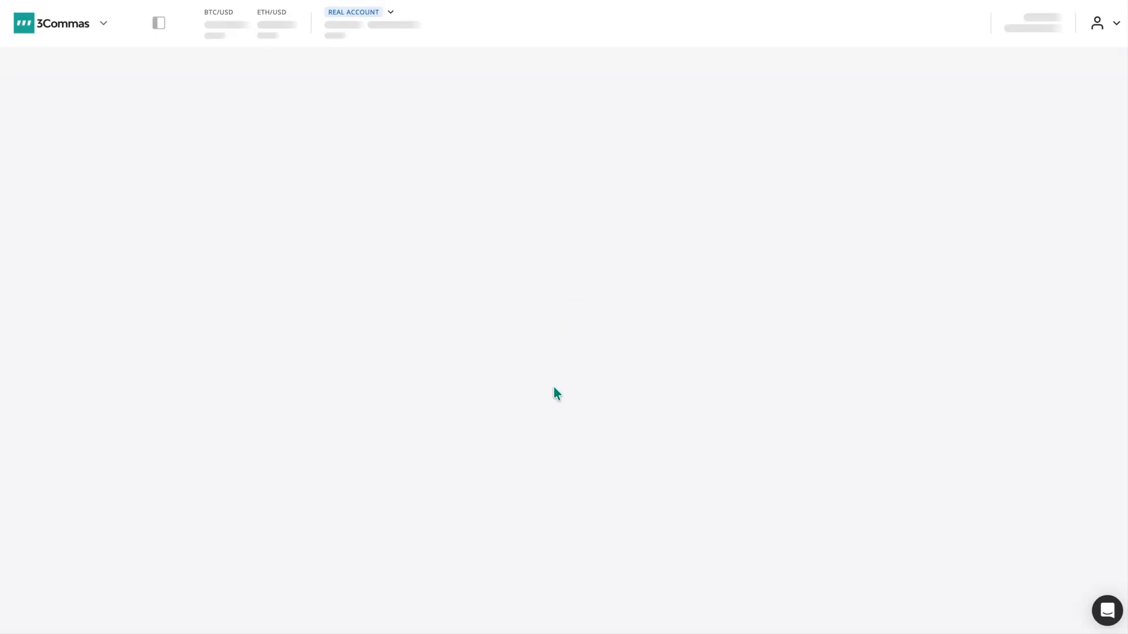
pyautogui.scroll(-9, 544, 393)
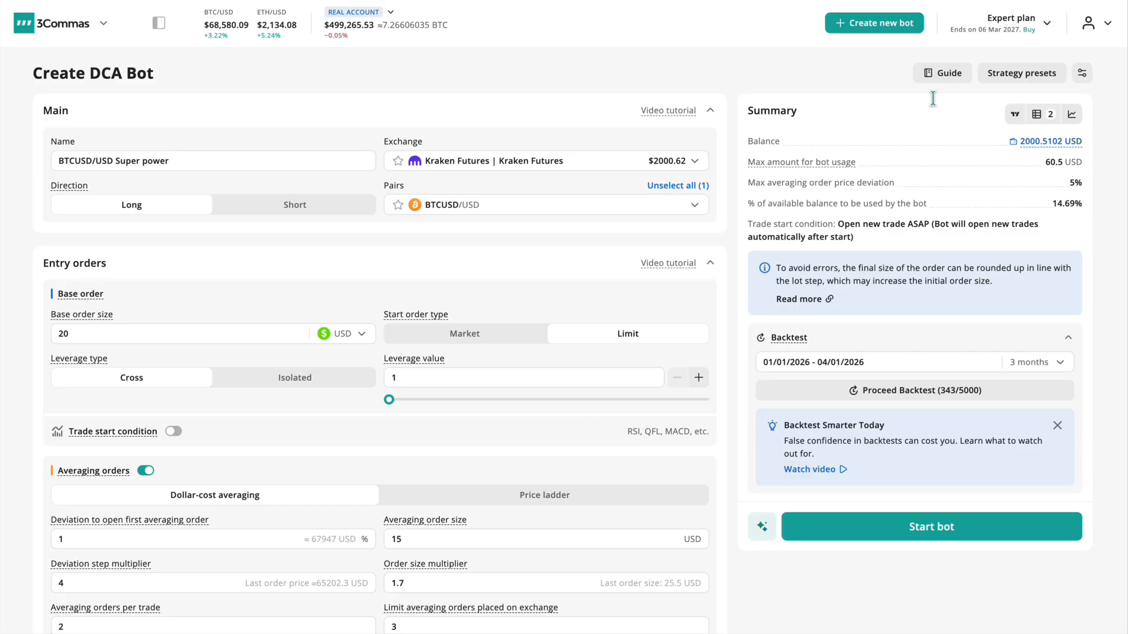
# - Open the guide for creating a DCA bot
pyautogui.click(940, 73)
pyautogui.click(349, 246)
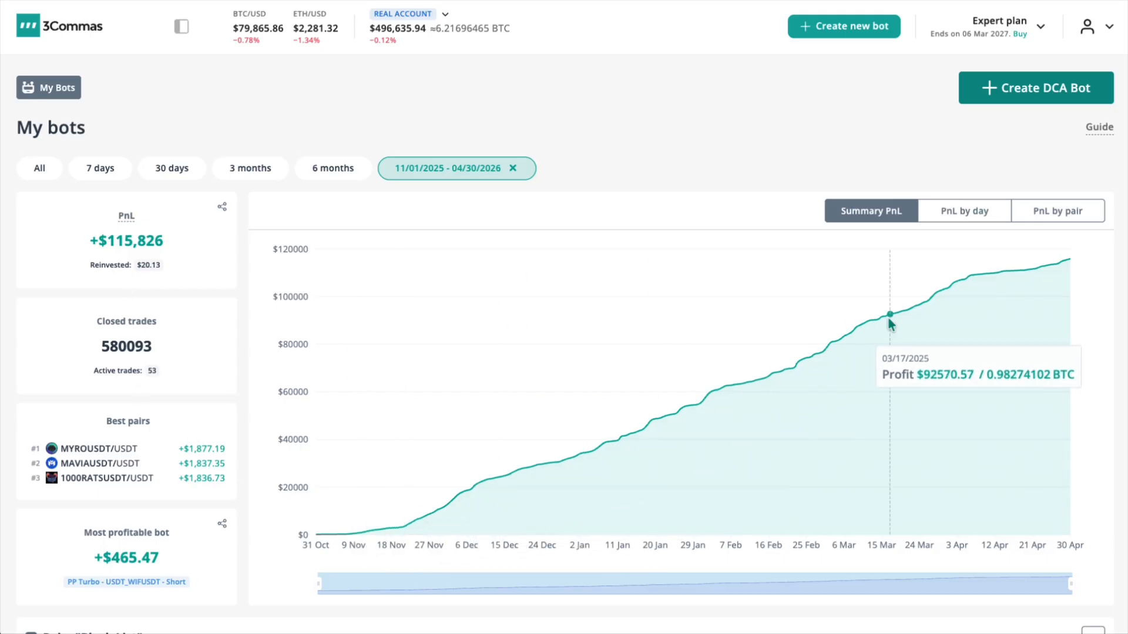
# - Open the shareable result card for the total PnL in My bots and show its sharing options
pyautogui.click(222, 211)
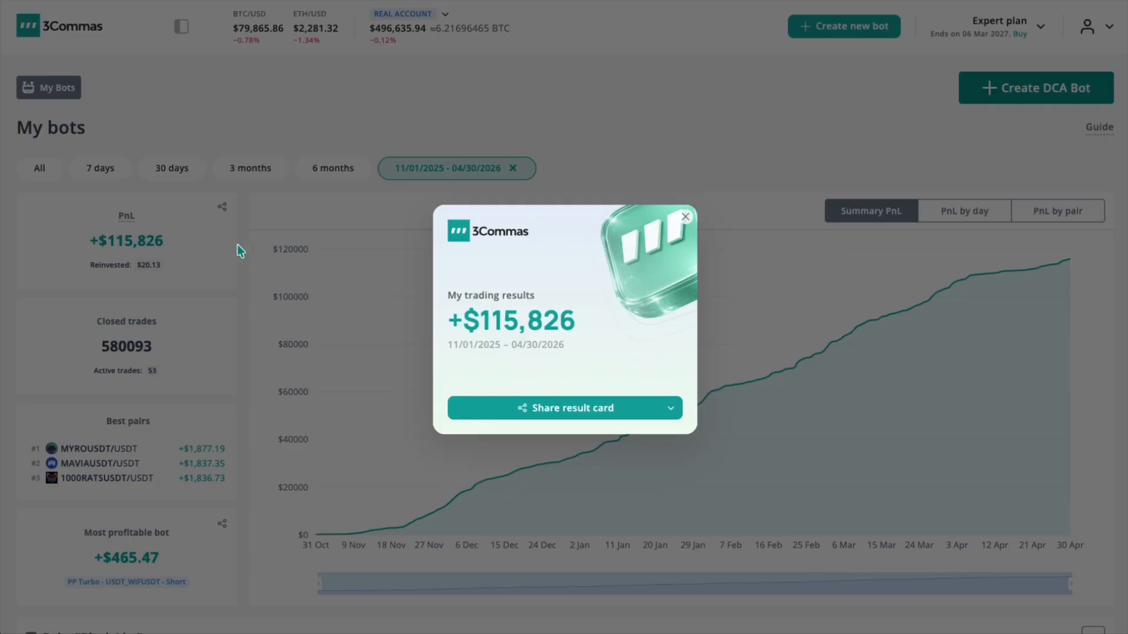
pyautogui.click(646, 412)
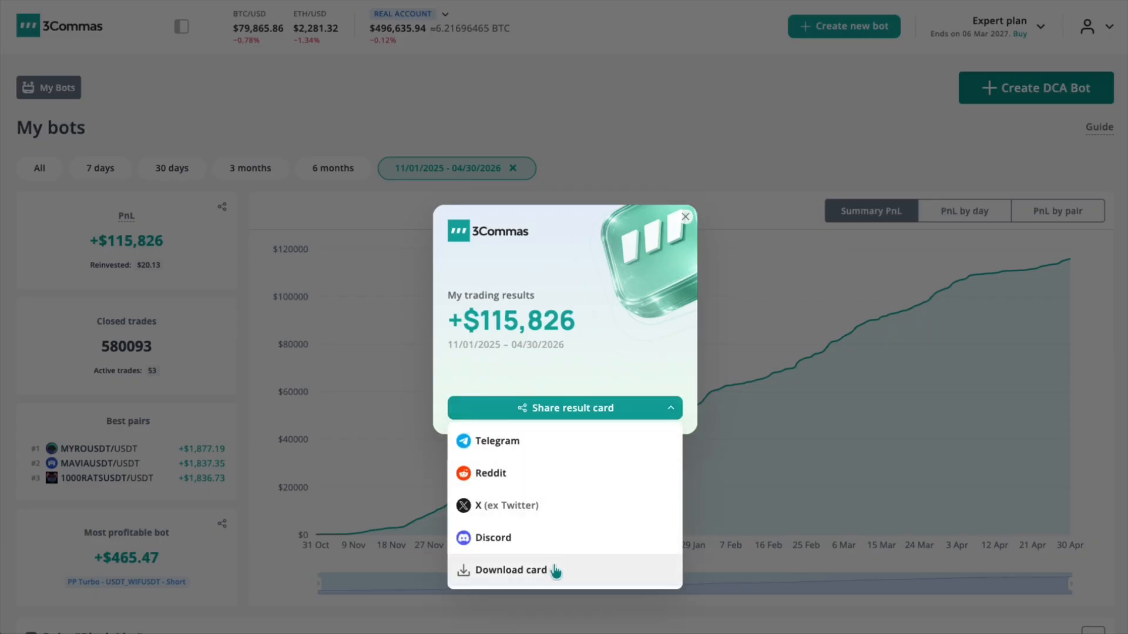